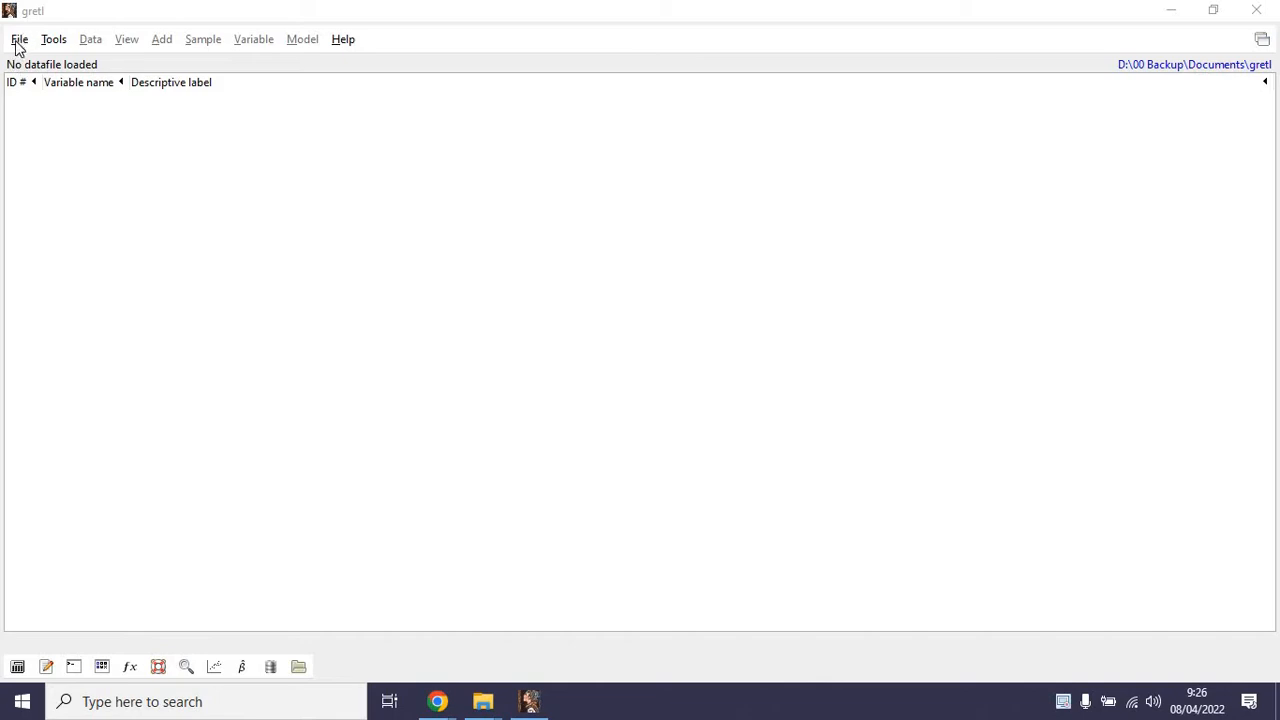
Start opening a user data file and browse to the Desktop folder stata > eviwes.
click(17, 42)
mouse_move(117, 86)
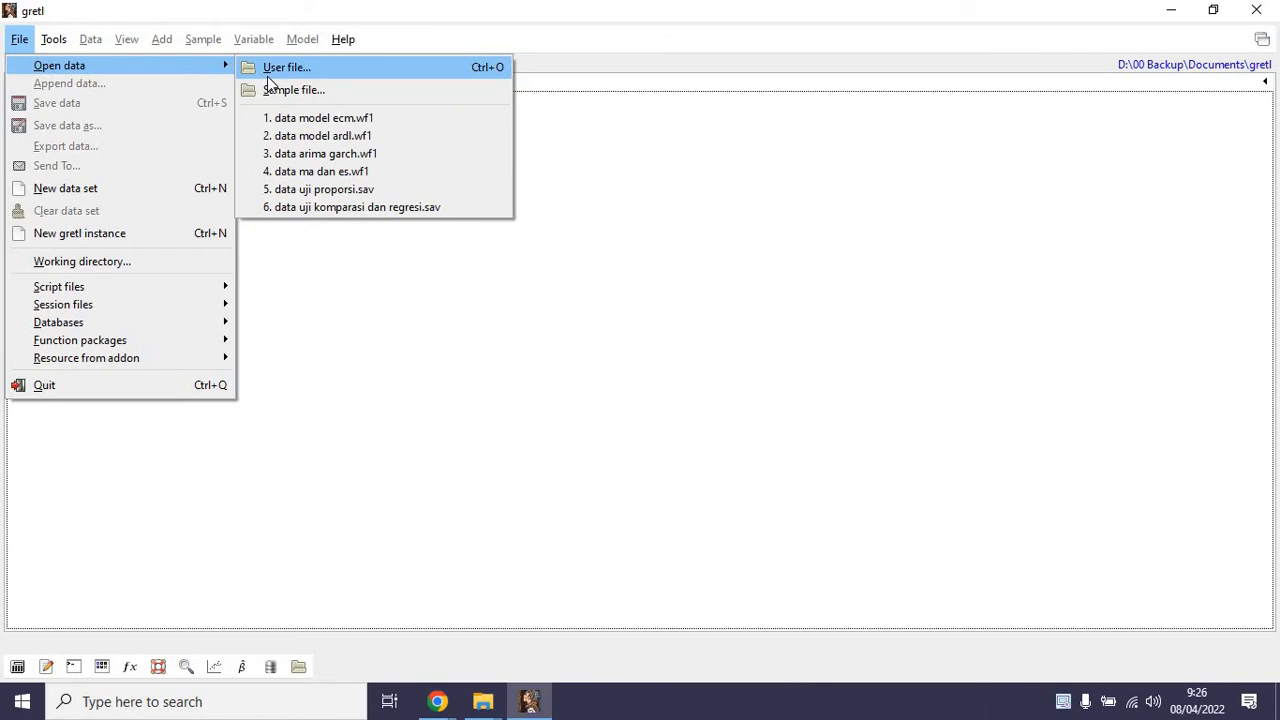
click(268, 76)
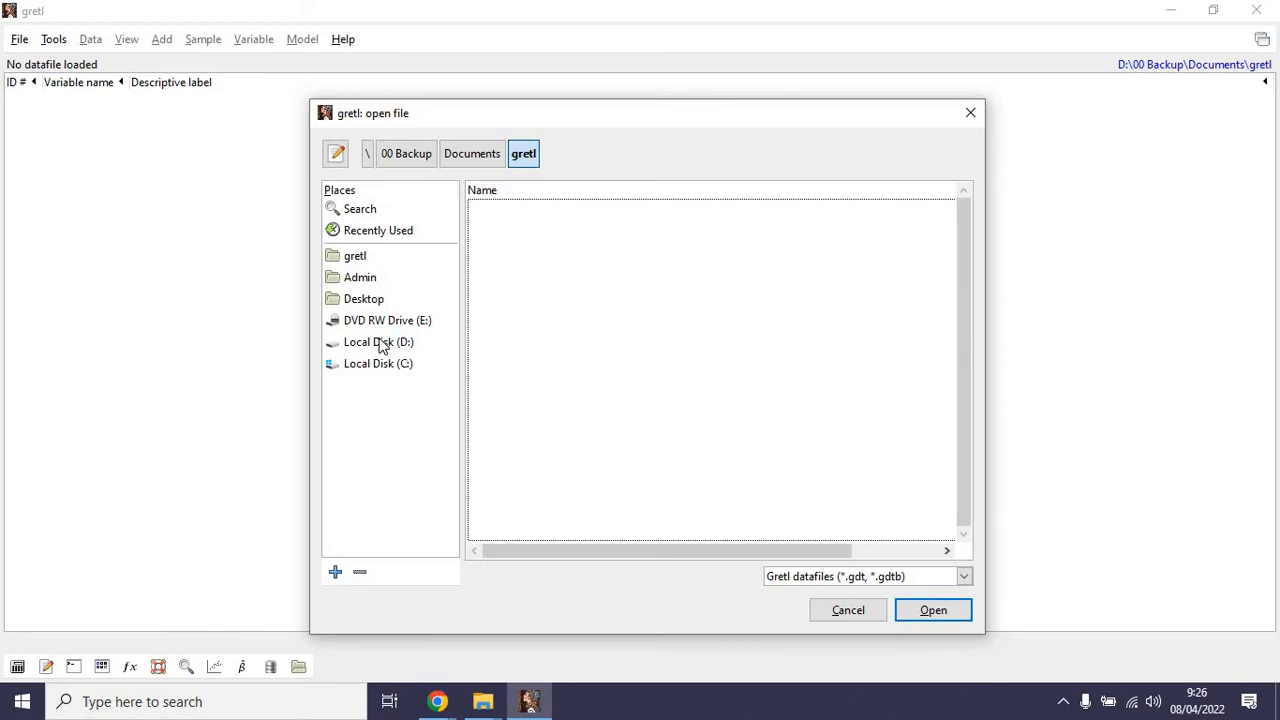
click(380, 343)
click(352, 258)
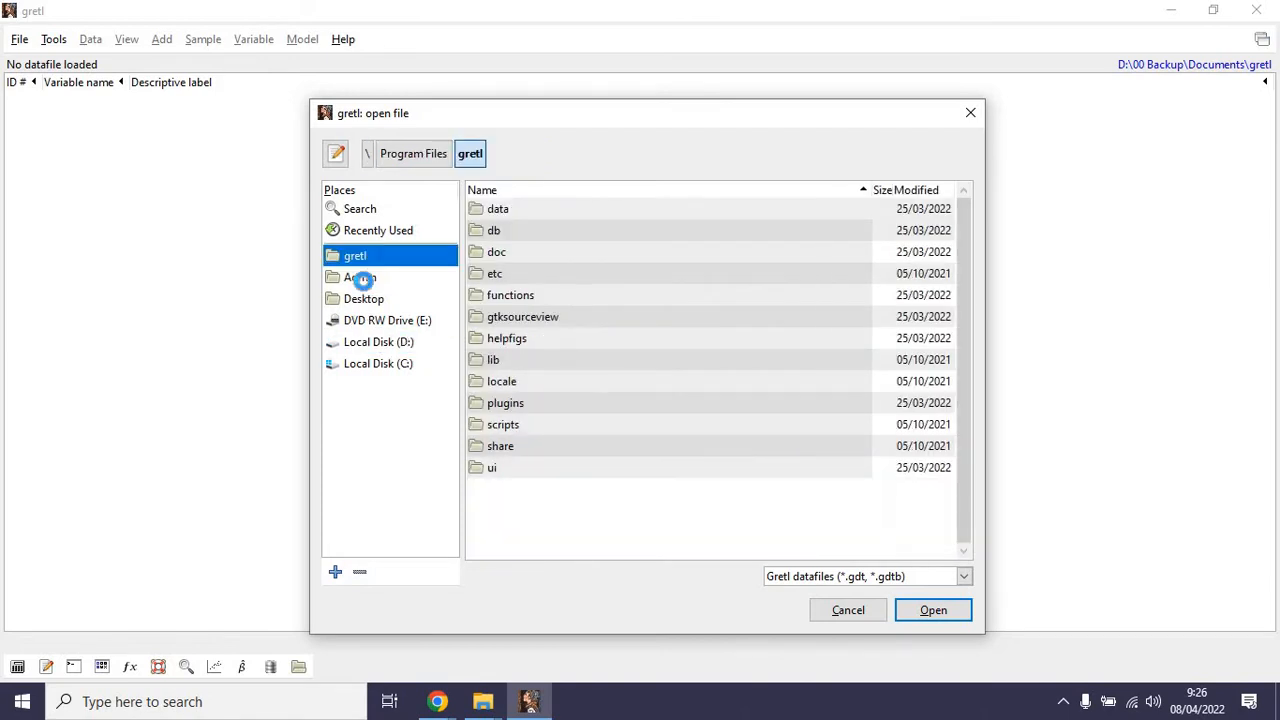
click(362, 278)
click(368, 298)
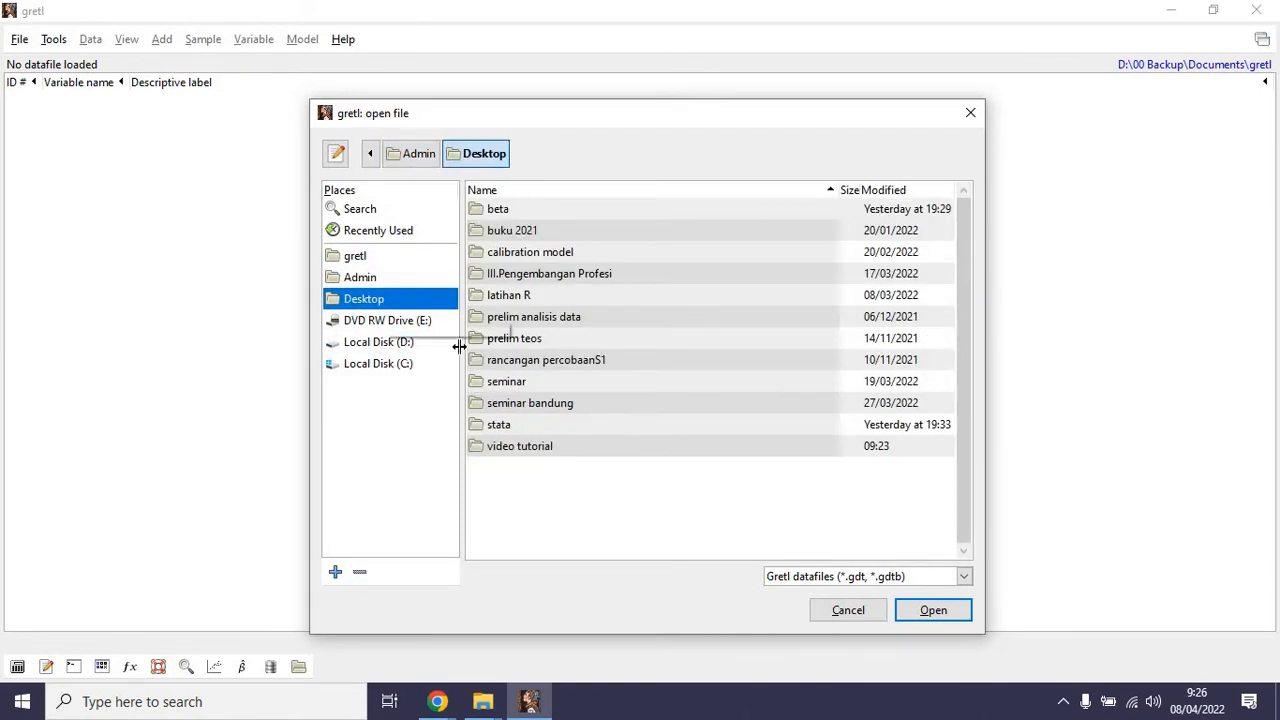
double_click(494, 424)
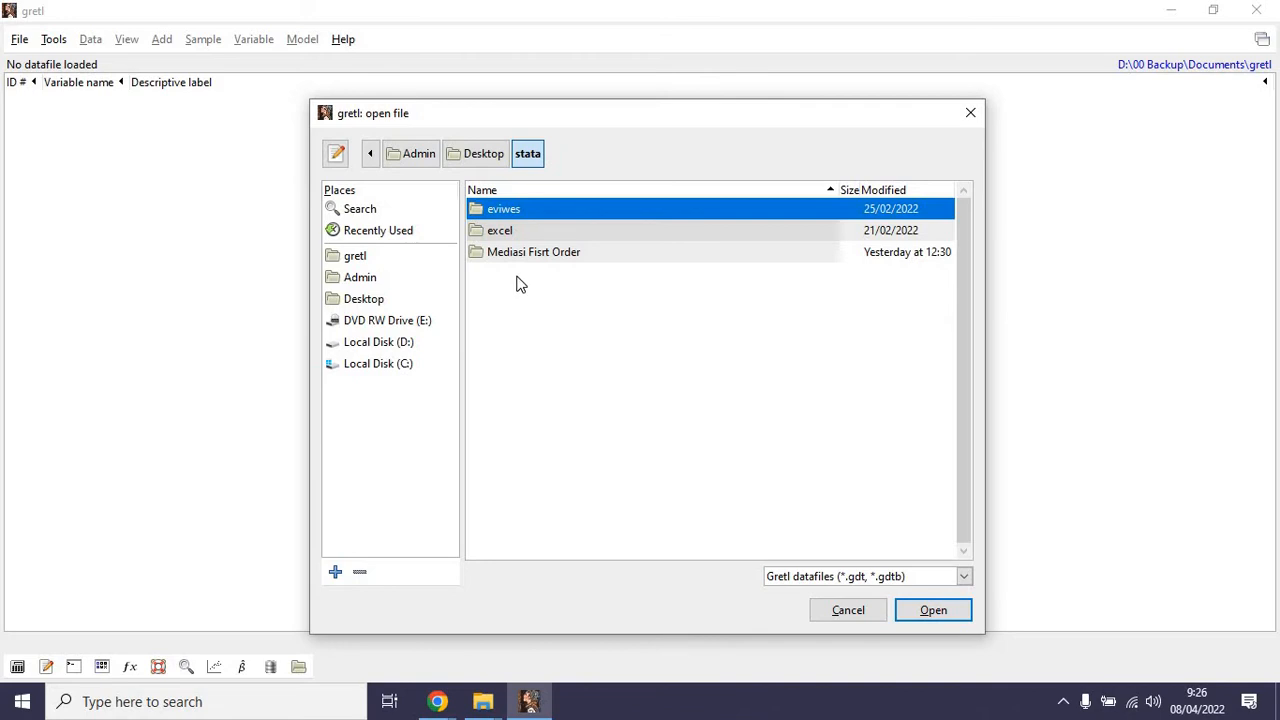
double_click(500, 211)
Filter the file list to Eviews files (*.wf1) and open data var new.wf1.
click(873, 578)
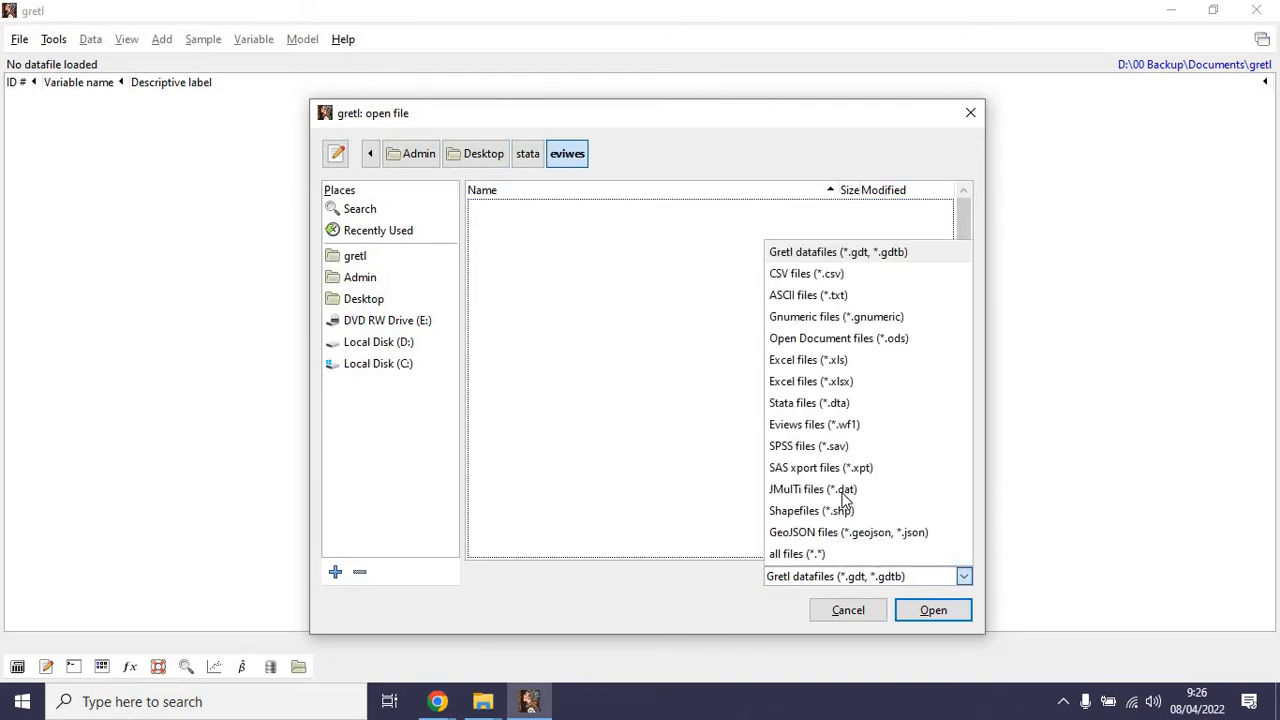
click(819, 430)
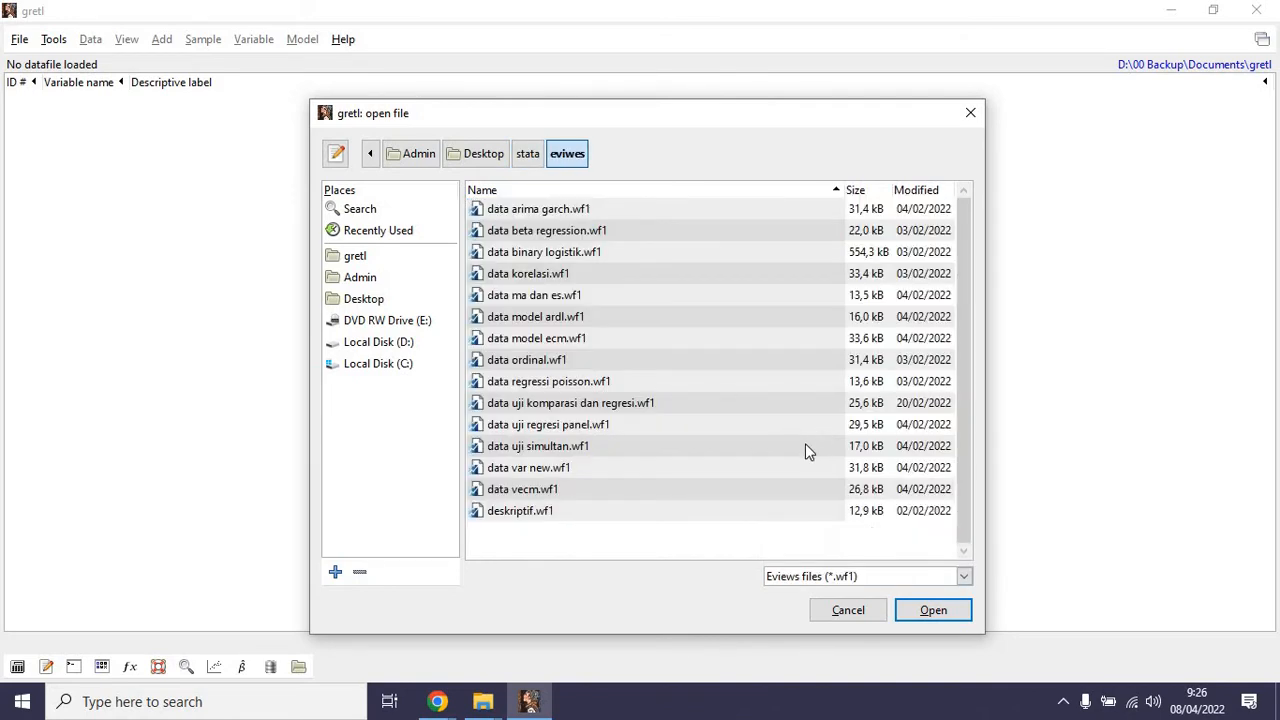
click(544, 467)
click(933, 611)
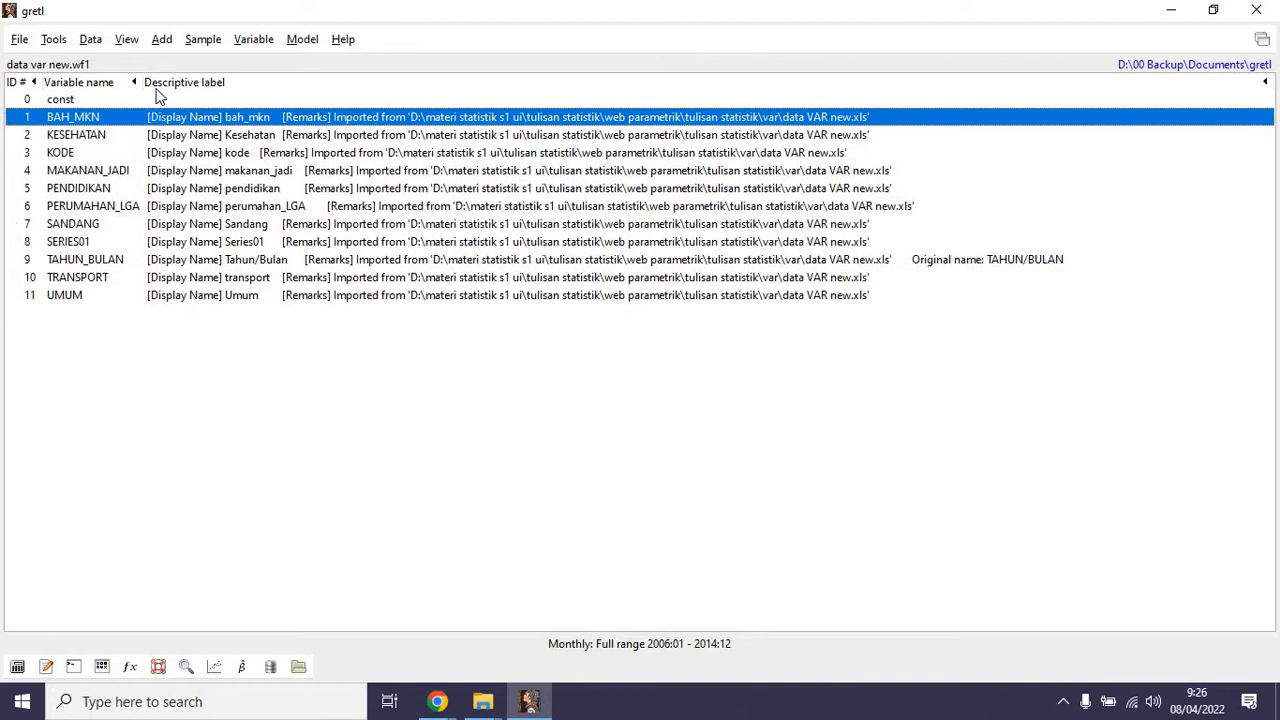
click(97, 207)
click(87, 135)
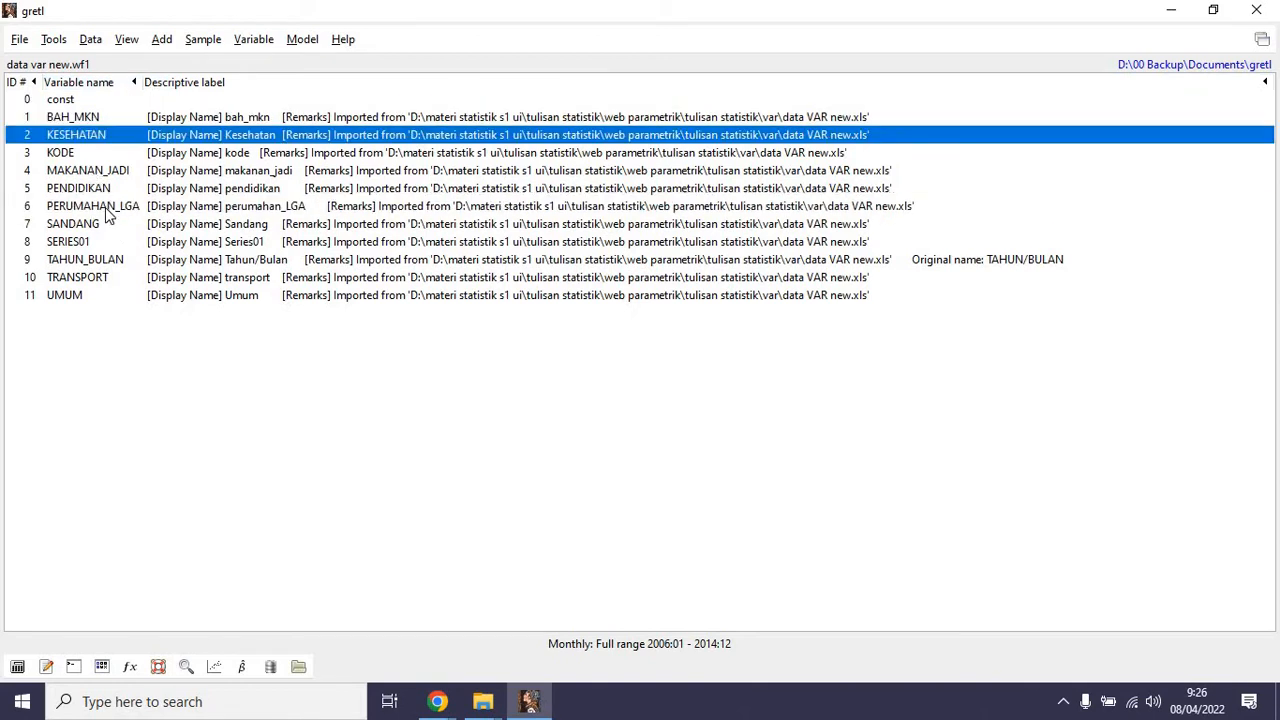
click(105, 208)
click(94, 136)
click(100, 190)
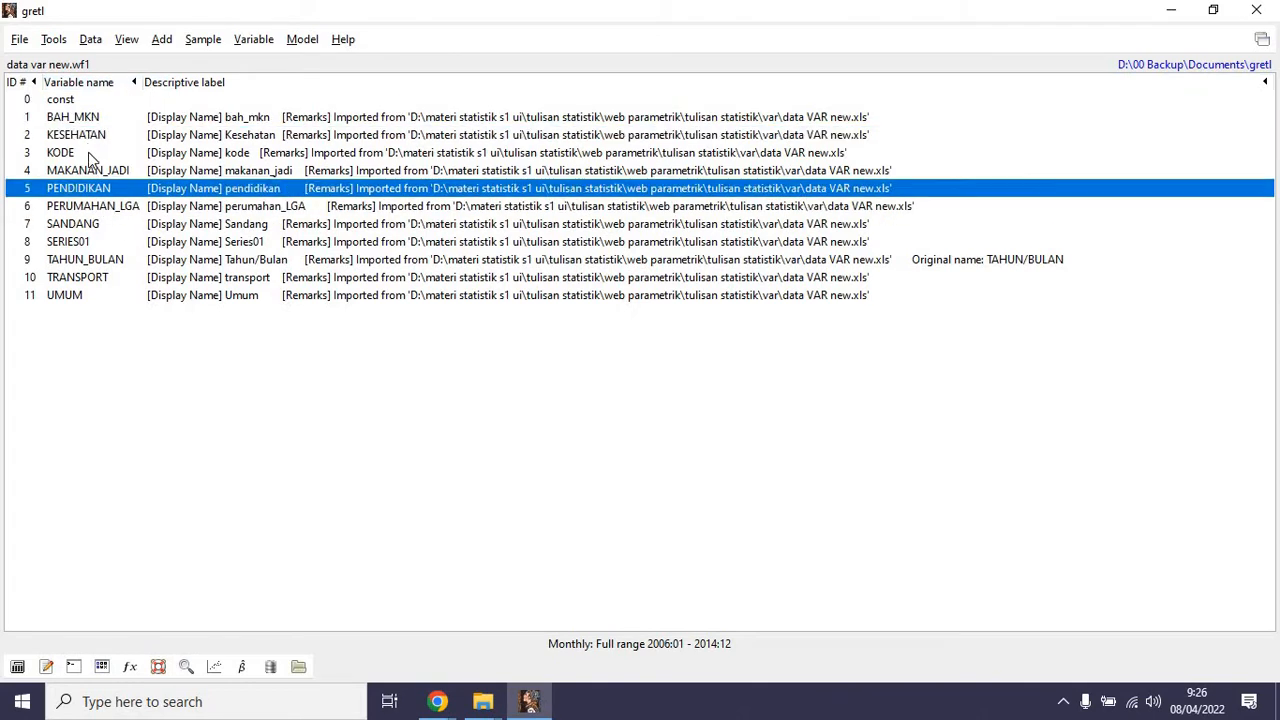
click(93, 137)
click(101, 207)
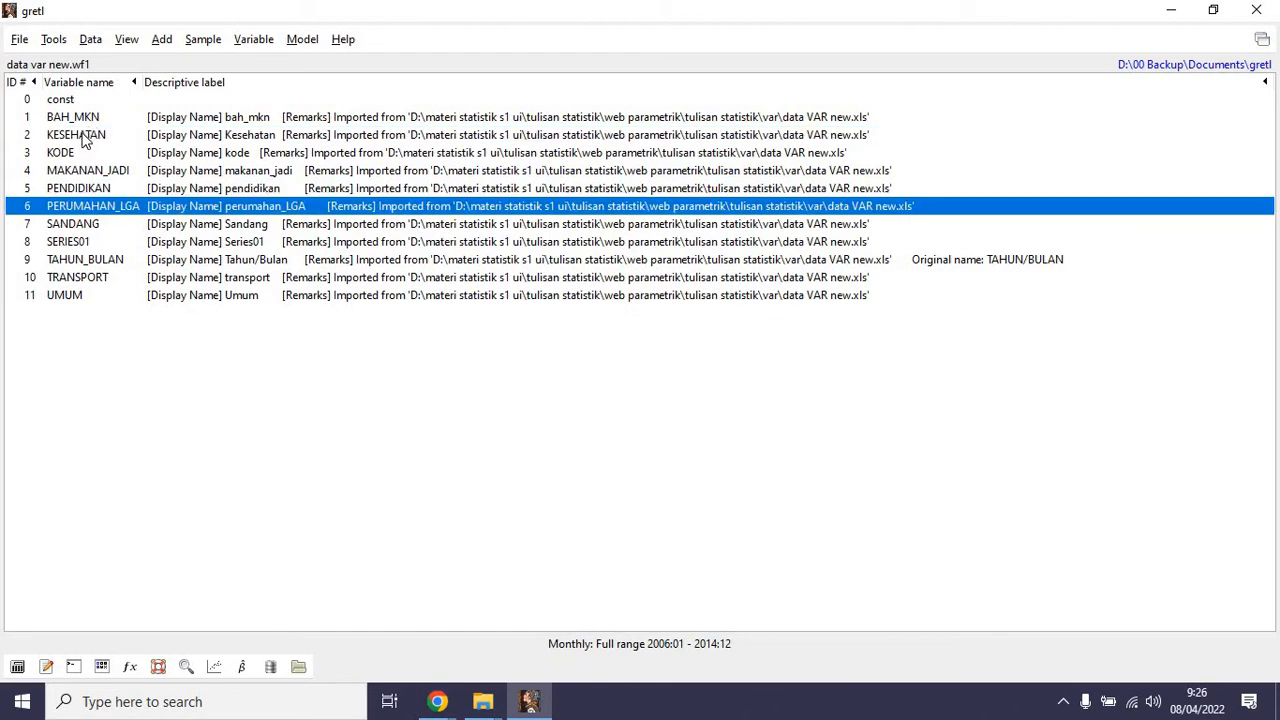
Run the Augmented Dickey-Fuller unit root test on KESEHATAN and check its asymptotic p-value with constant.
click(85, 140)
click(253, 40)
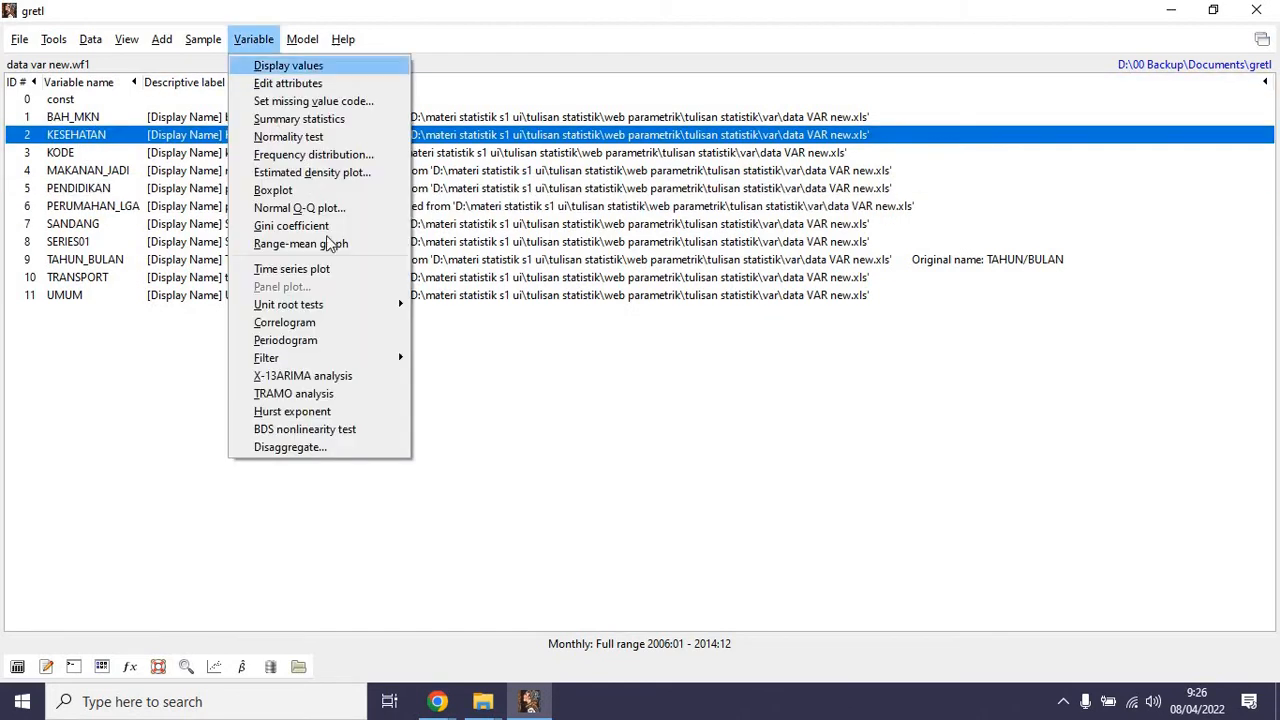
mouse_move(340, 314)
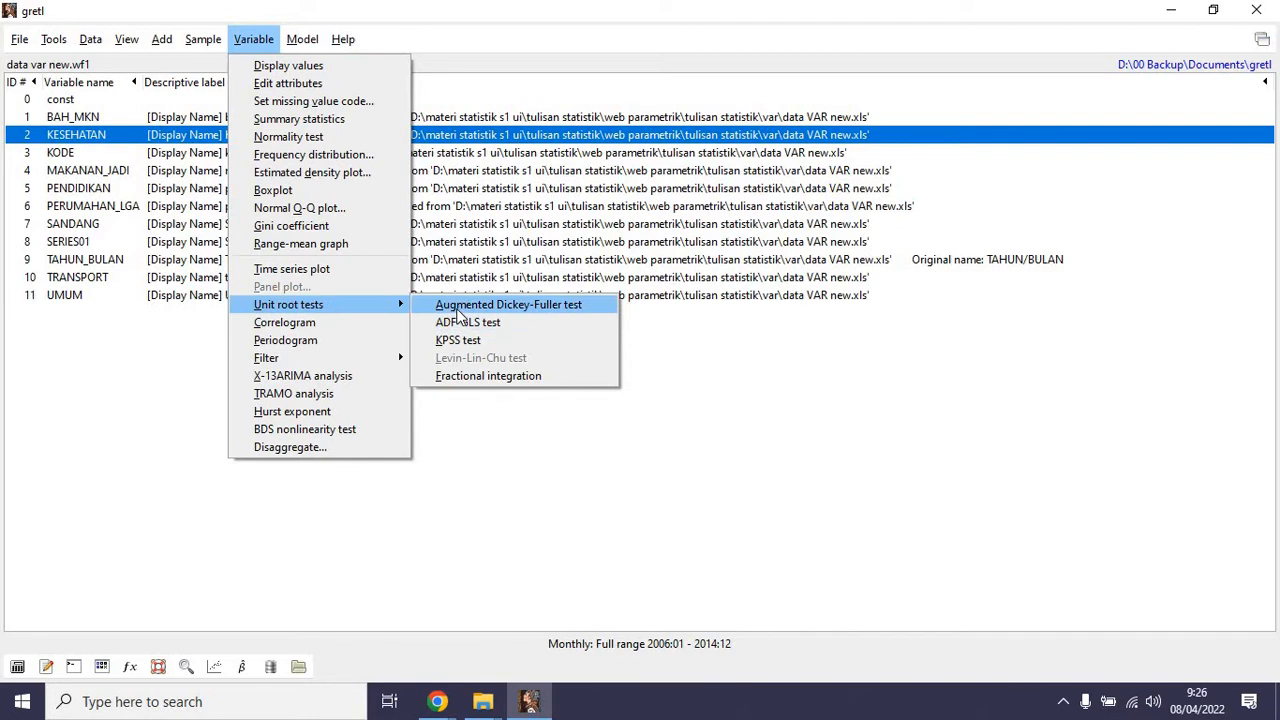
click(459, 304)
click(545, 487)
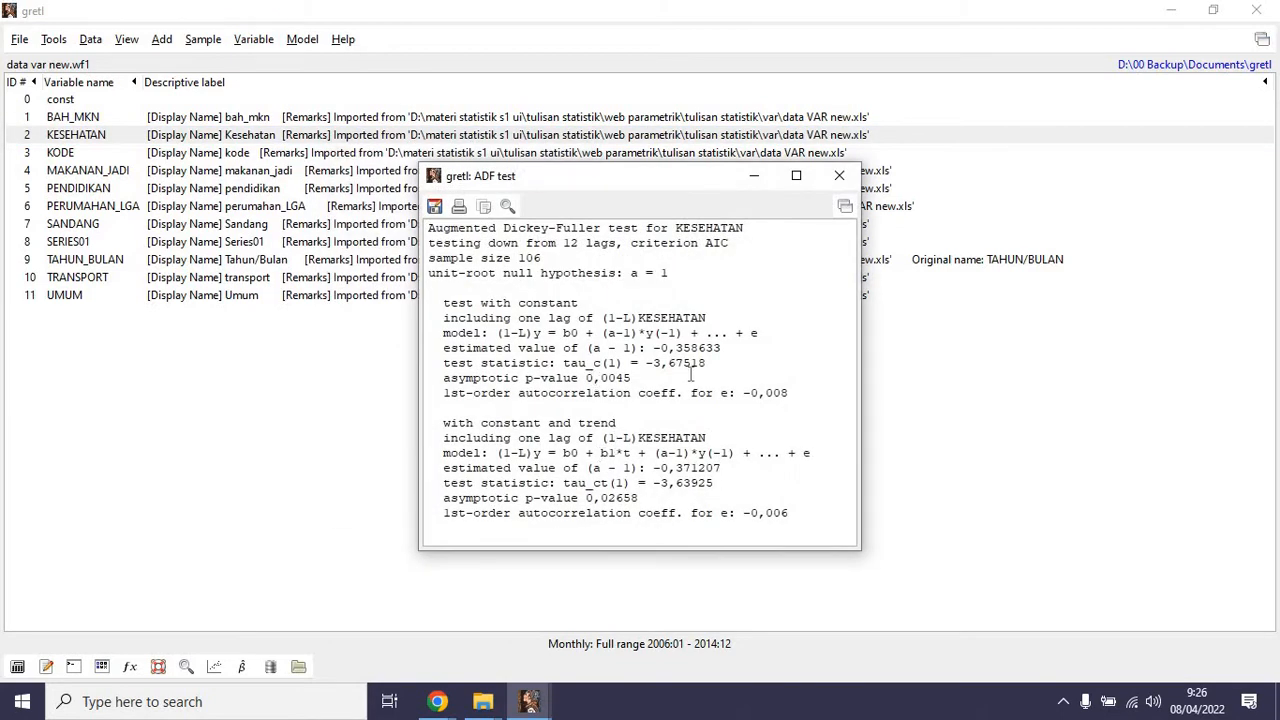
double_click(608, 378)
click(839, 175)
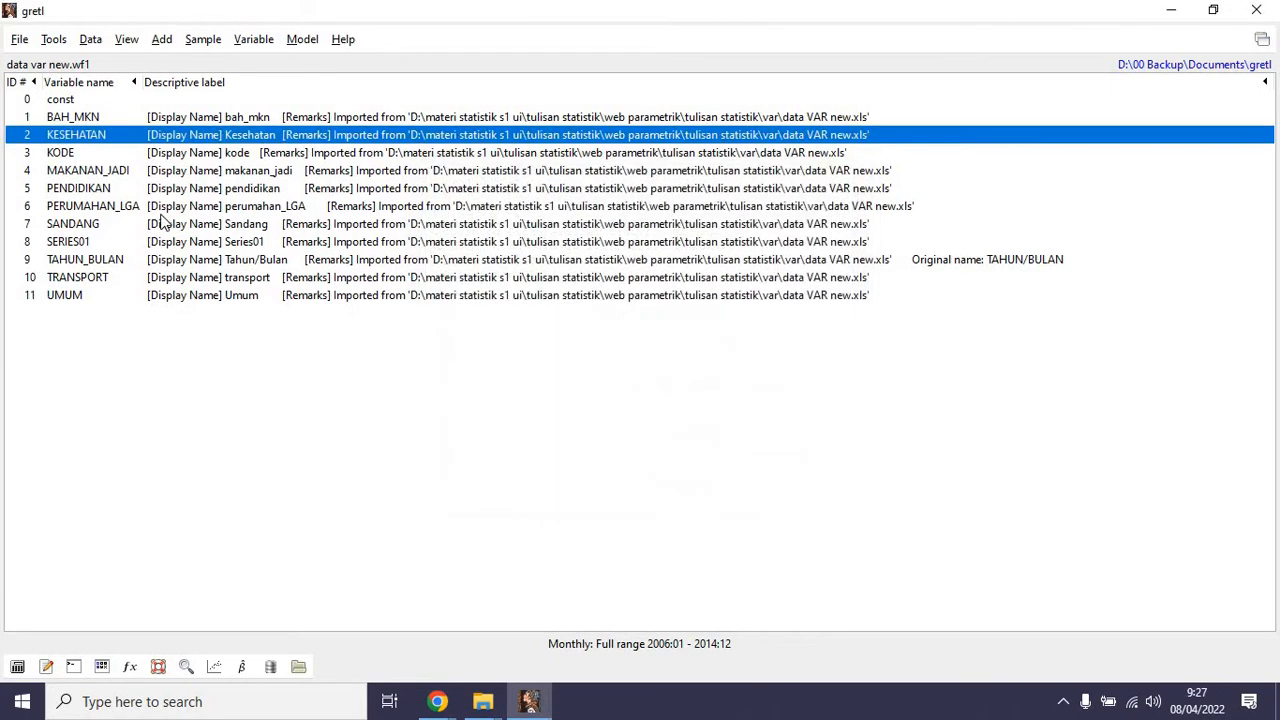
Select the PERUMAHAN_LGA variable in the dataset.
click(104, 205)
click(251, 40)
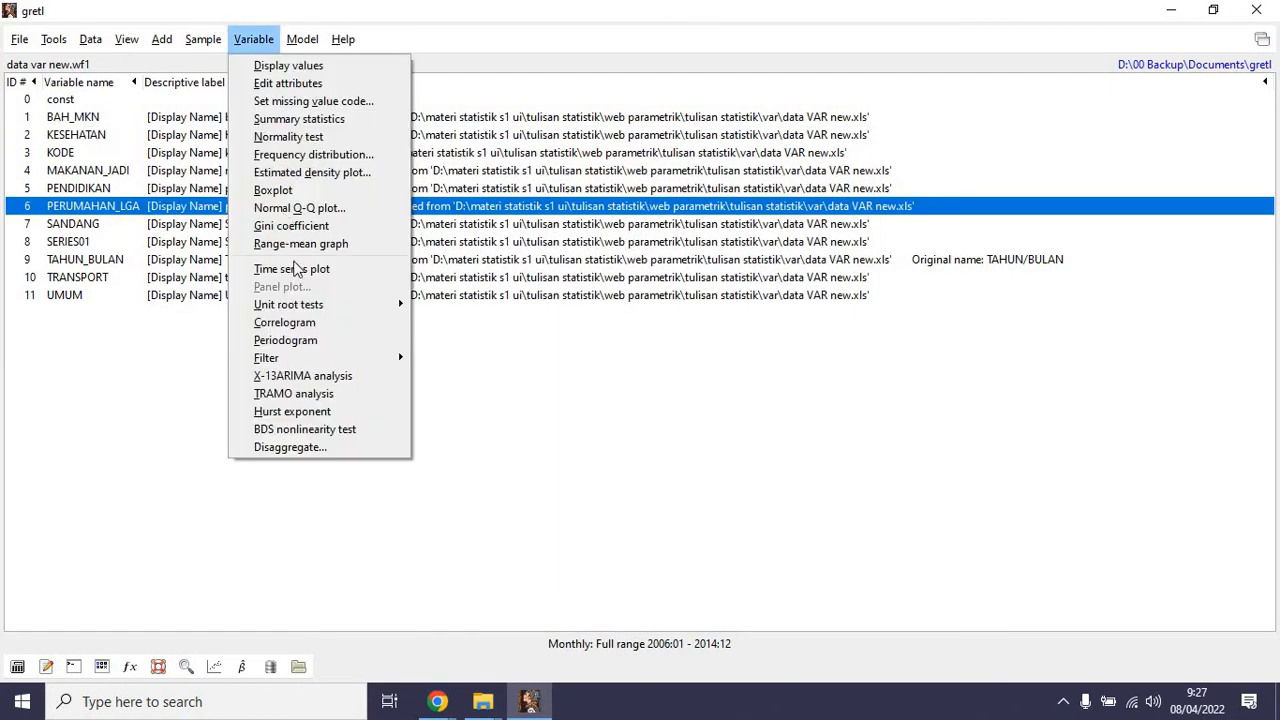
mouse_move(309, 313)
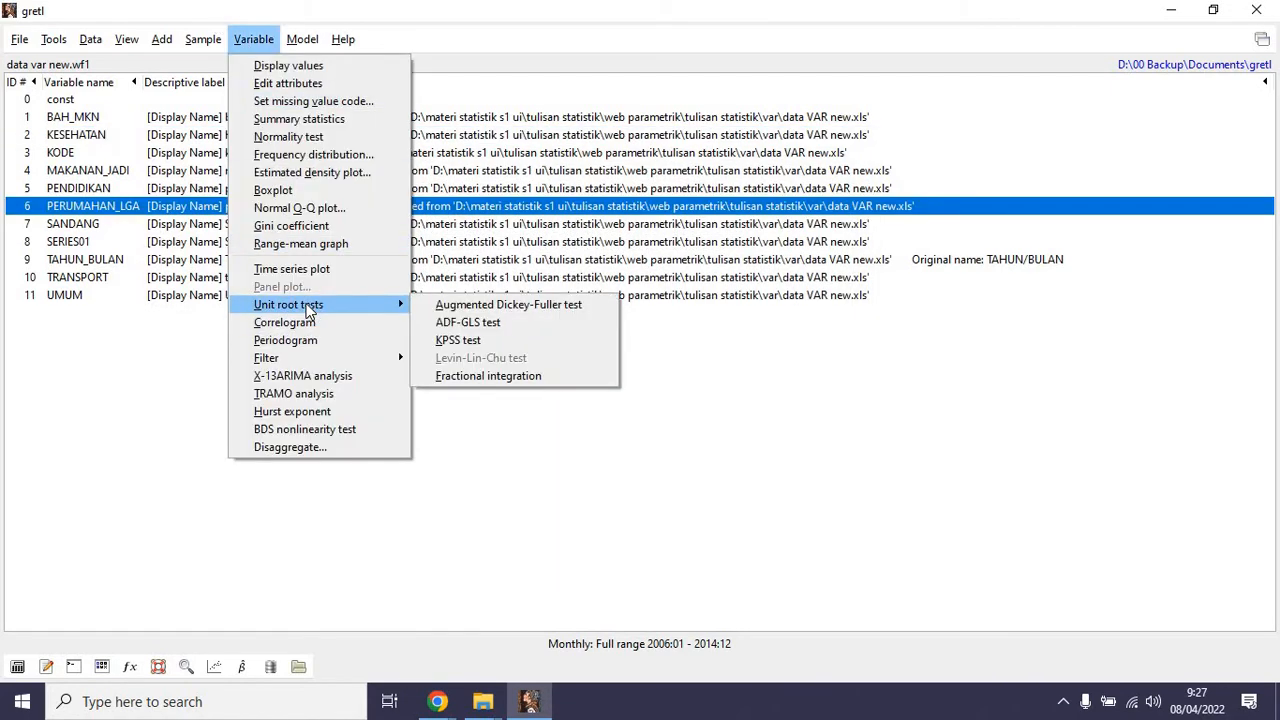
click(444, 320)
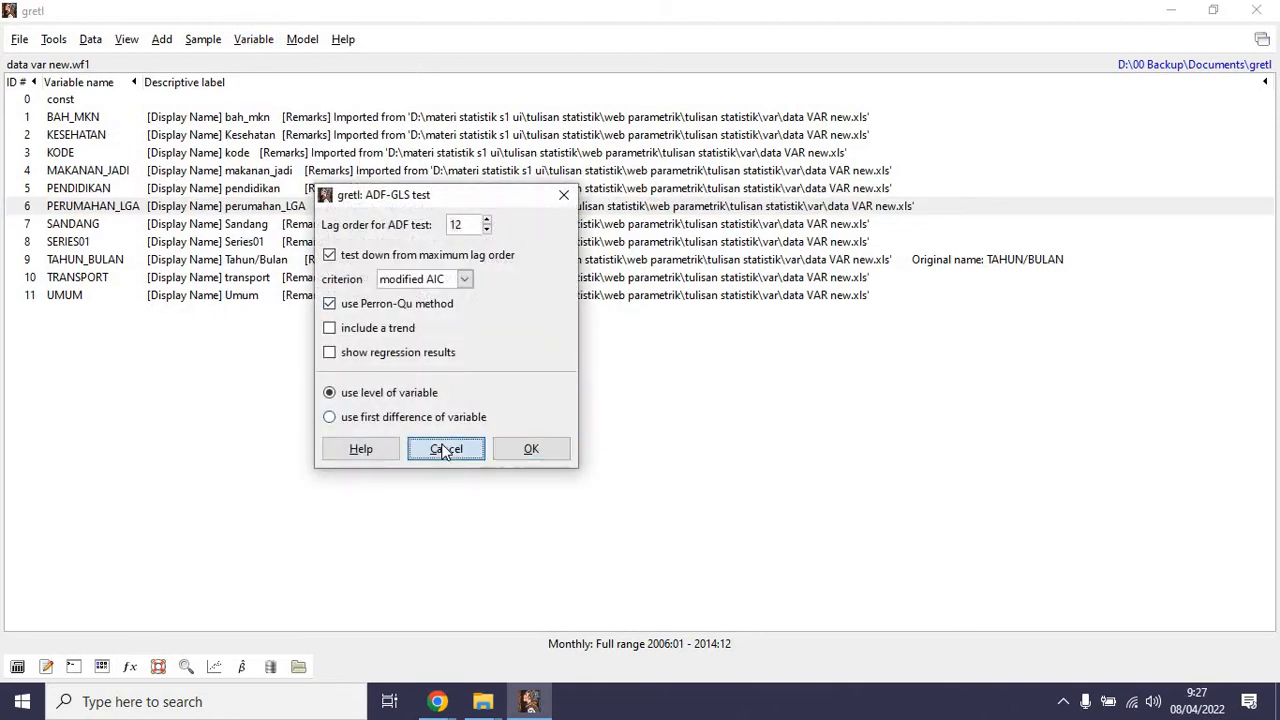
click(444, 449)
Run the Augmented Dickey-Fuller unit root test on PERUMAHAN_LGA and check its asymptotic p-value with constant.
click(253, 40)
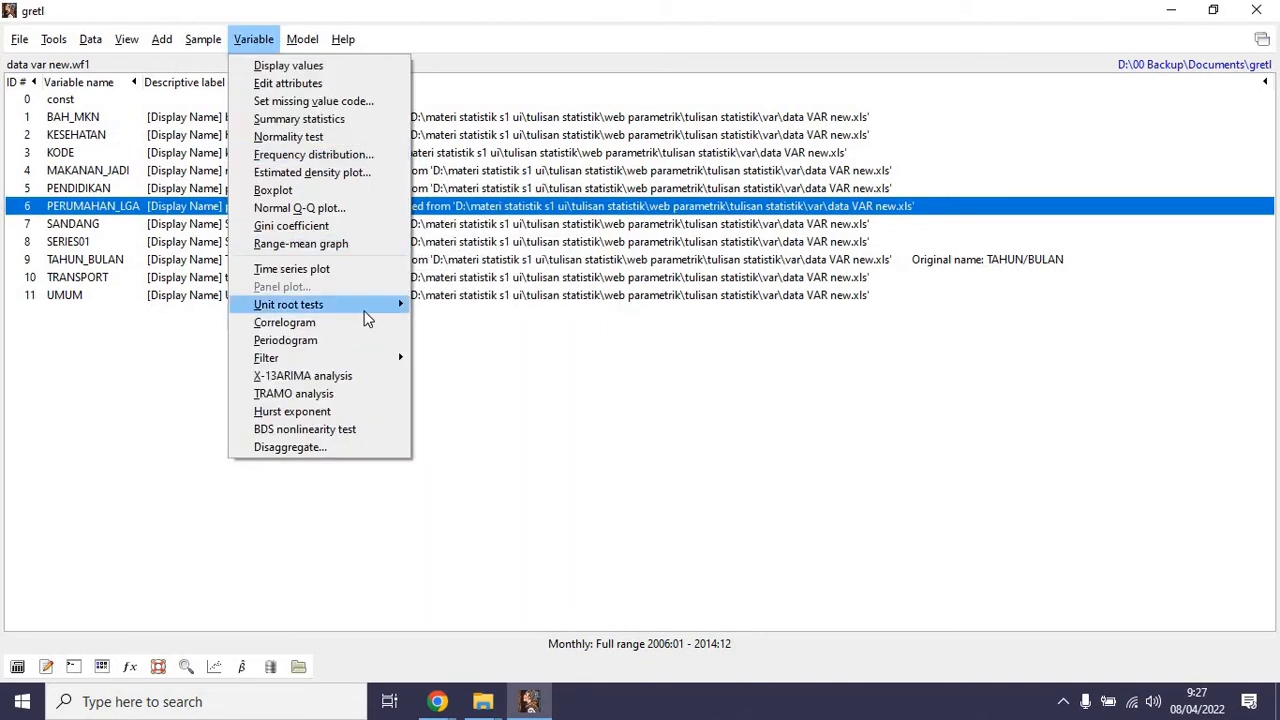
mouse_move(366, 317)
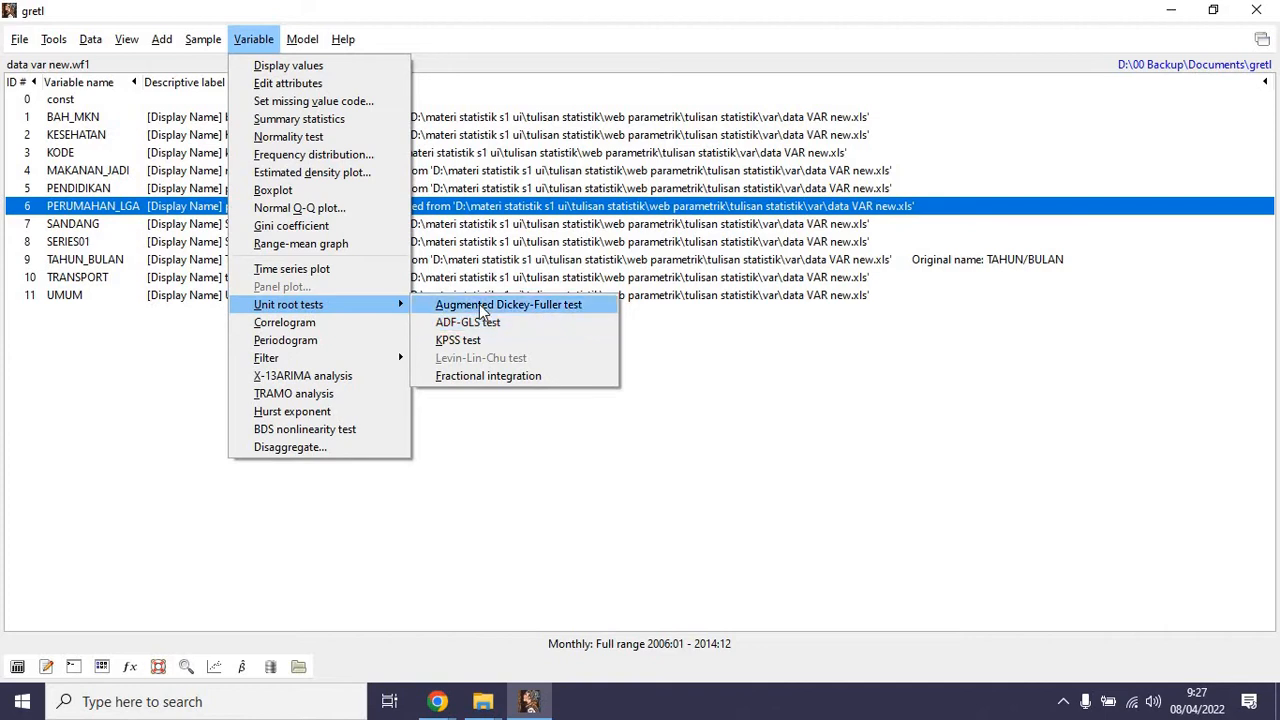
click(482, 305)
click(565, 481)
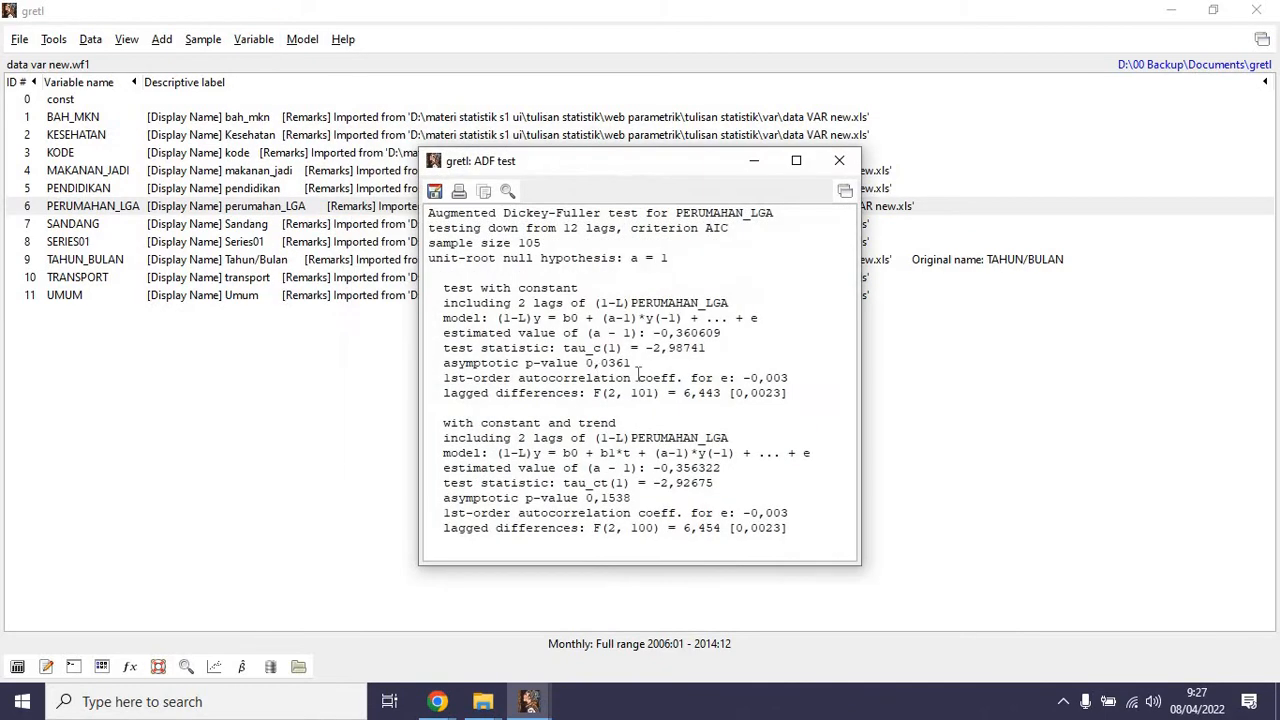
drag(587, 364, 636, 364)
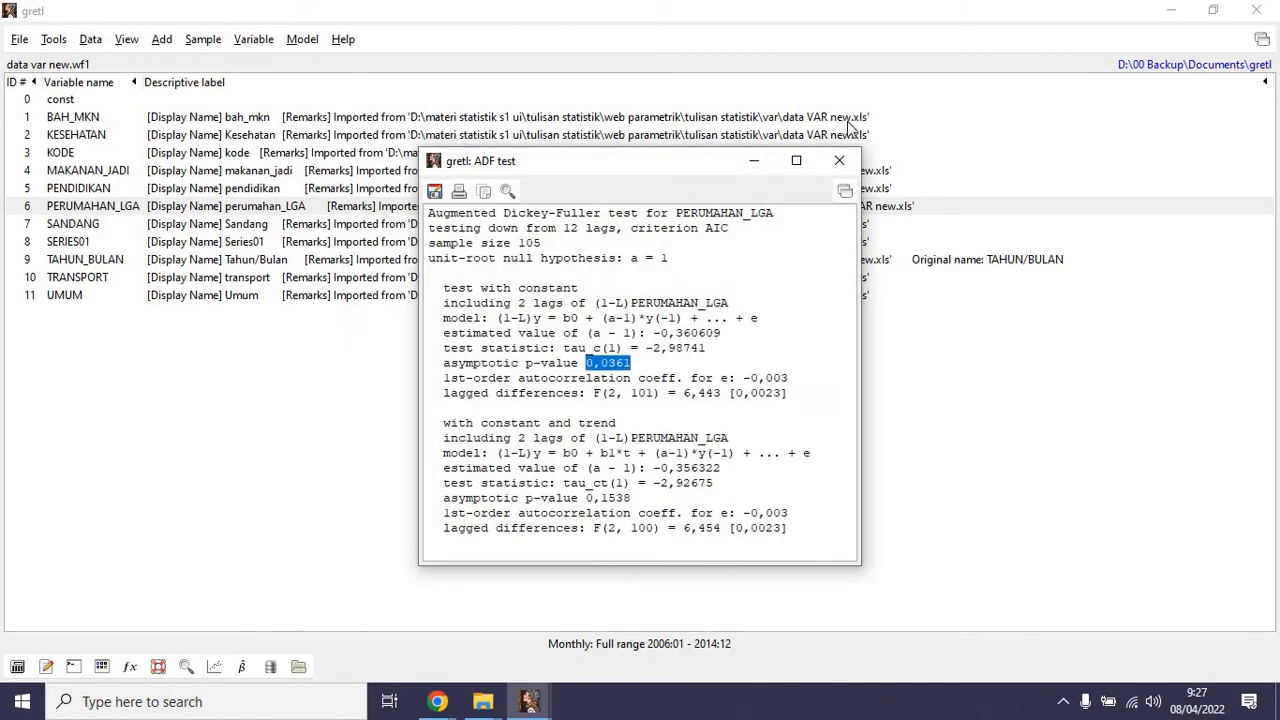
click(839, 161)
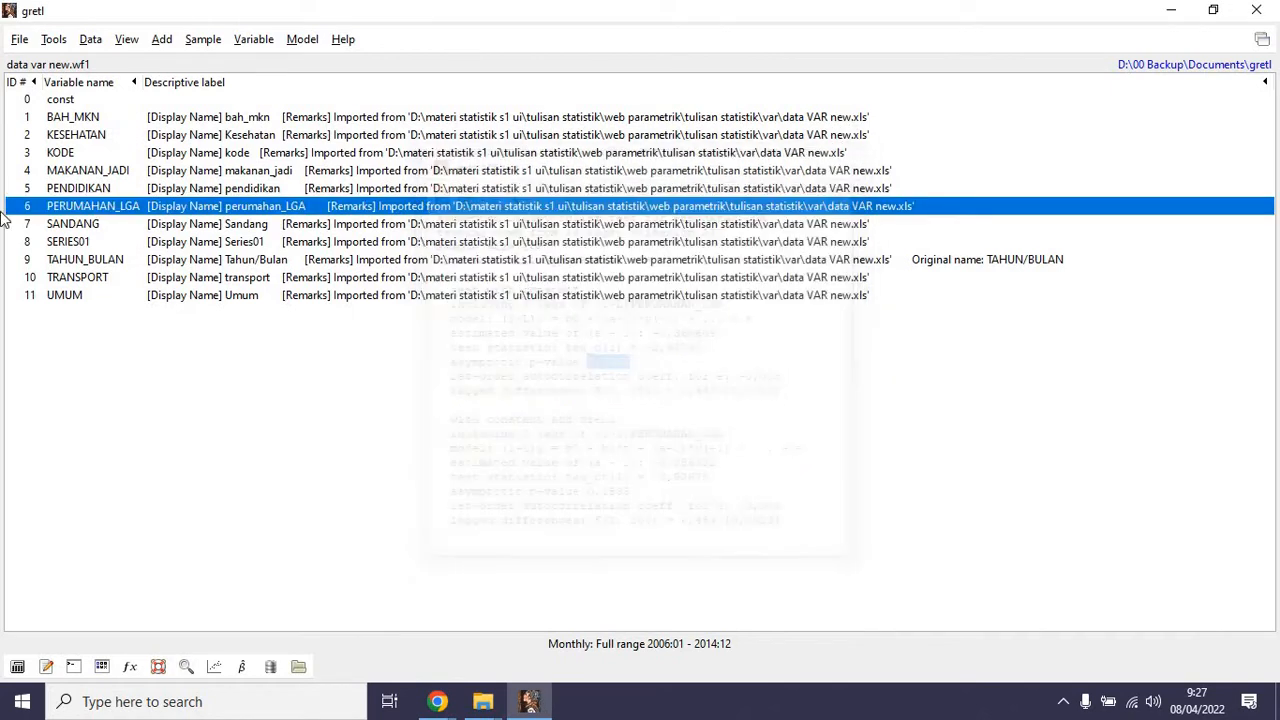
Estimate a vector autoregression of lag order 12 with KESEHATAN as endogenous and PERUMAHAN_LGA as exogenous variable, and review the output.
click(302, 40)
mouse_move(348, 156)
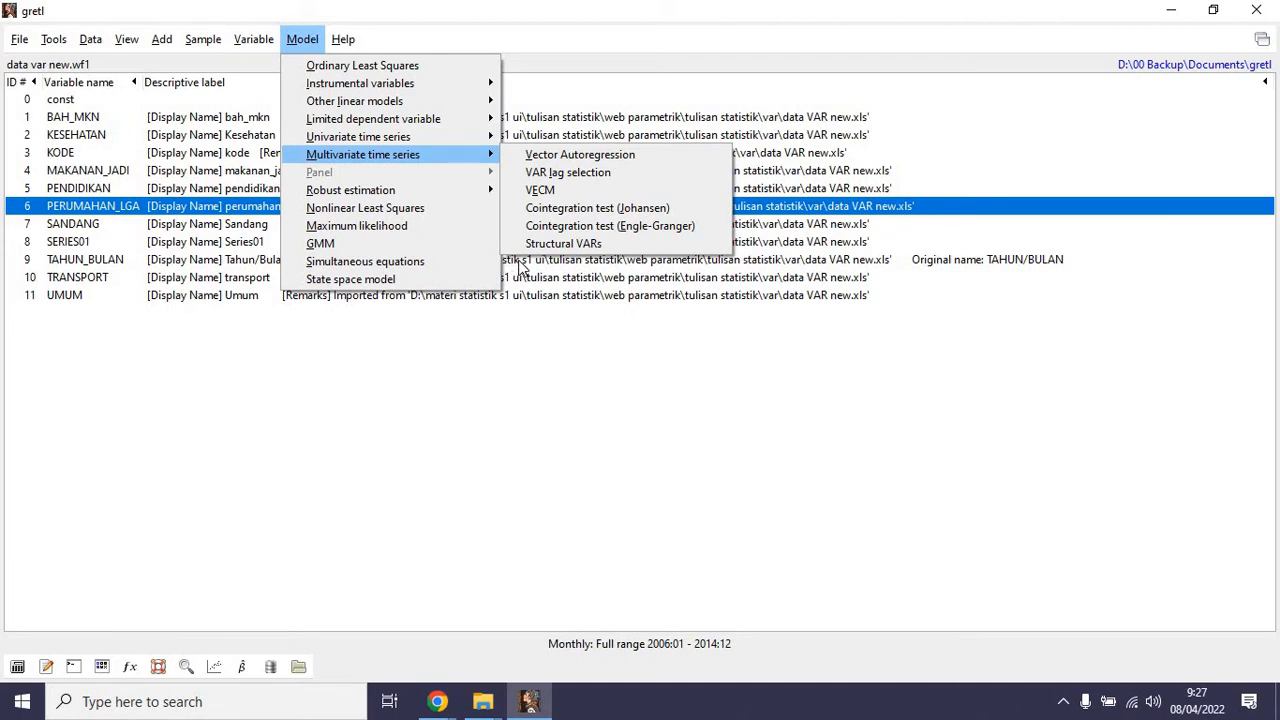
click(575, 158)
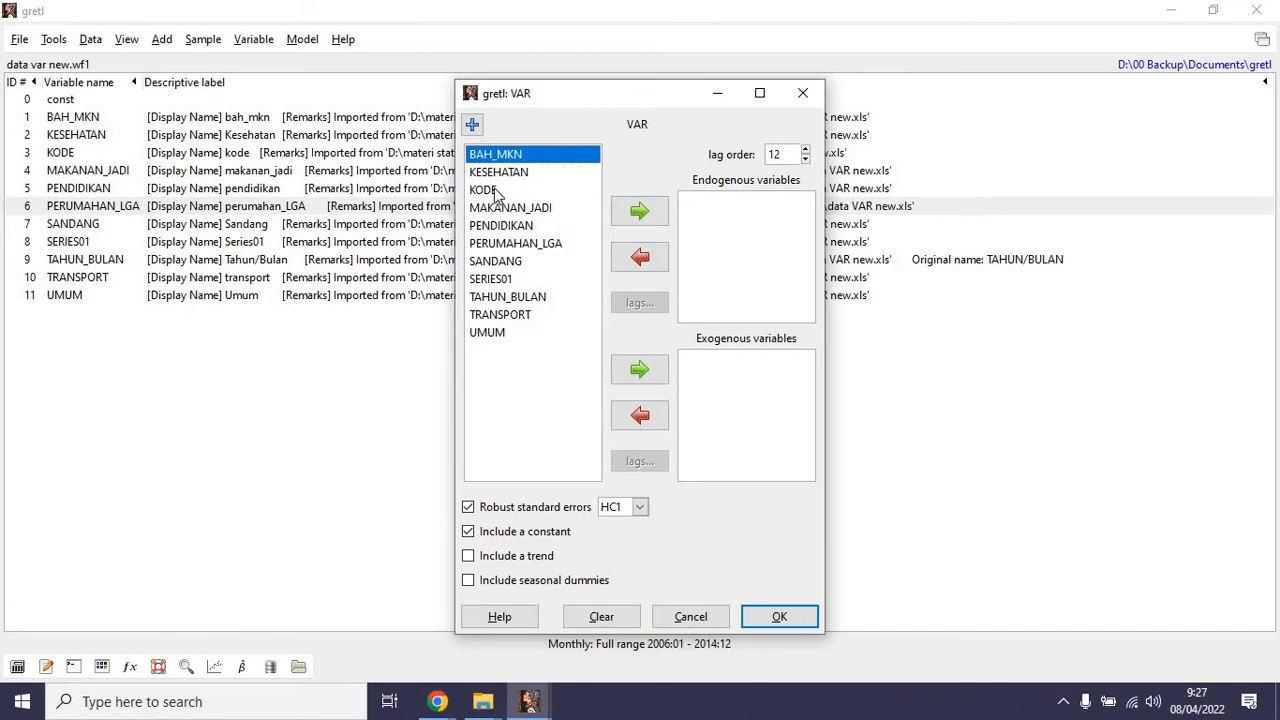
click(533, 175)
click(625, 215)
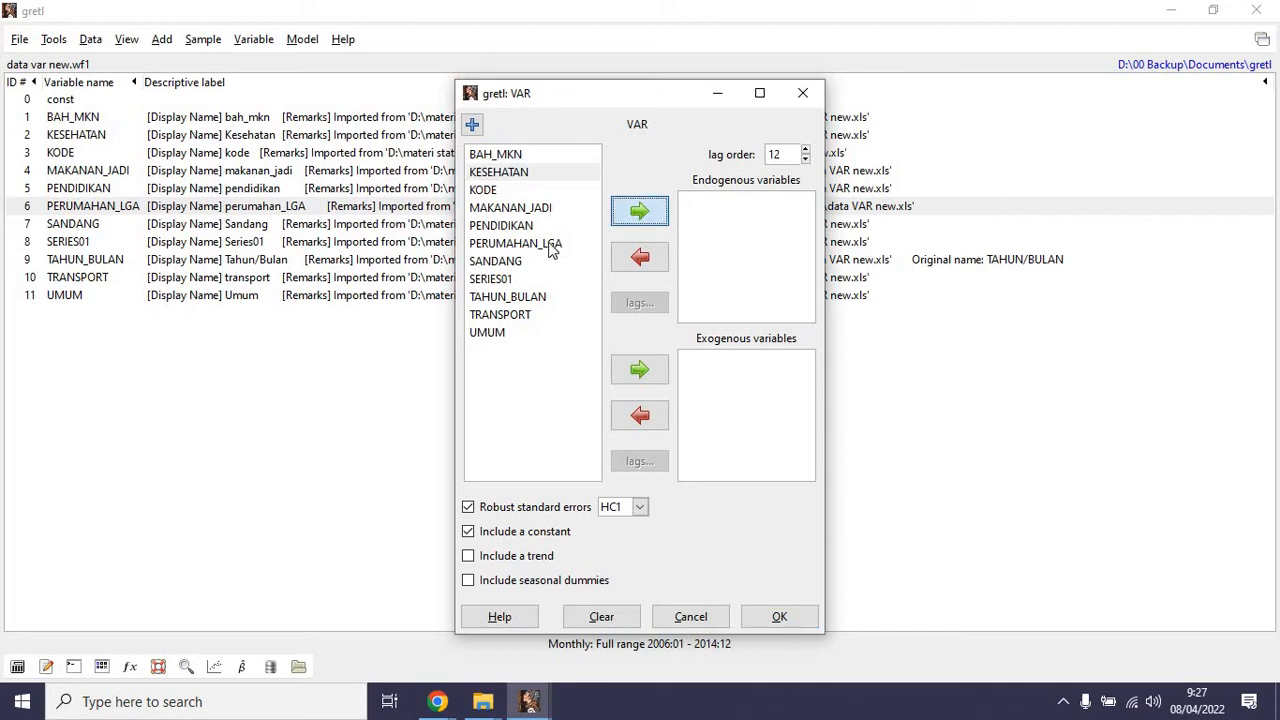
click(560, 244)
click(640, 372)
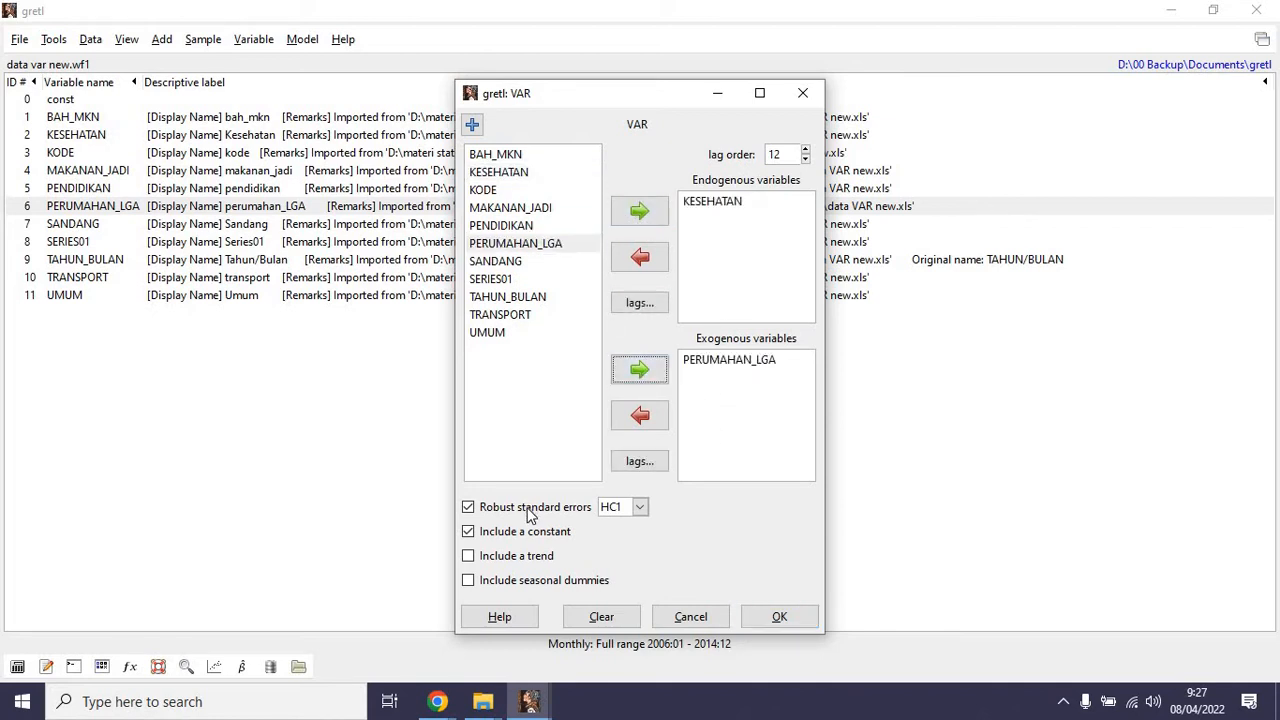
click(769, 616)
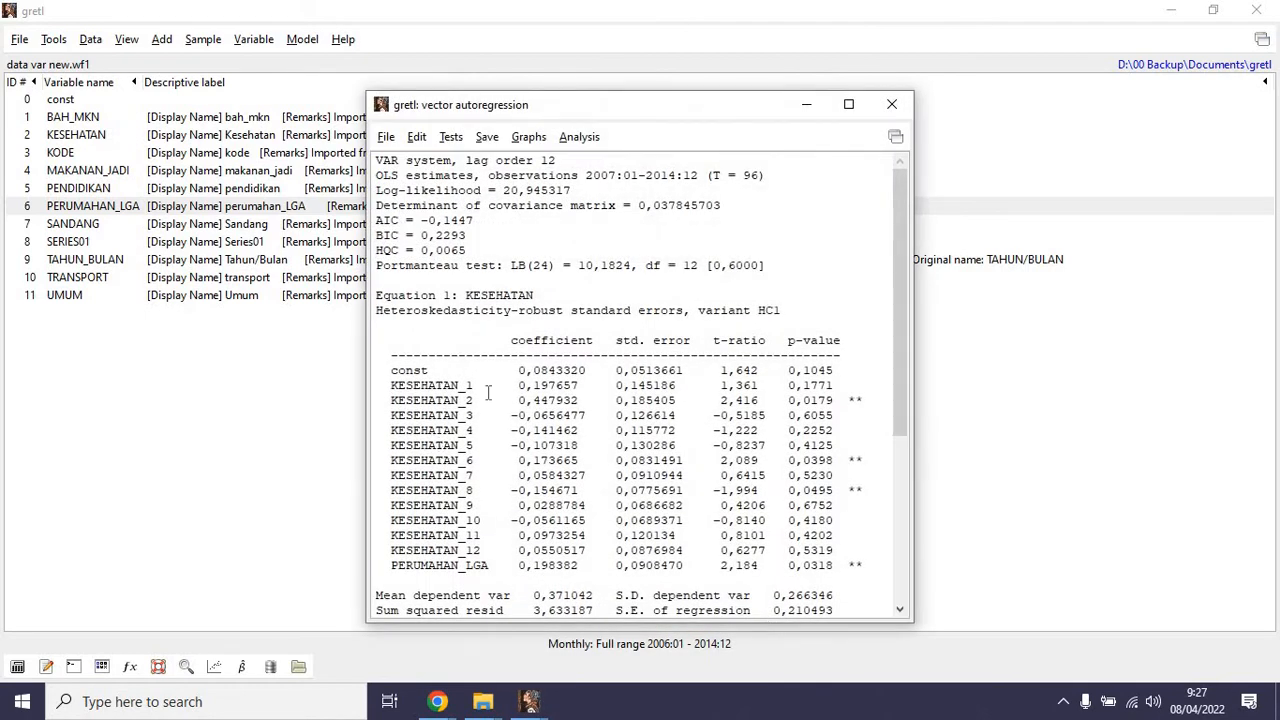
scroll(489, 392, down, 6)
scroll(492, 408, up, 6)
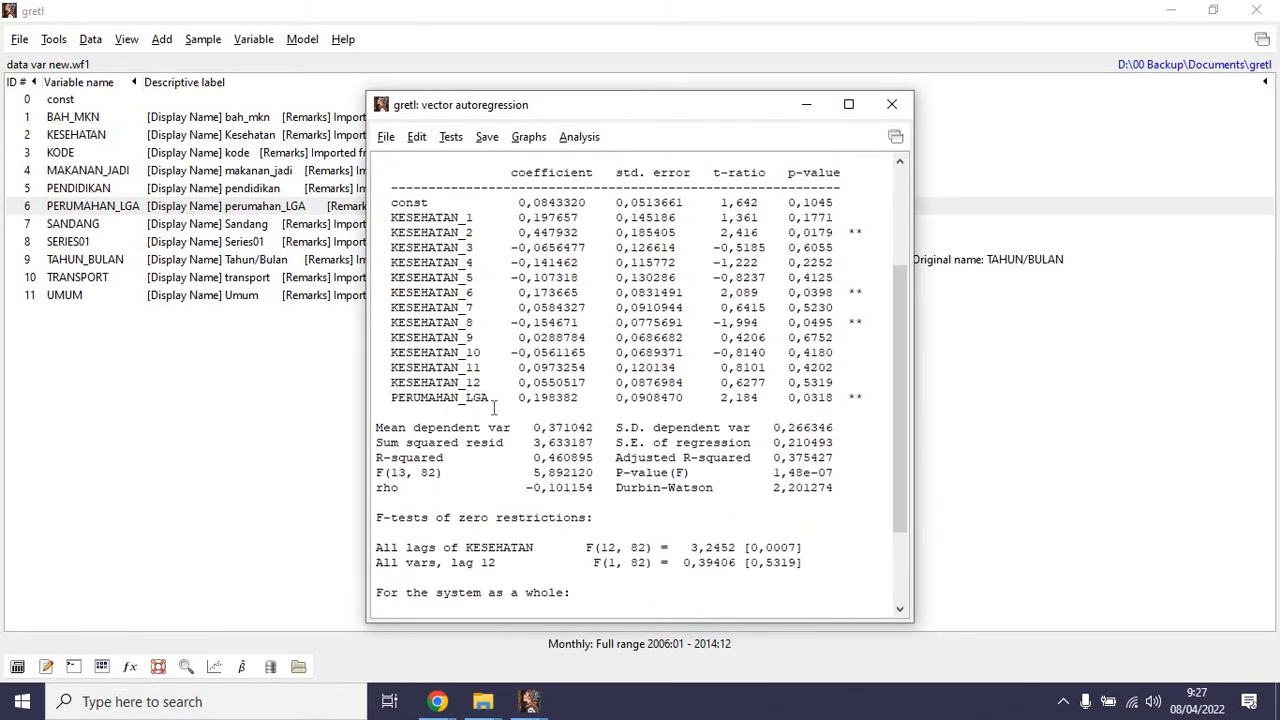
scroll(493, 408, down, 5)
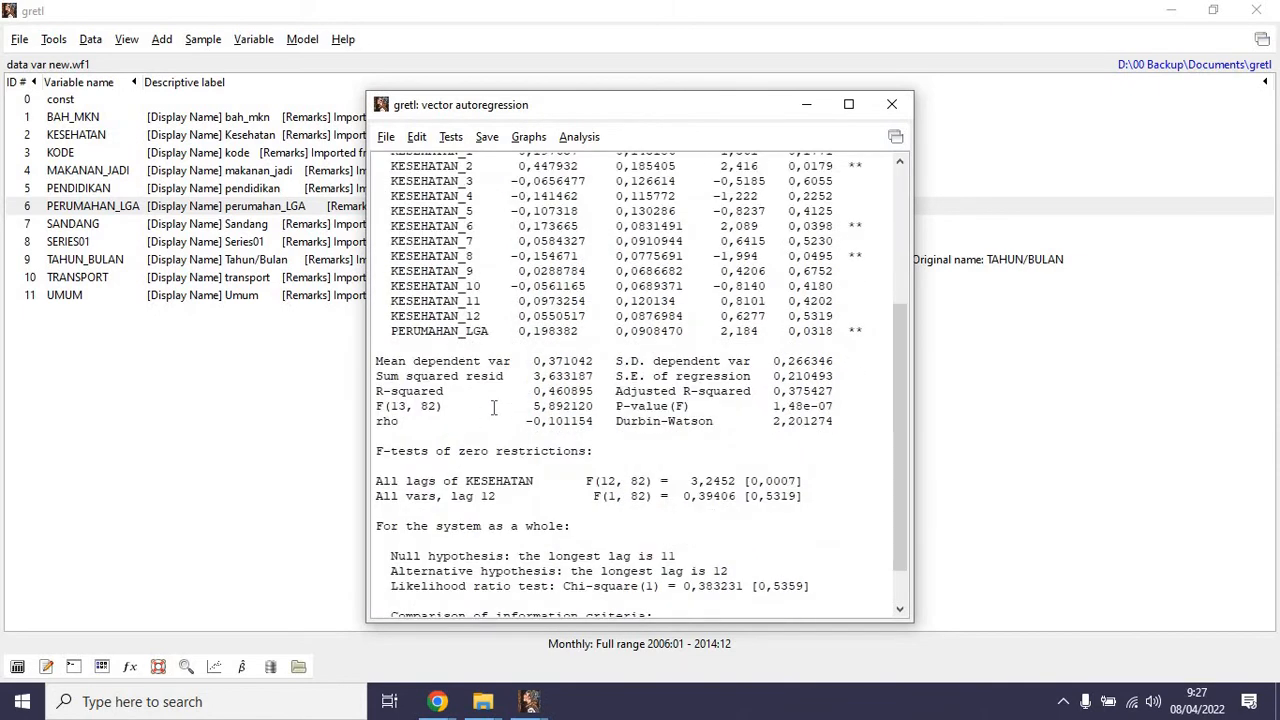
scroll(493, 408, up, 5)
Test the VAR model's residuals for normality and close the test results after checking them.
click(451, 137)
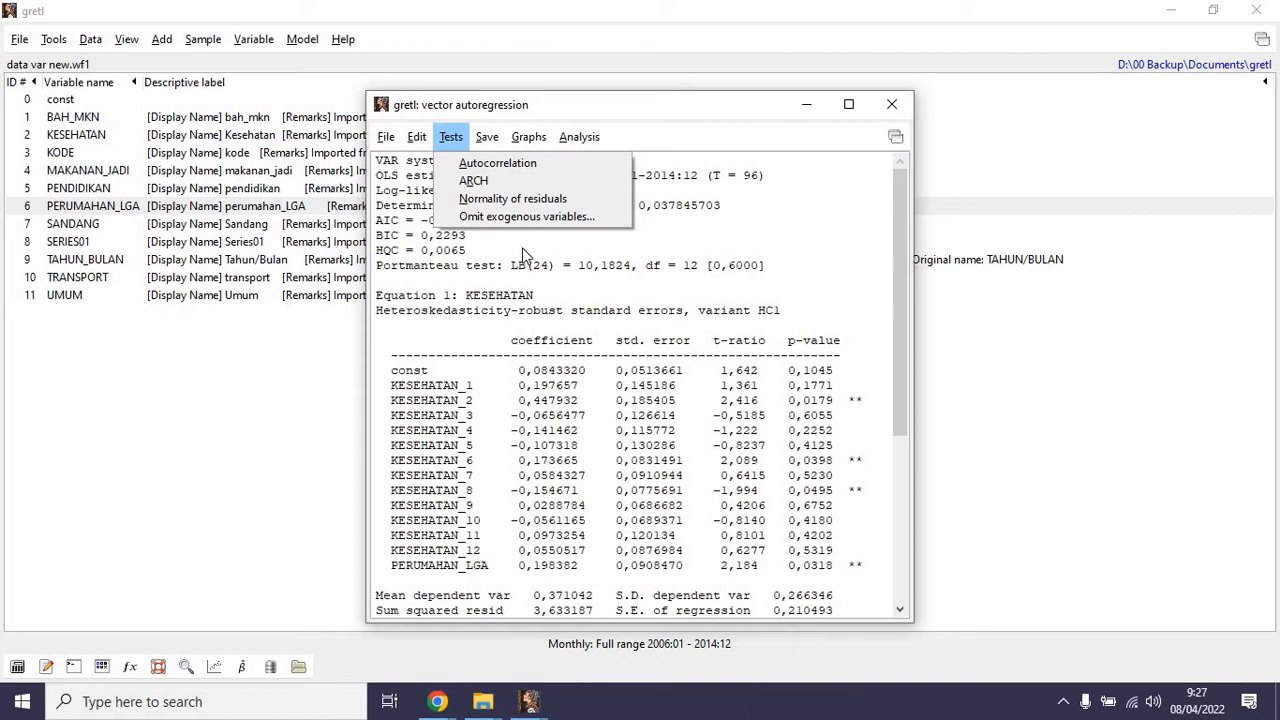
mouse_move(576, 130)
mouse_move(449, 140)
click(505, 202)
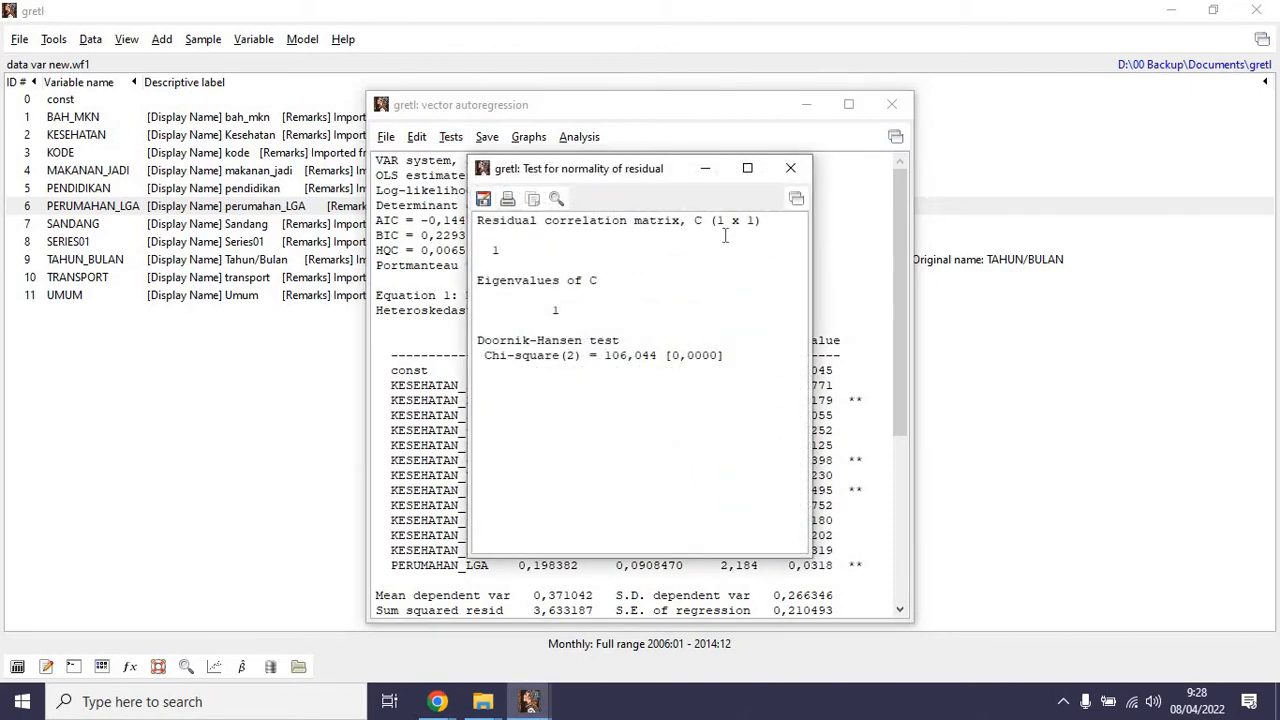
click(790, 169)
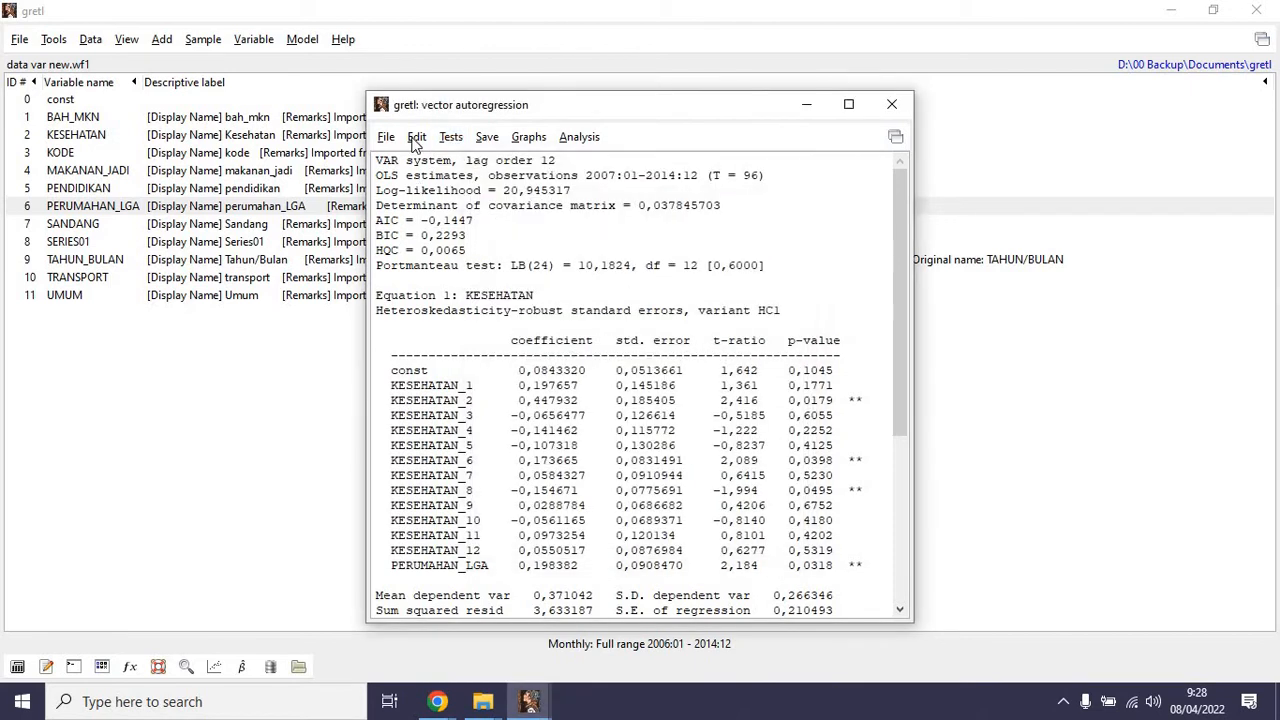
click(413, 139)
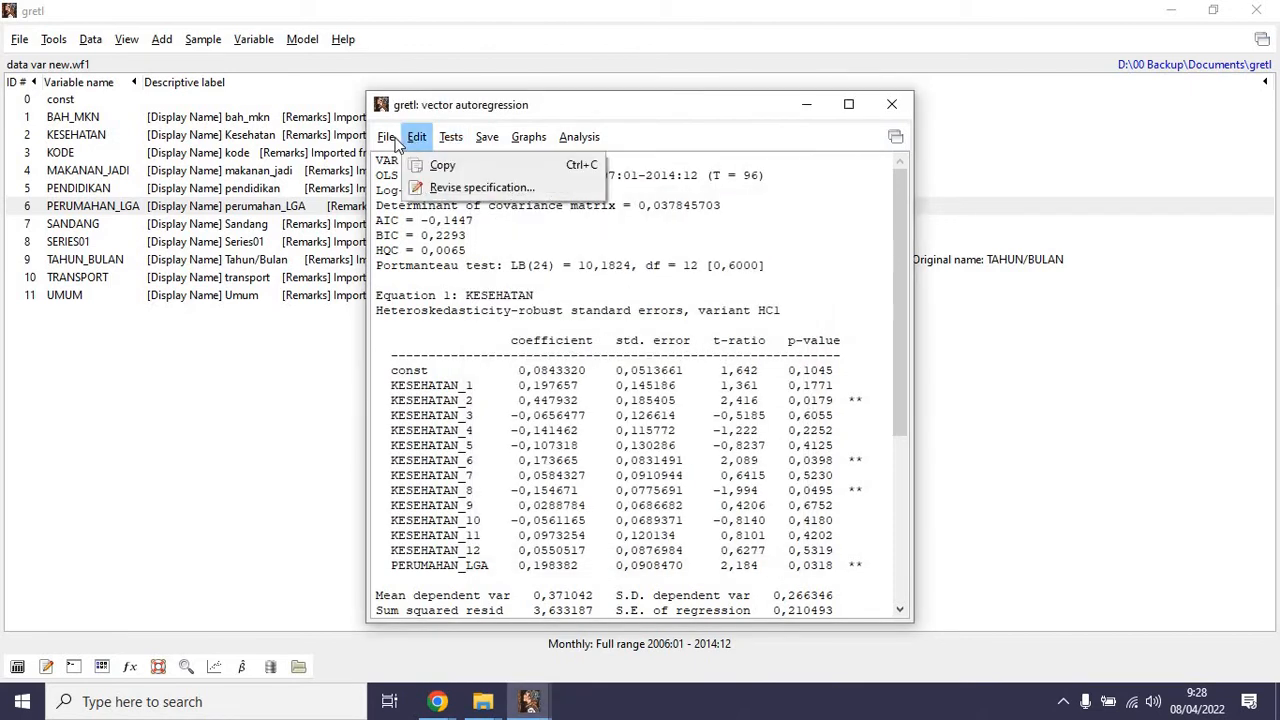
Close the lag-12 VAR model and run VAR lag selection with maximum lag 10, KESEHATAN endogenous and PERUMAHAN_LGA exogenous.
click(891, 106)
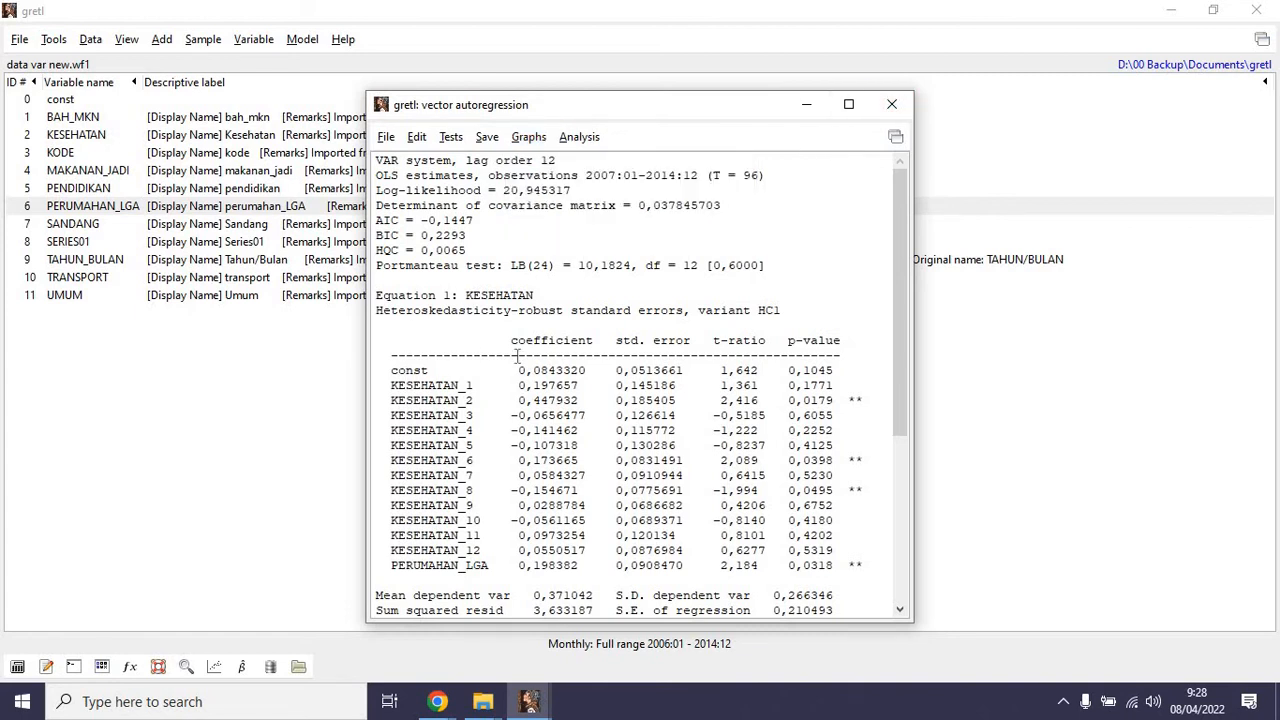
click(893, 104)
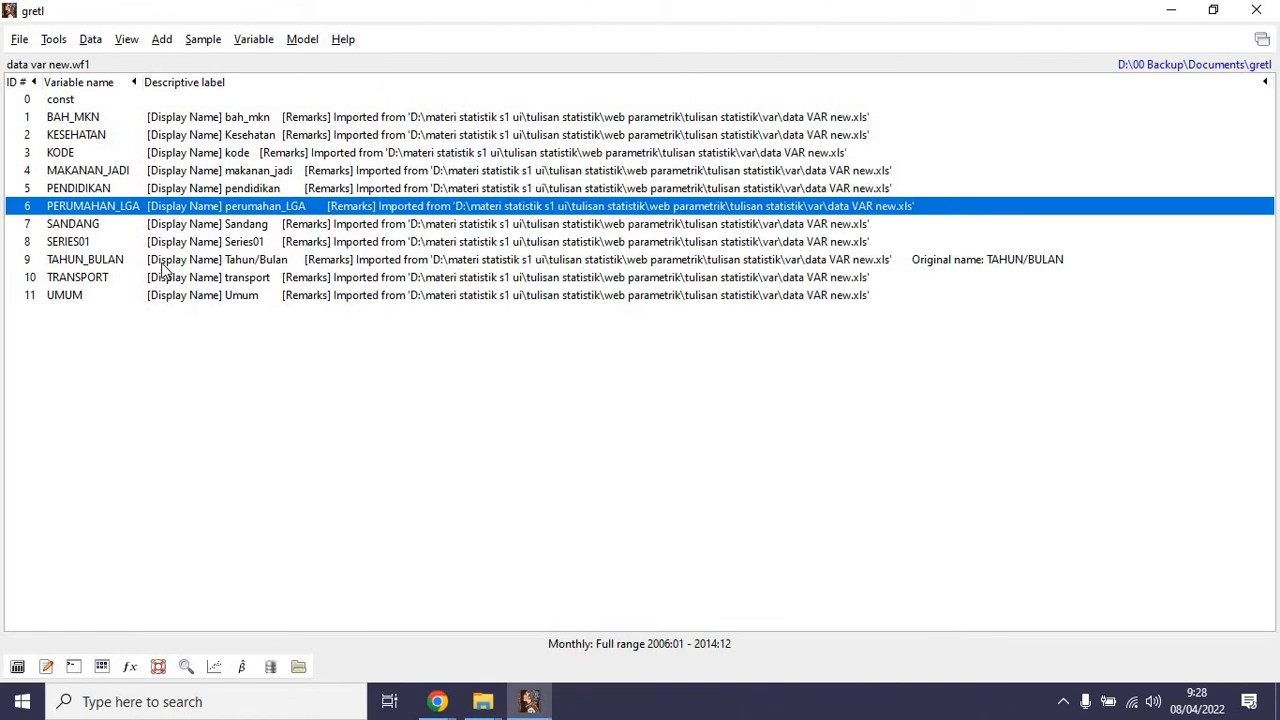
click(256, 42)
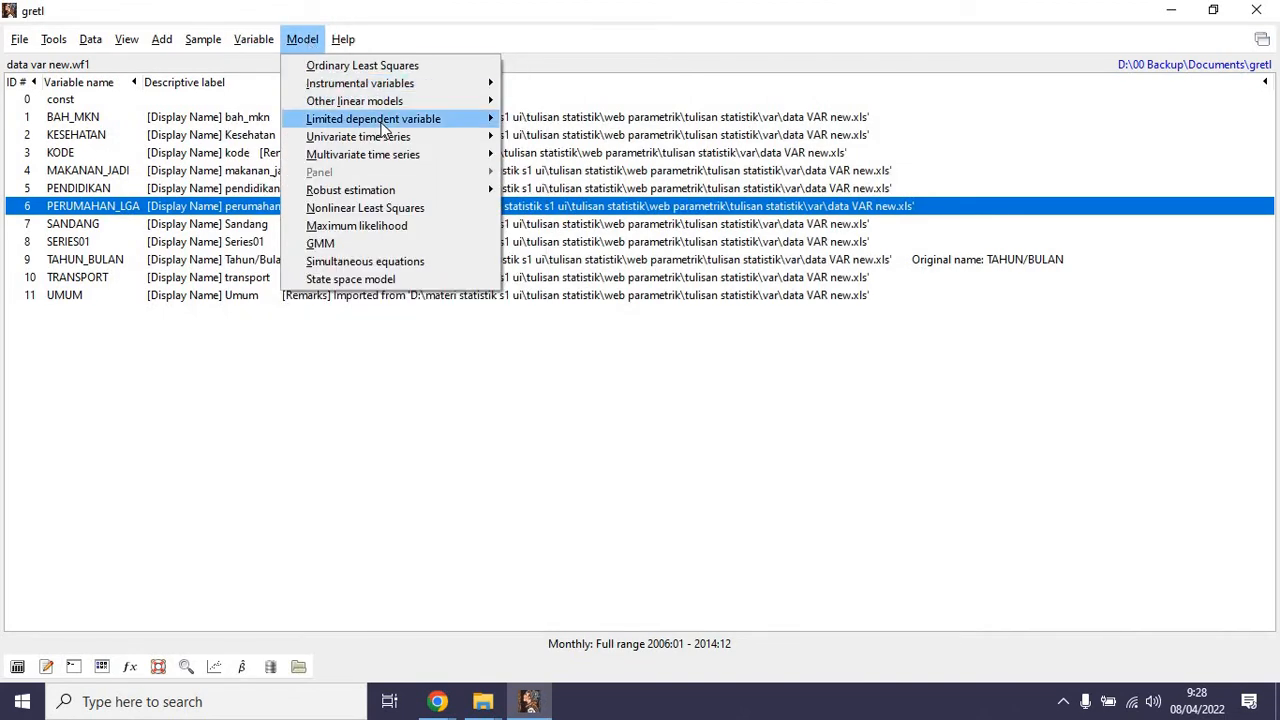
mouse_move(382, 127)
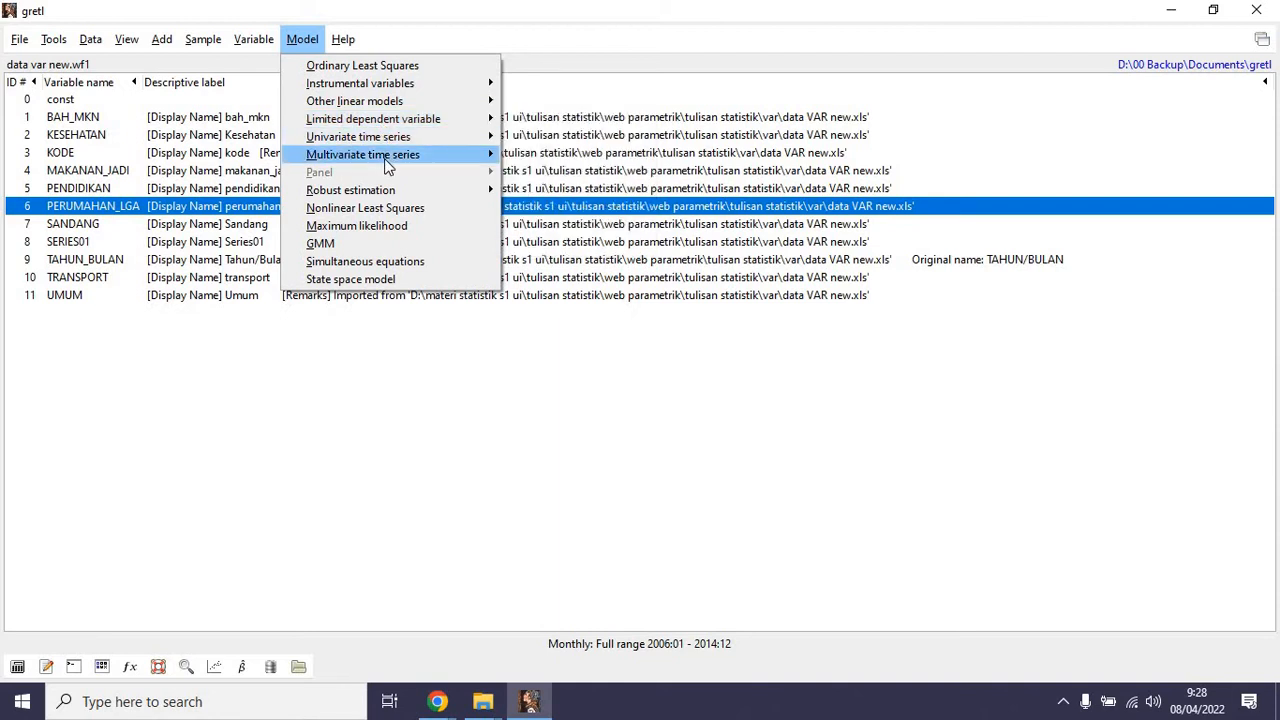
mouse_move(391, 160)
click(565, 174)
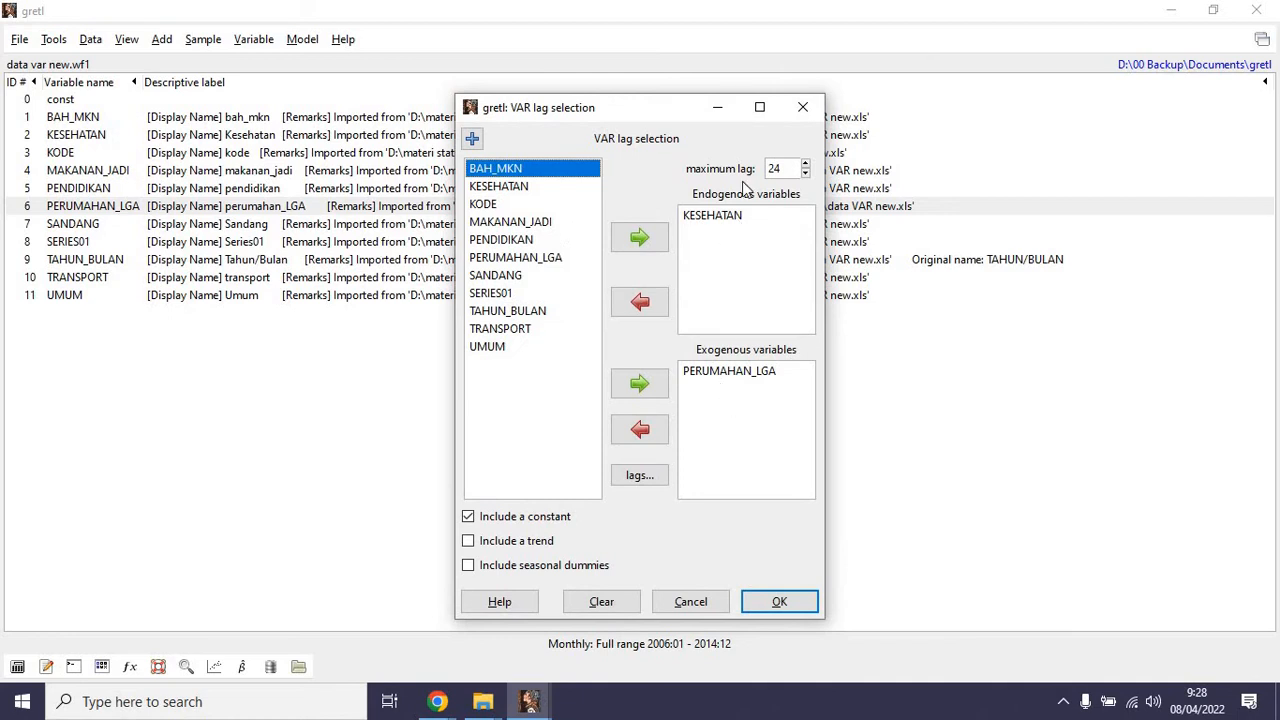
click(636, 477)
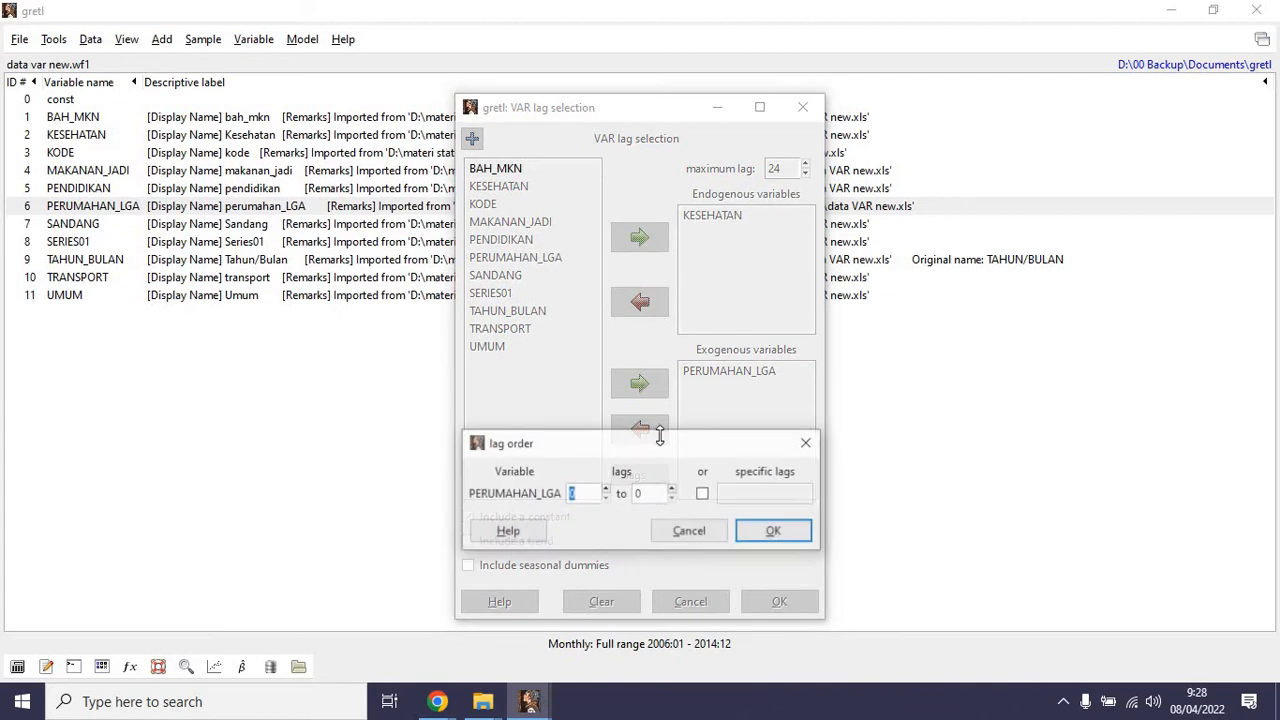
click(689, 531)
double_click(779, 169)
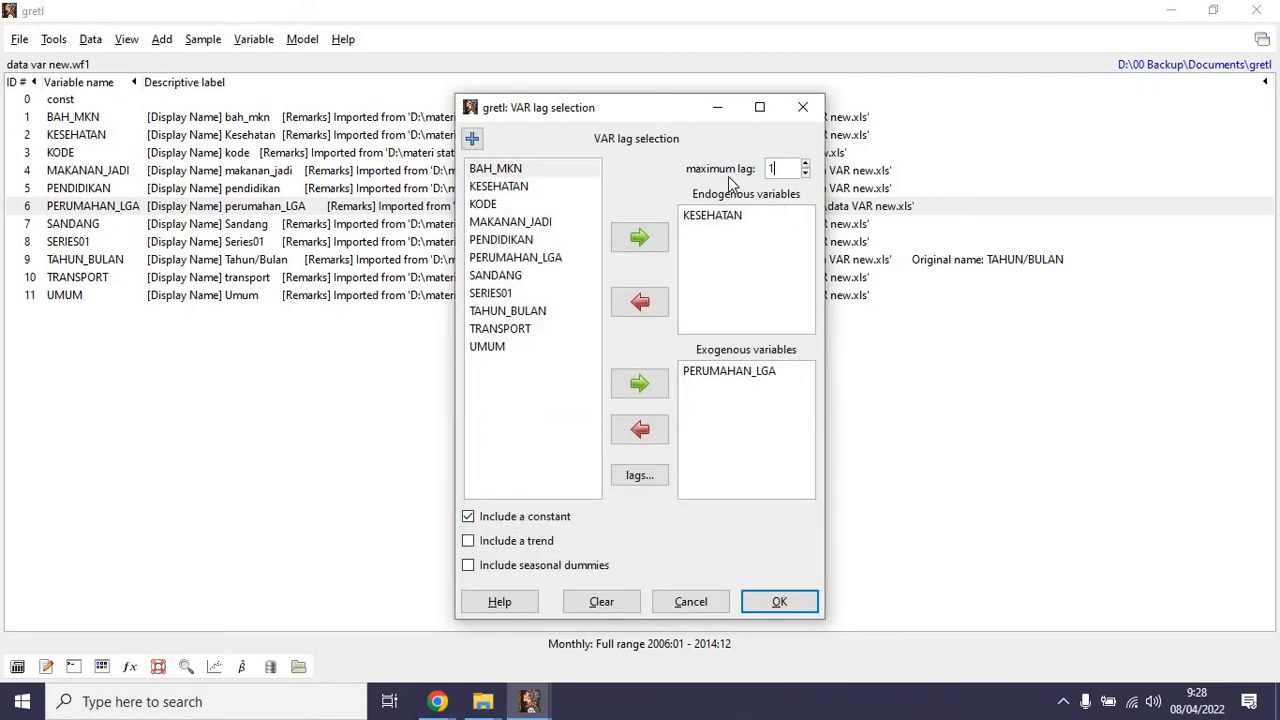
click(778, 601)
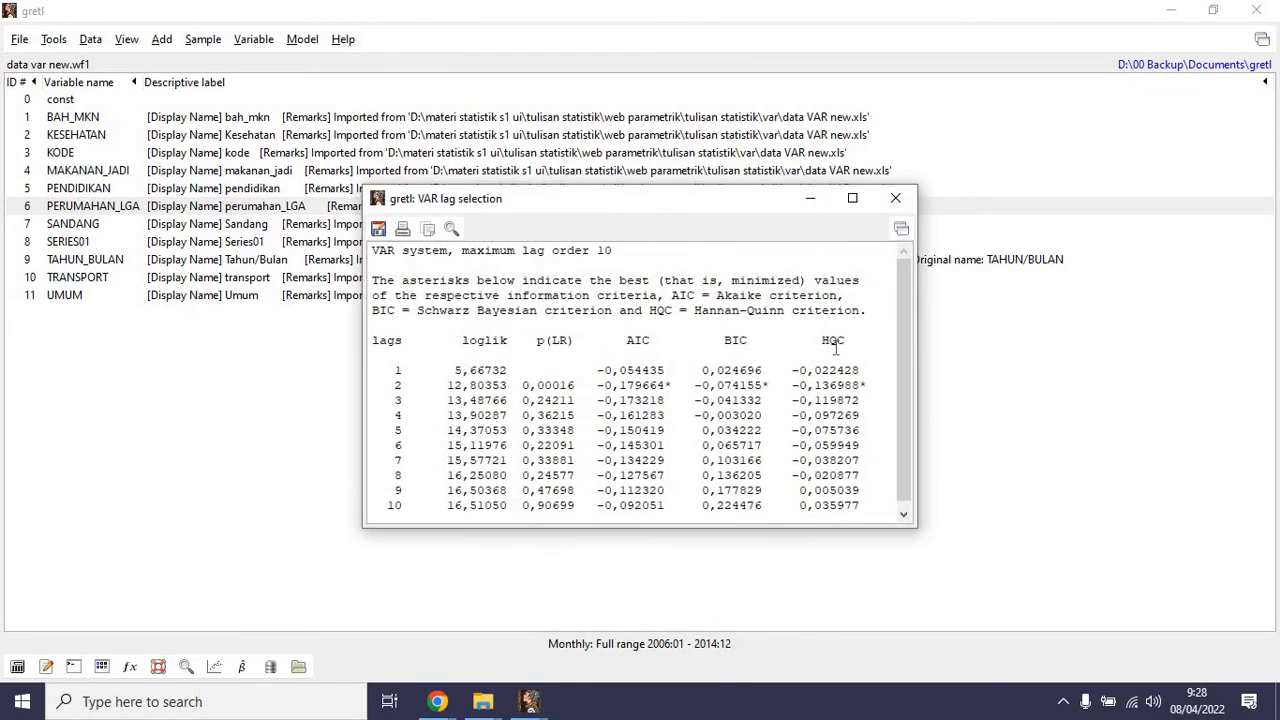
Compare the AIC, BIC and HQC values to find the best lag order and close the lag selection results.
scroll(902, 295, down, 1)
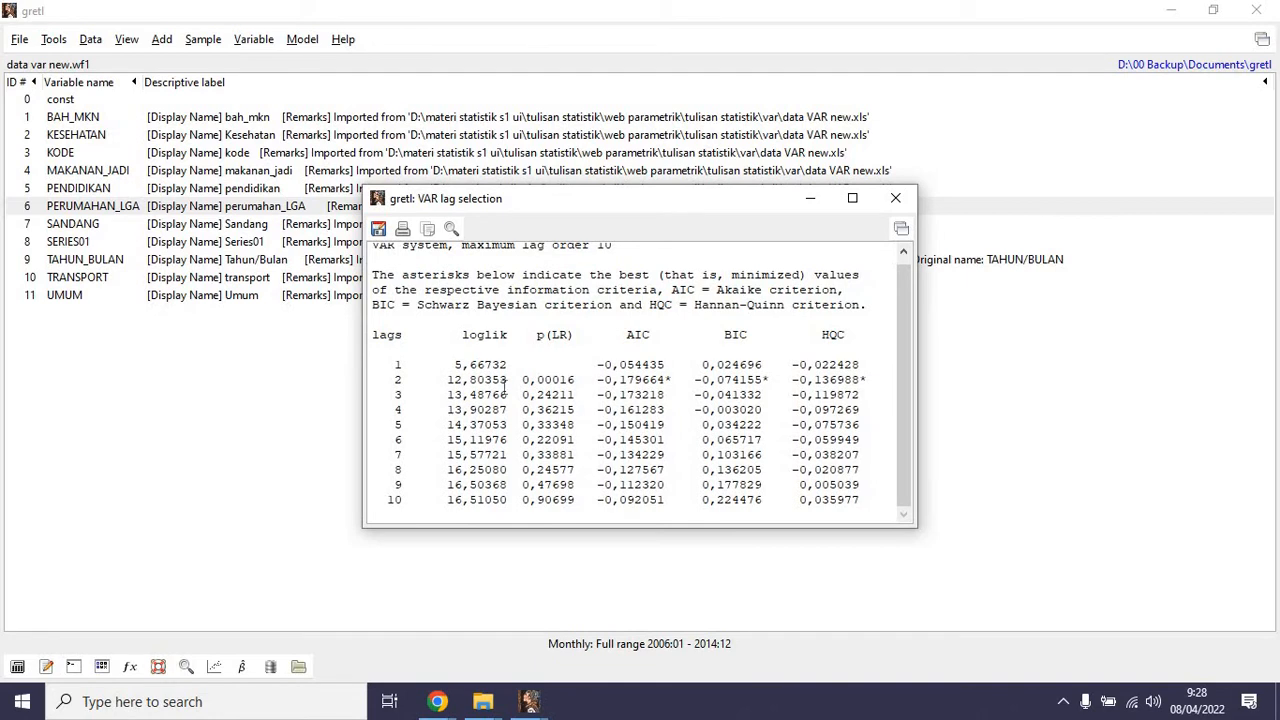
drag(447, 380, 916, 403)
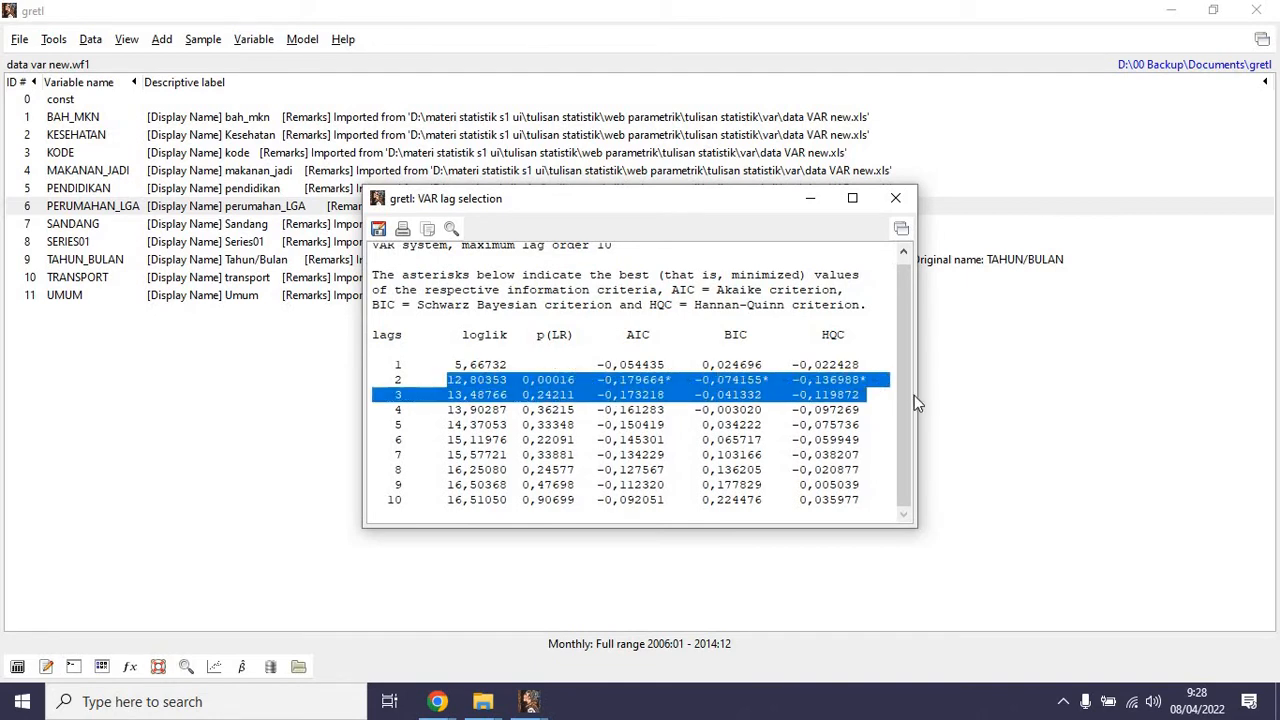
click(897, 204)
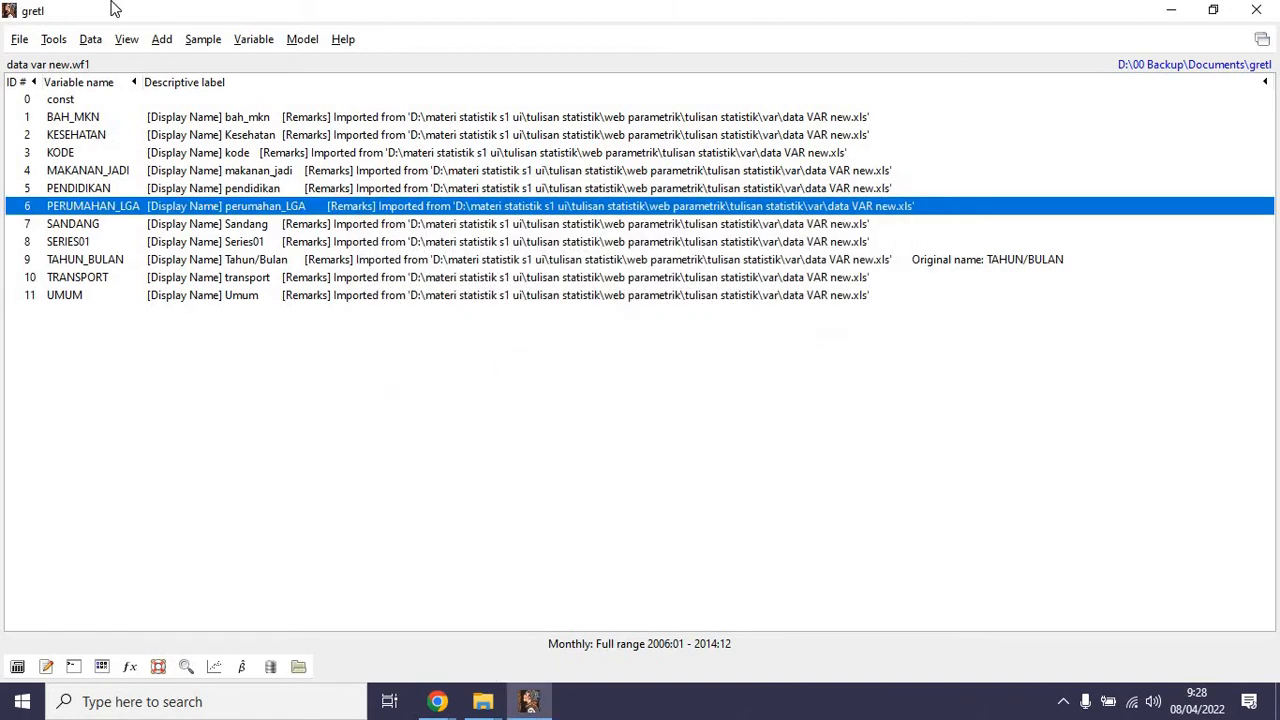
Estimate a vector autoregression of lag order 2 with KESEHATAN as endogenous and PERUMAHAN_LGA as exogenous variable.
click(302, 41)
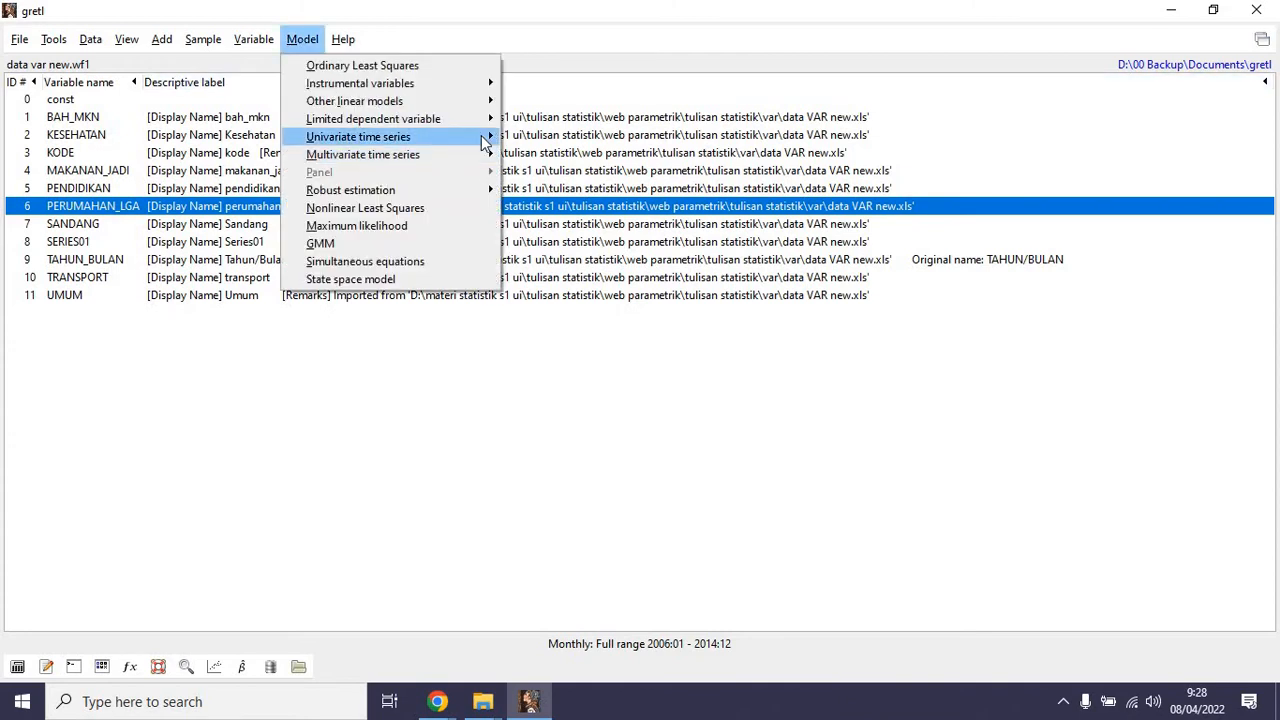
mouse_move(484, 158)
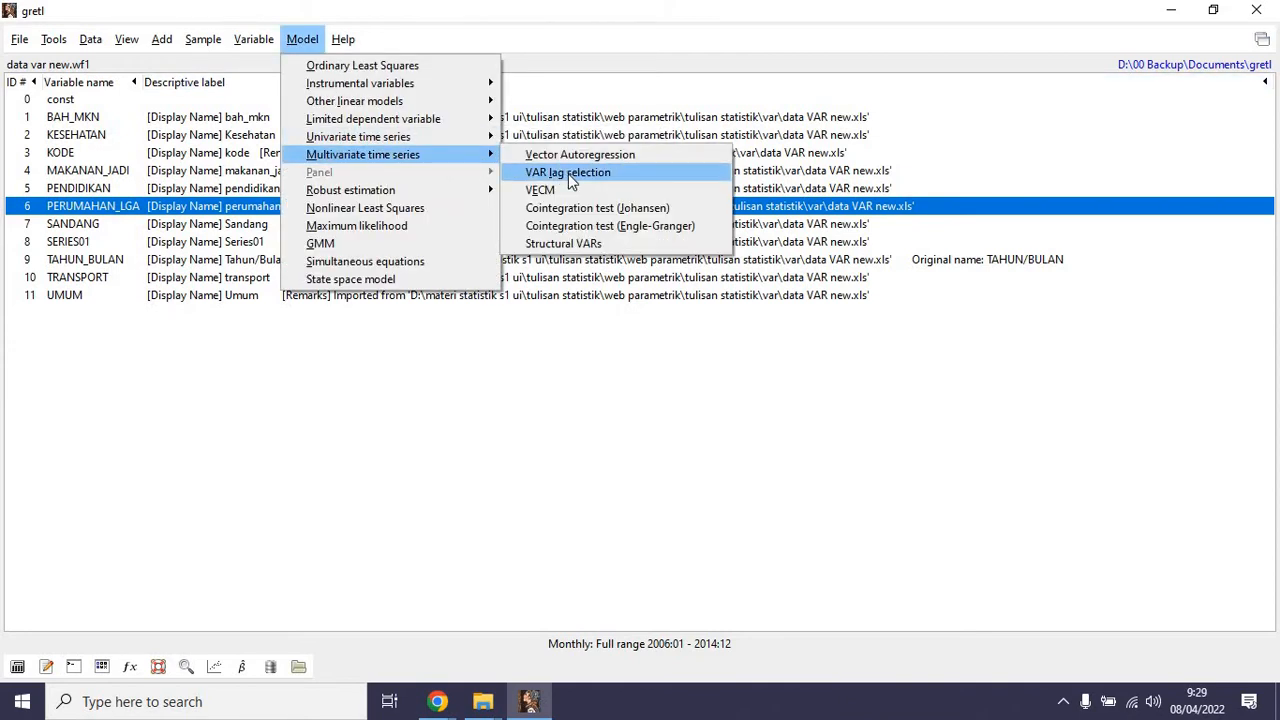
click(580, 155)
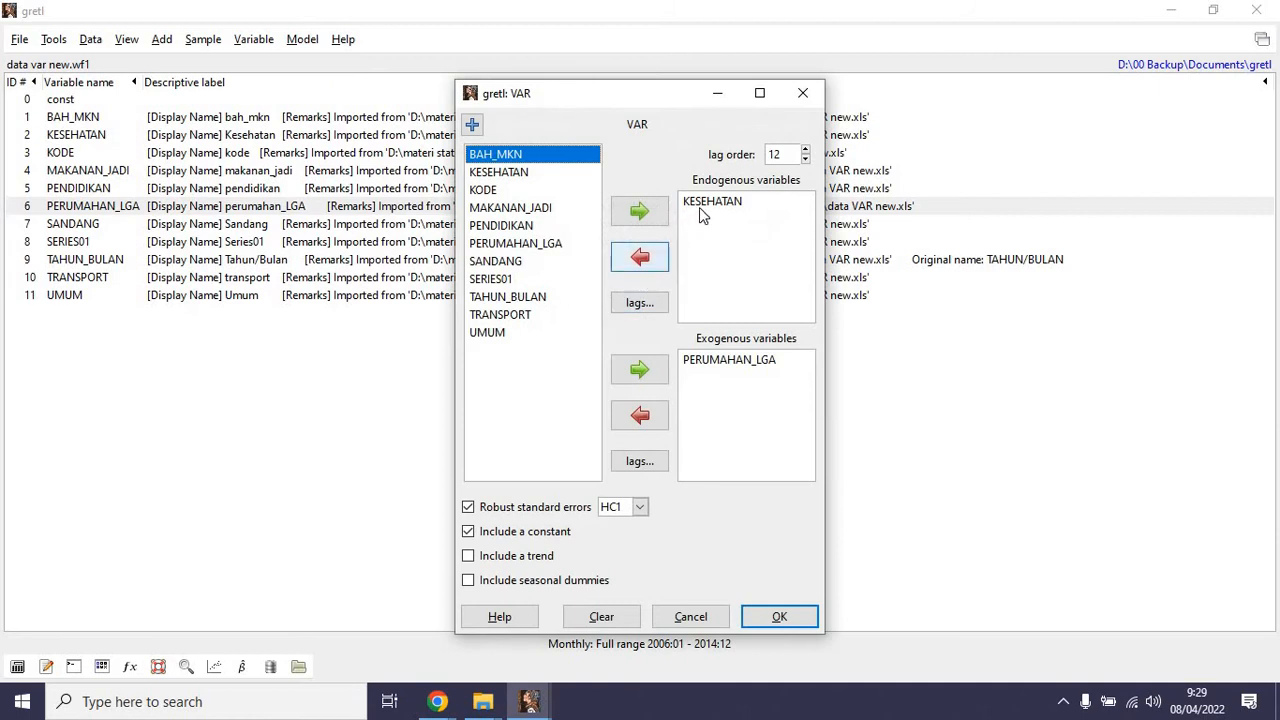
double_click(775, 155)
text(2)
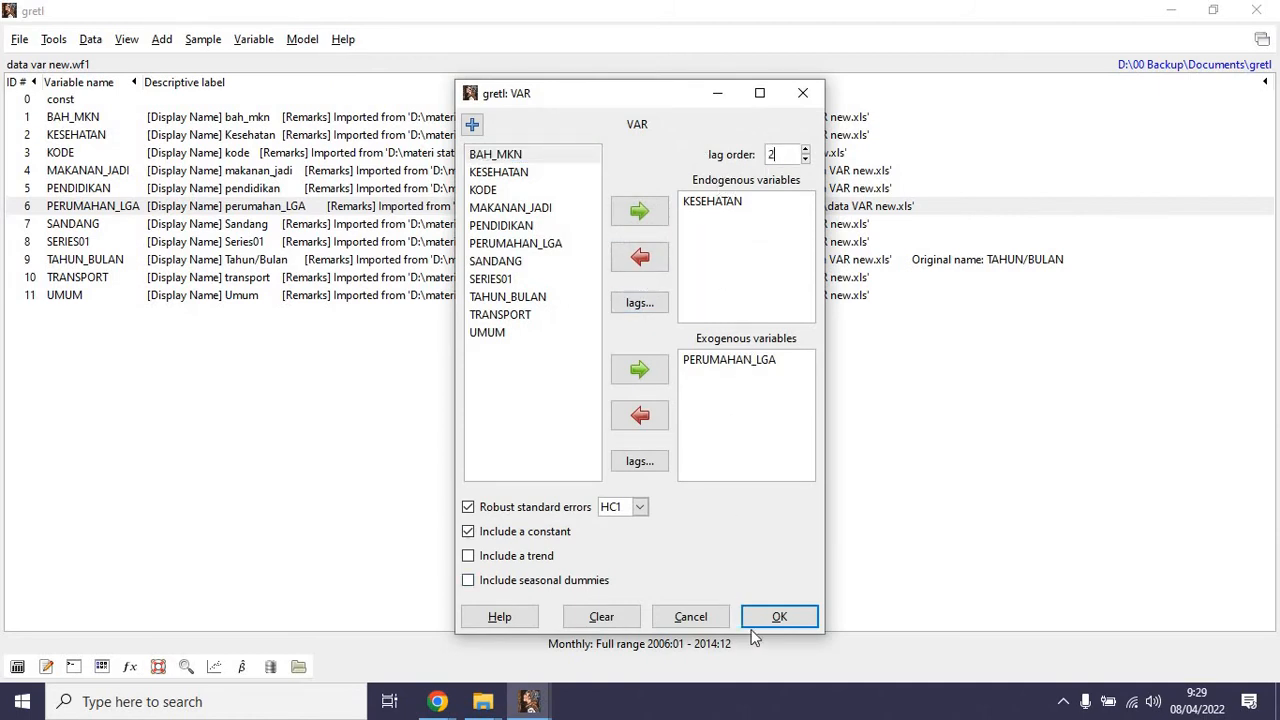
click(777, 616)
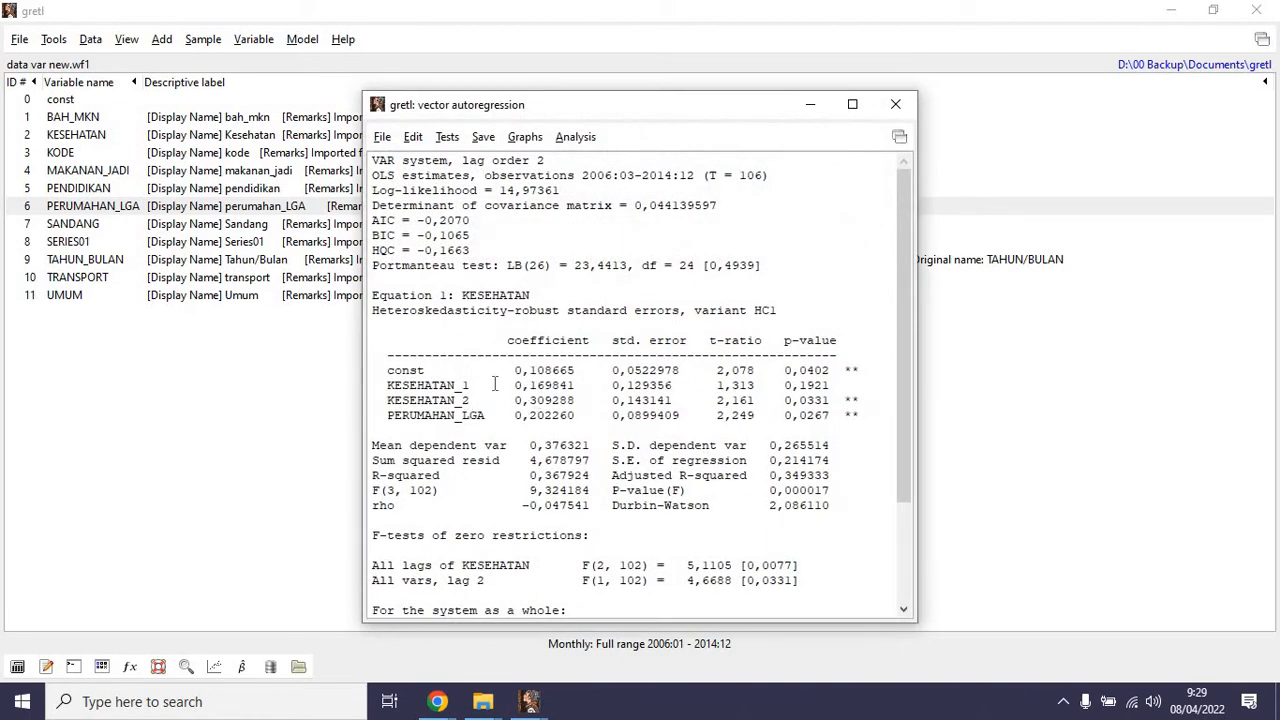
Examine the lag-2 VAR output for the KESEHATAN equation, including its lag terms, PERUMAHAN_LGA and the system-wide tests.
drag(526, 287, 469, 295)
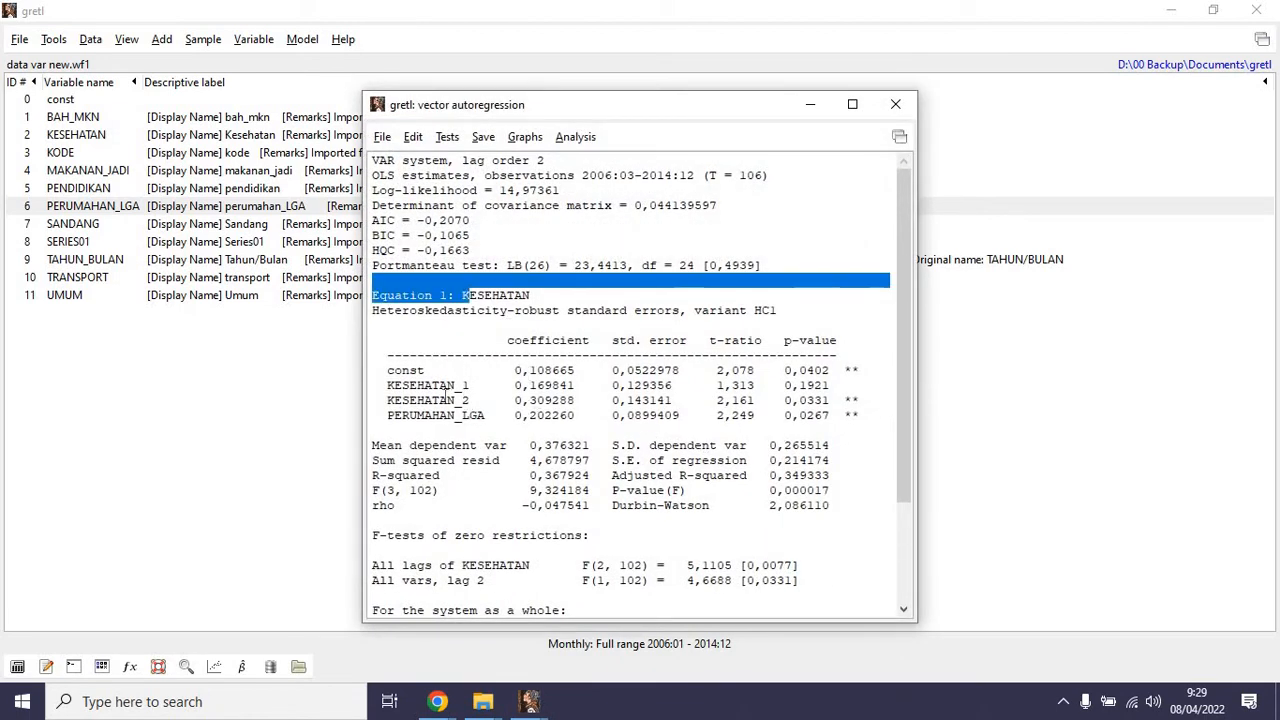
drag(394, 400, 481, 415)
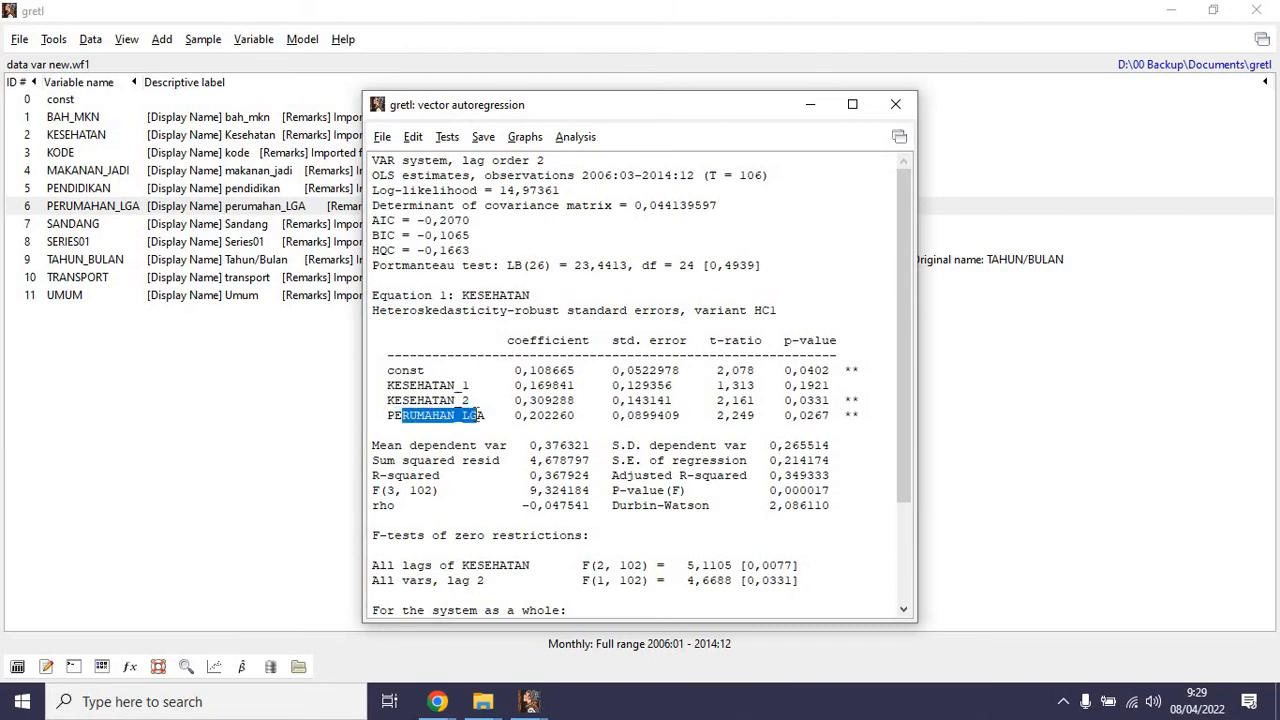
scroll(473, 540, down, 3)
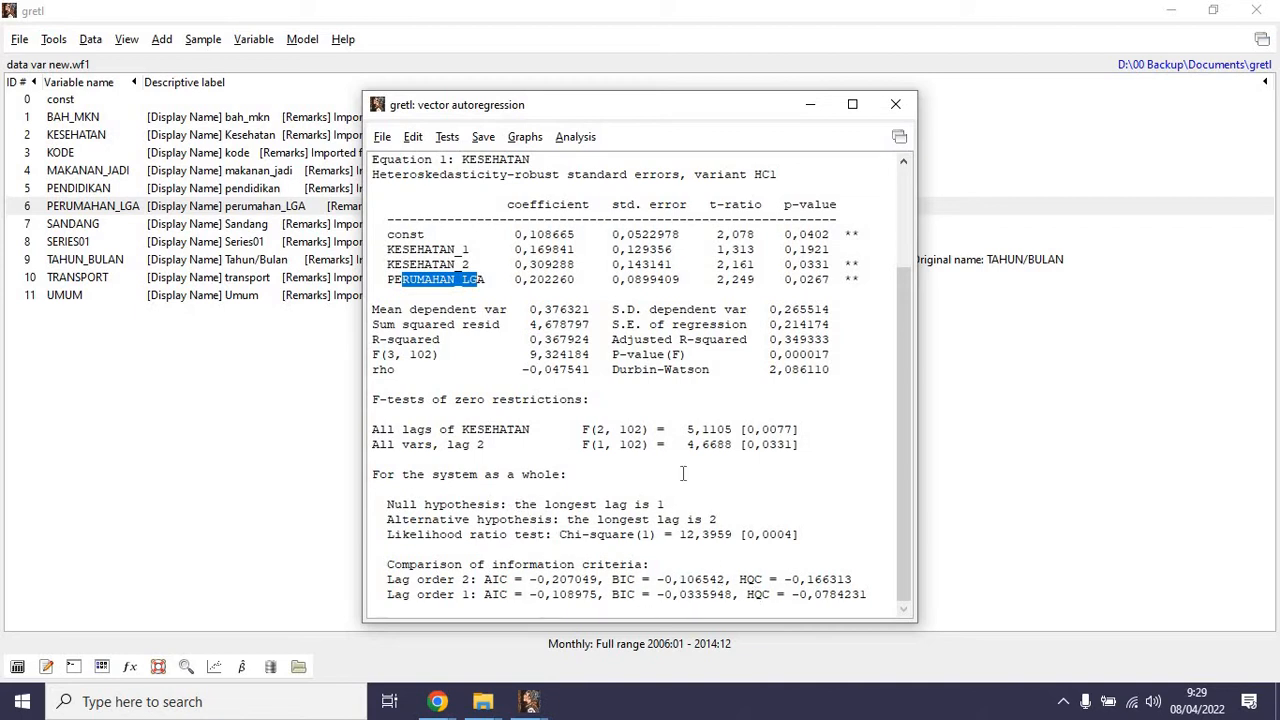
Compute the VAR model's impulse responses over a 10-period forecast horizon, review the KESEHATAN responses and close the results.
click(526, 137)
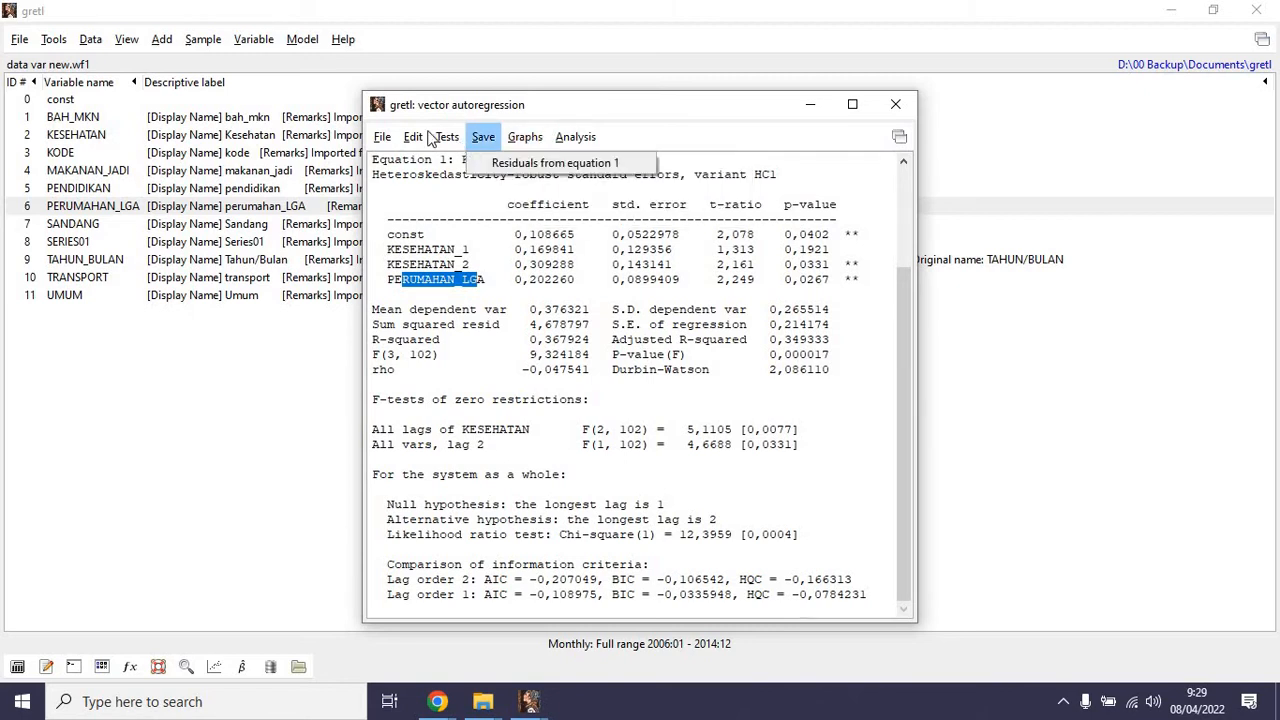
mouse_move(446, 137)
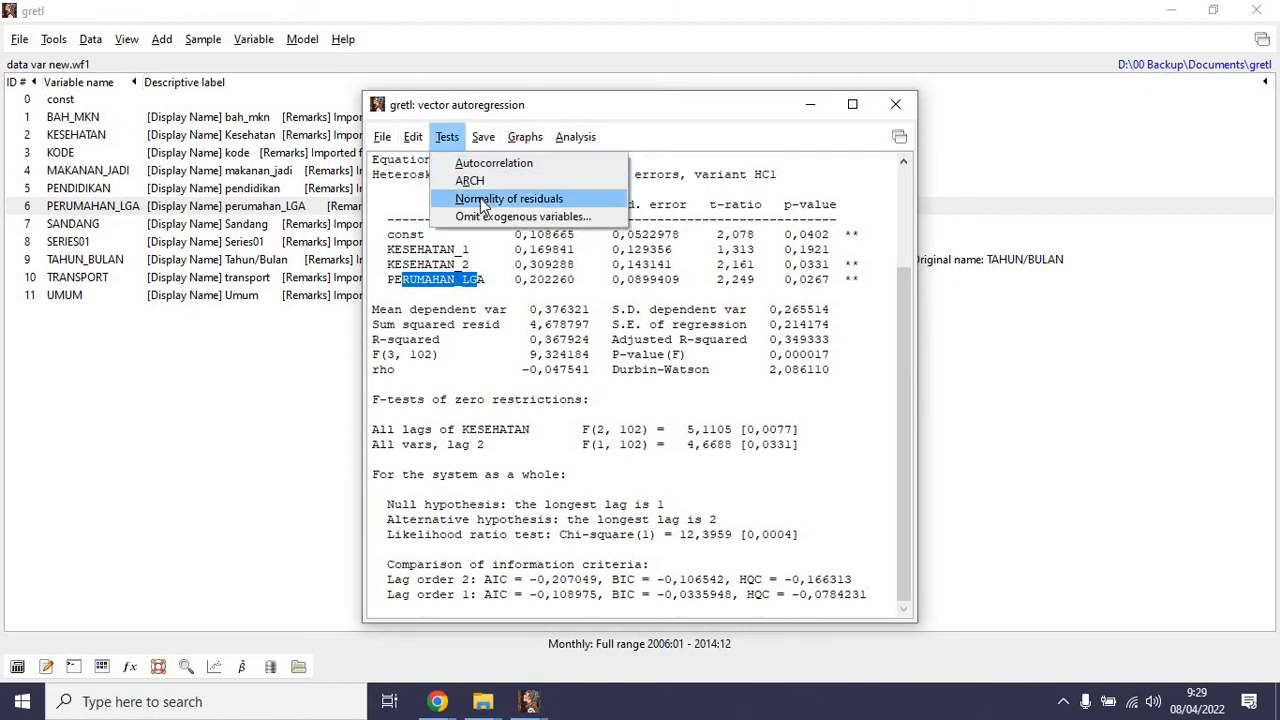
mouse_move(588, 140)
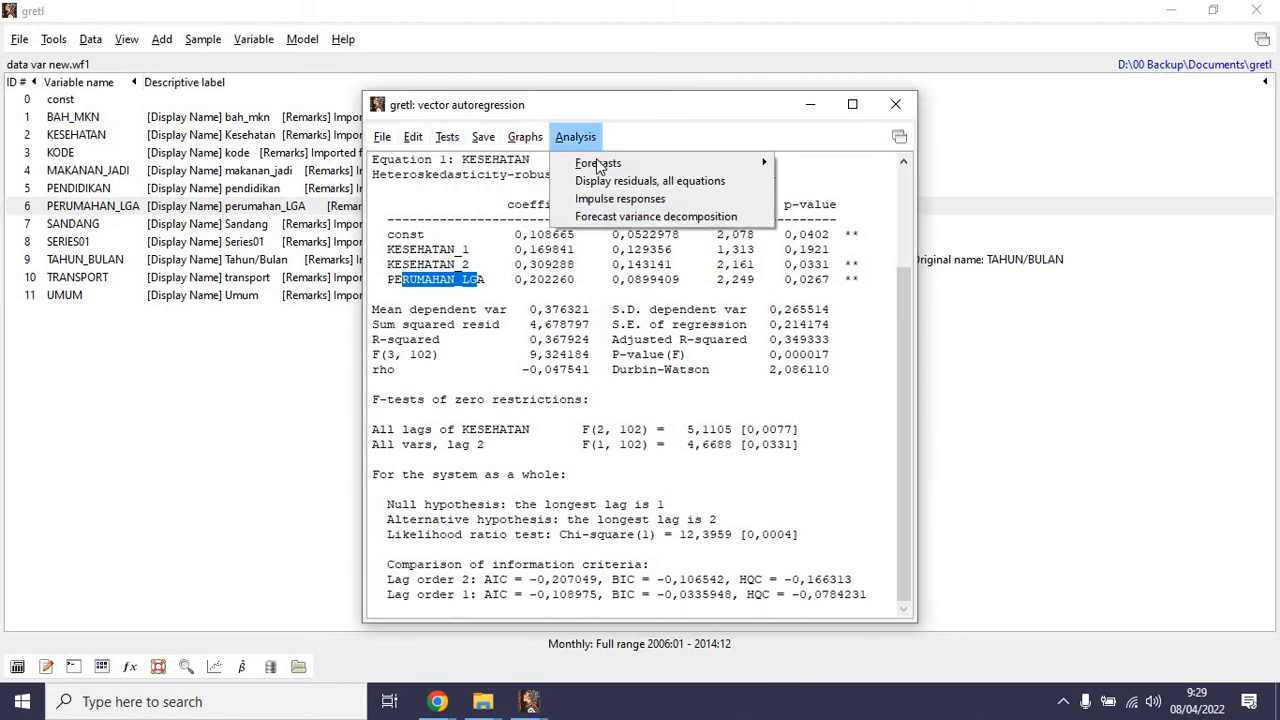
mouse_move(599, 167)
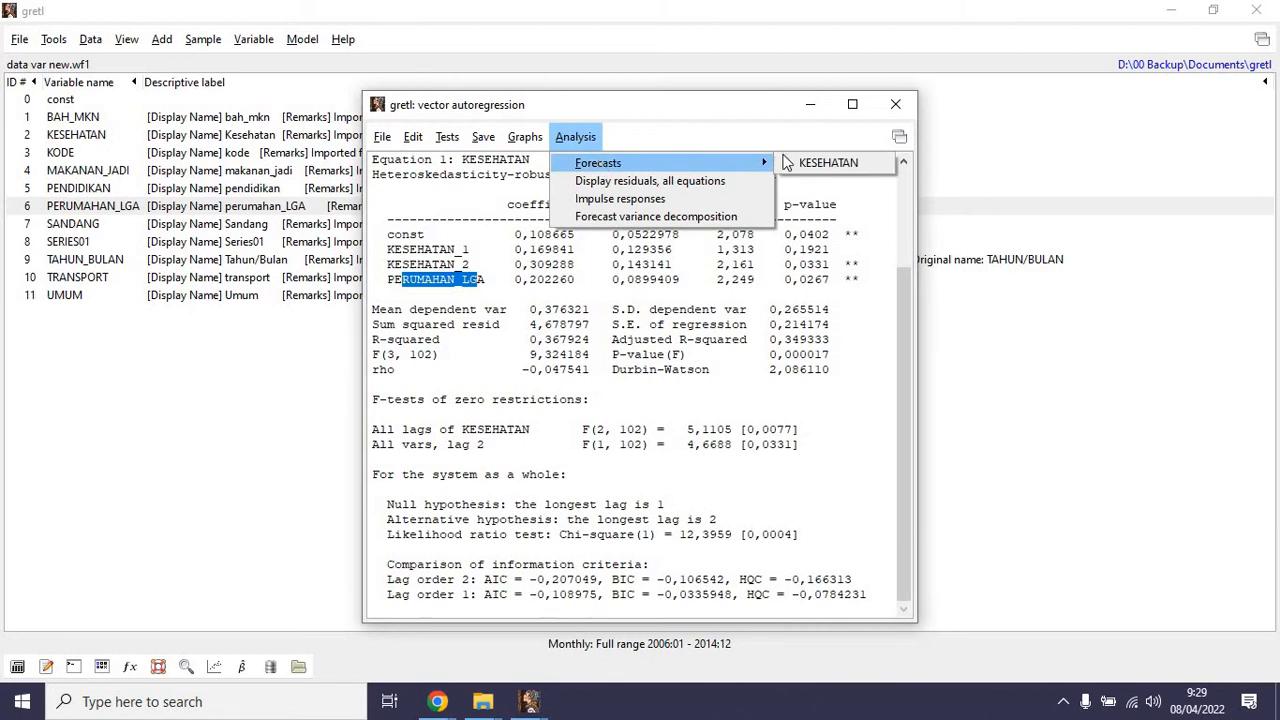
click(610, 198)
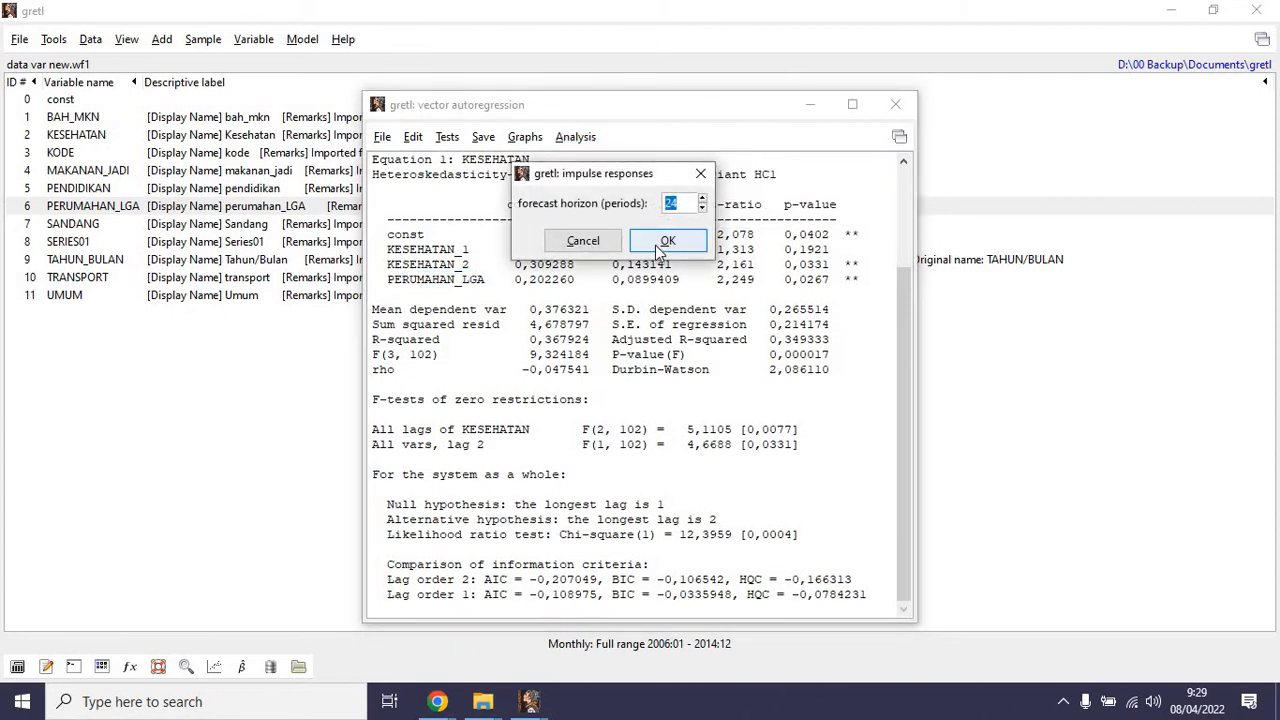
text(10)
click(656, 245)
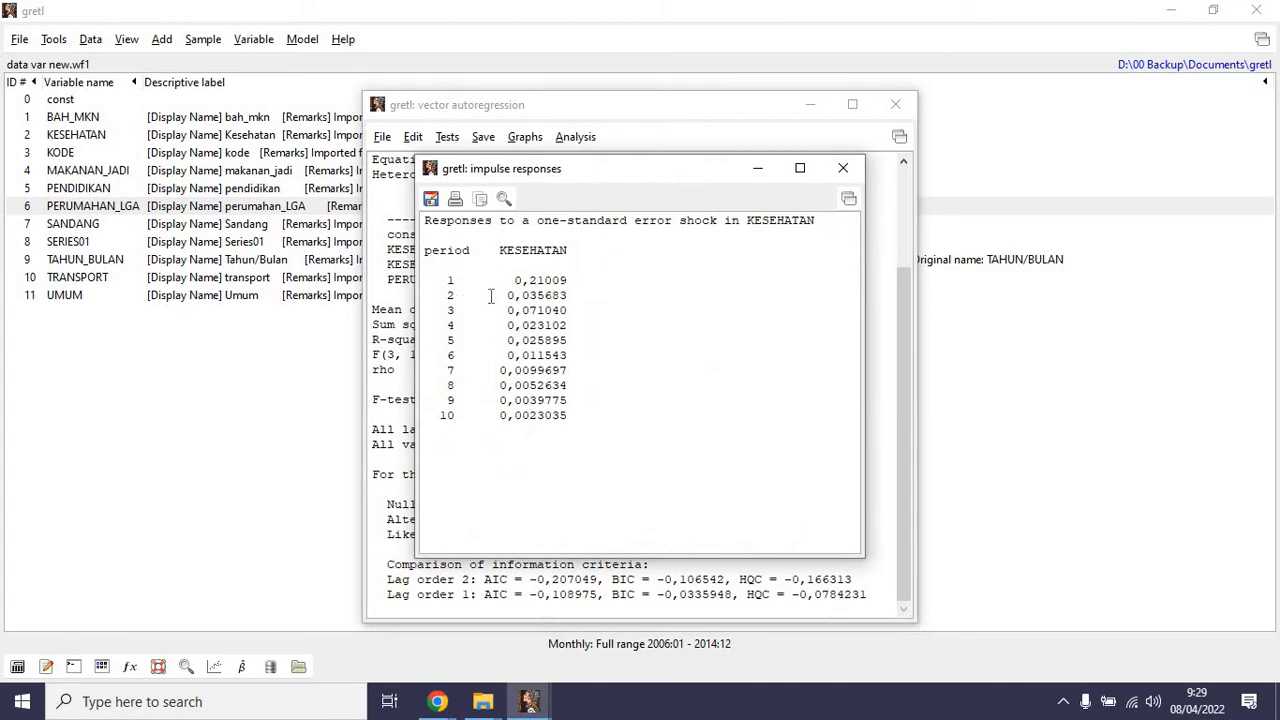
drag(501, 253, 570, 252)
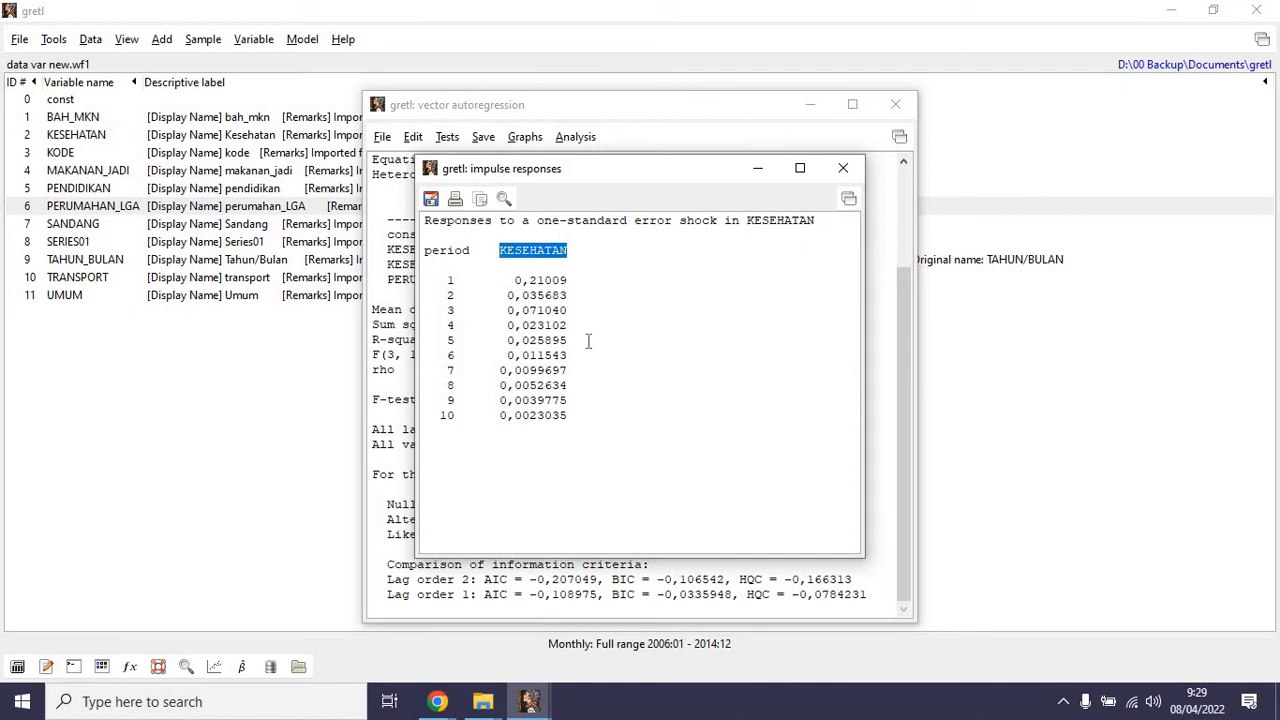
drag(519, 284, 563, 420)
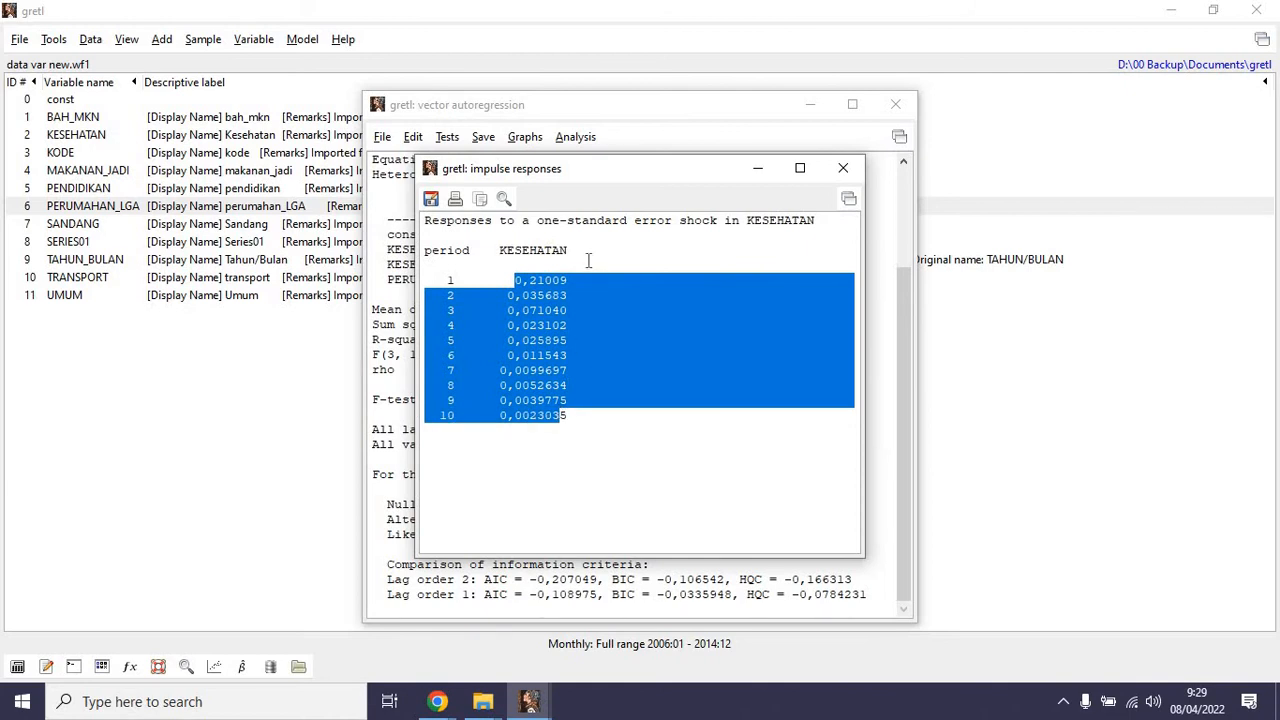
click(843, 168)
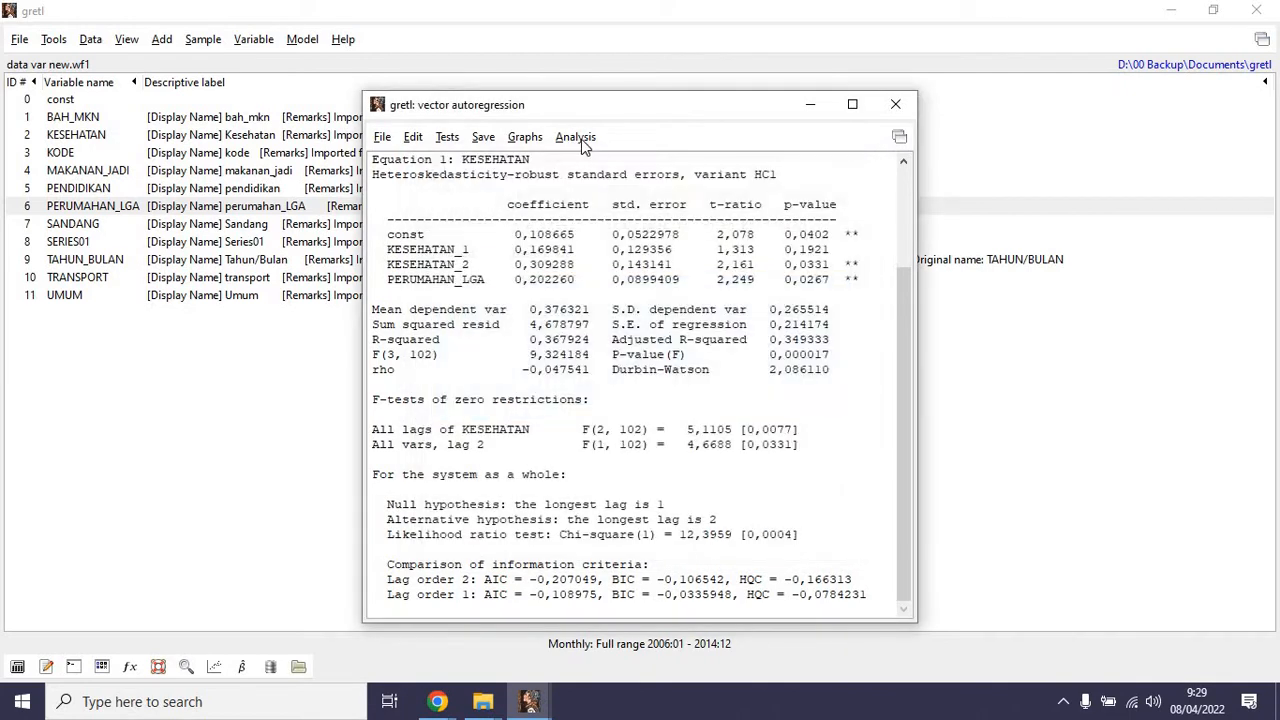
Compute the forecast variance decomposition over 10 periods, review the KESEHATAN shares and close the results.
click(578, 137)
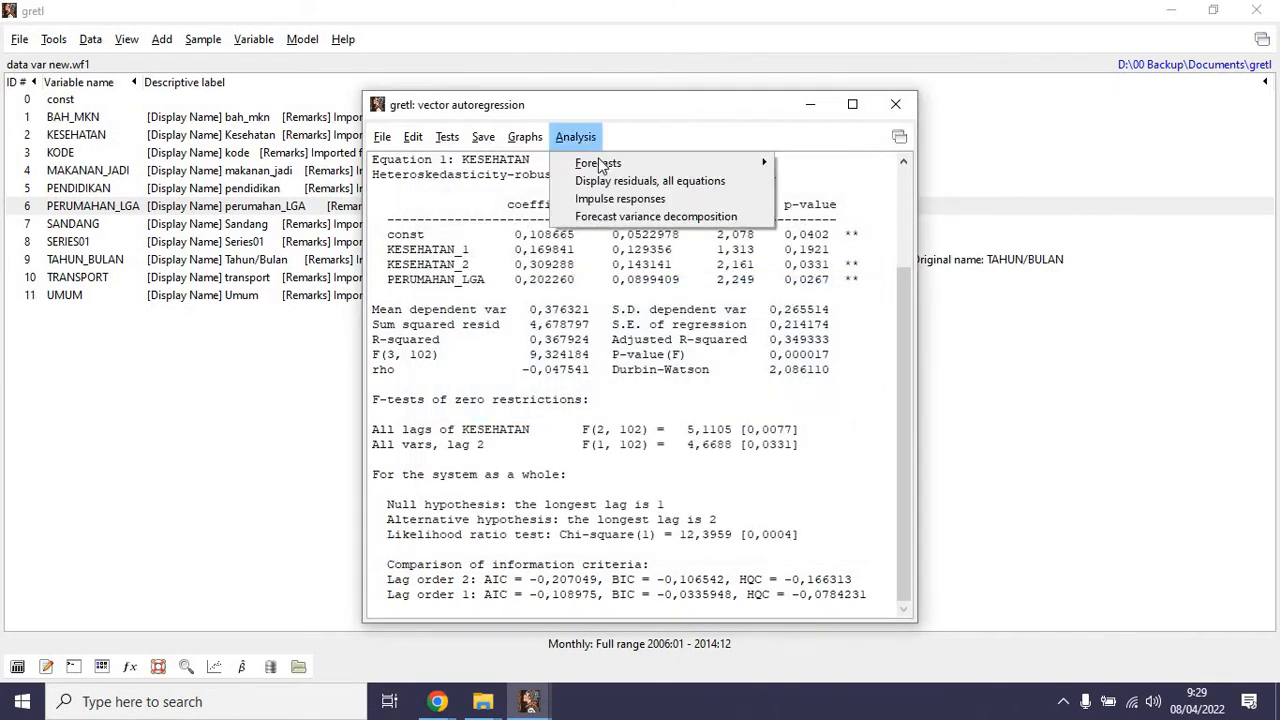
click(645, 217)
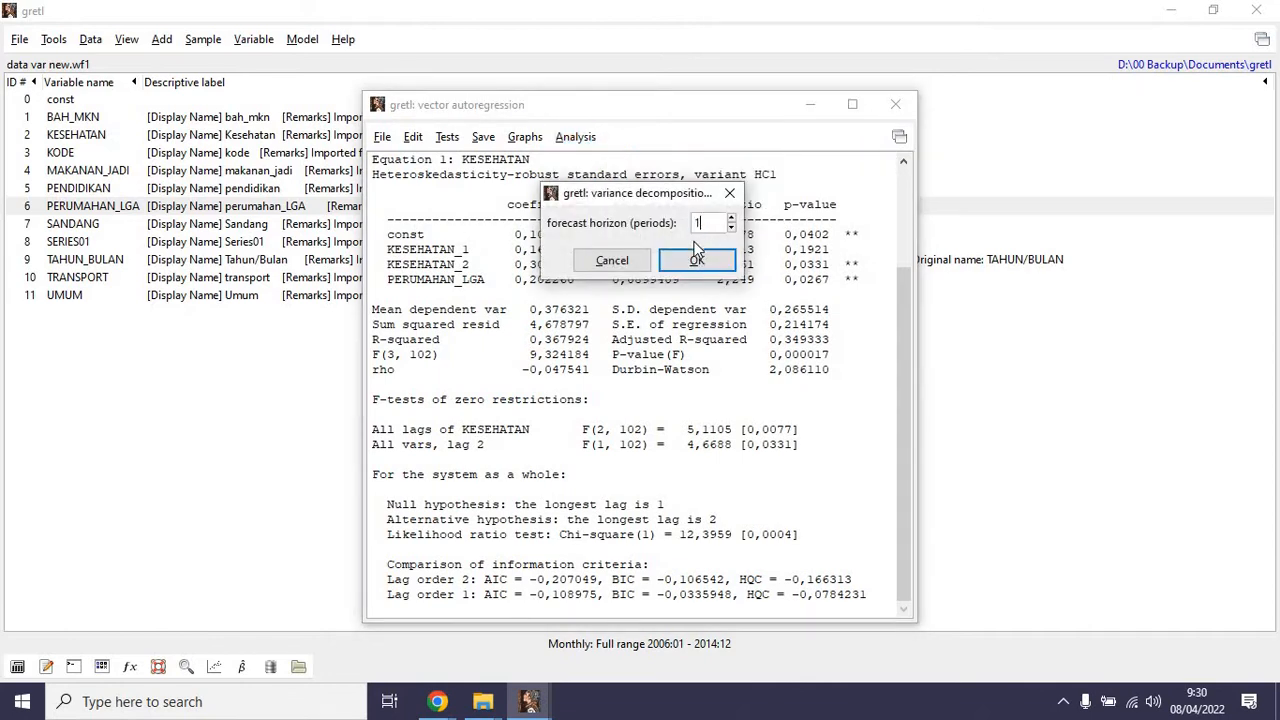
click(697, 256)
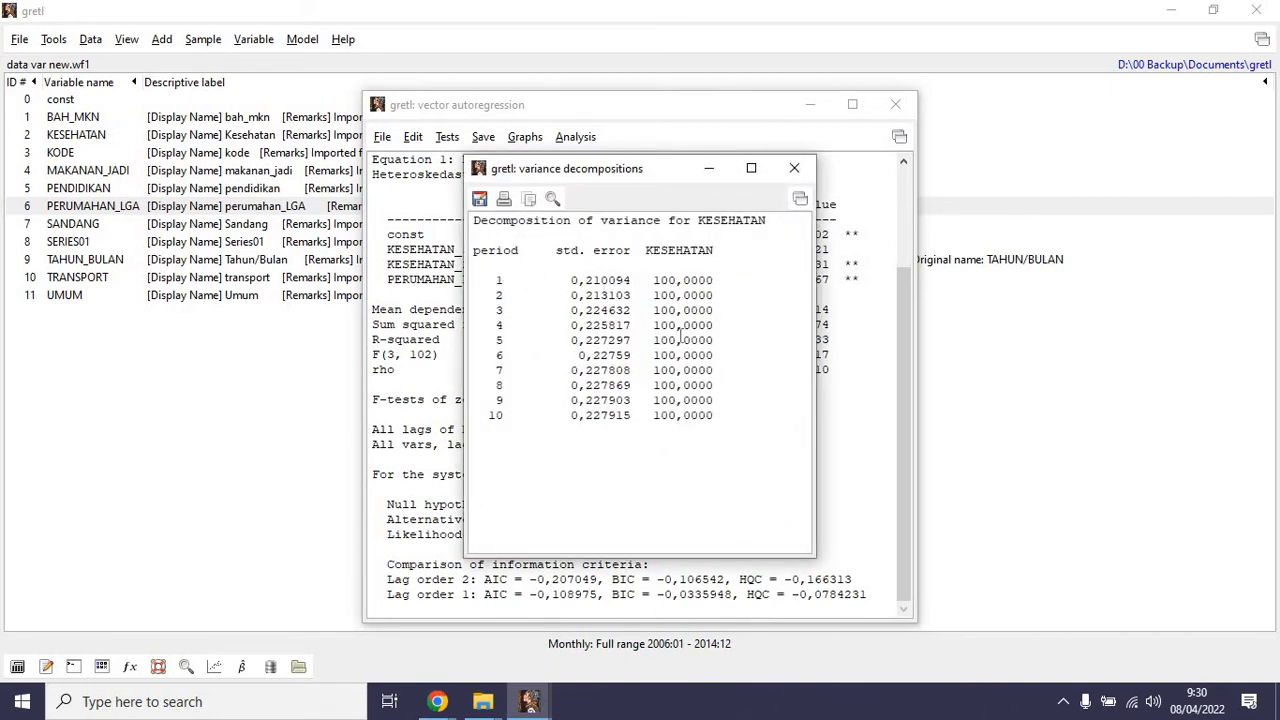
drag(653, 280, 710, 415)
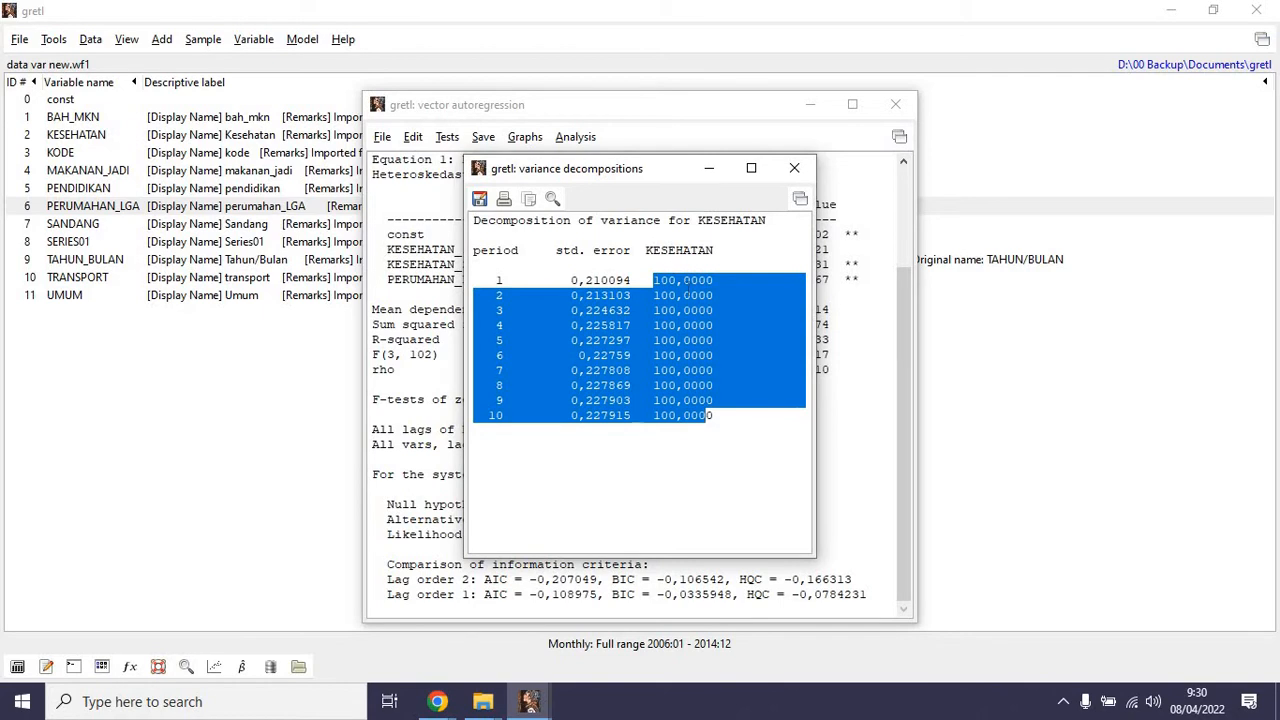
click(795, 169)
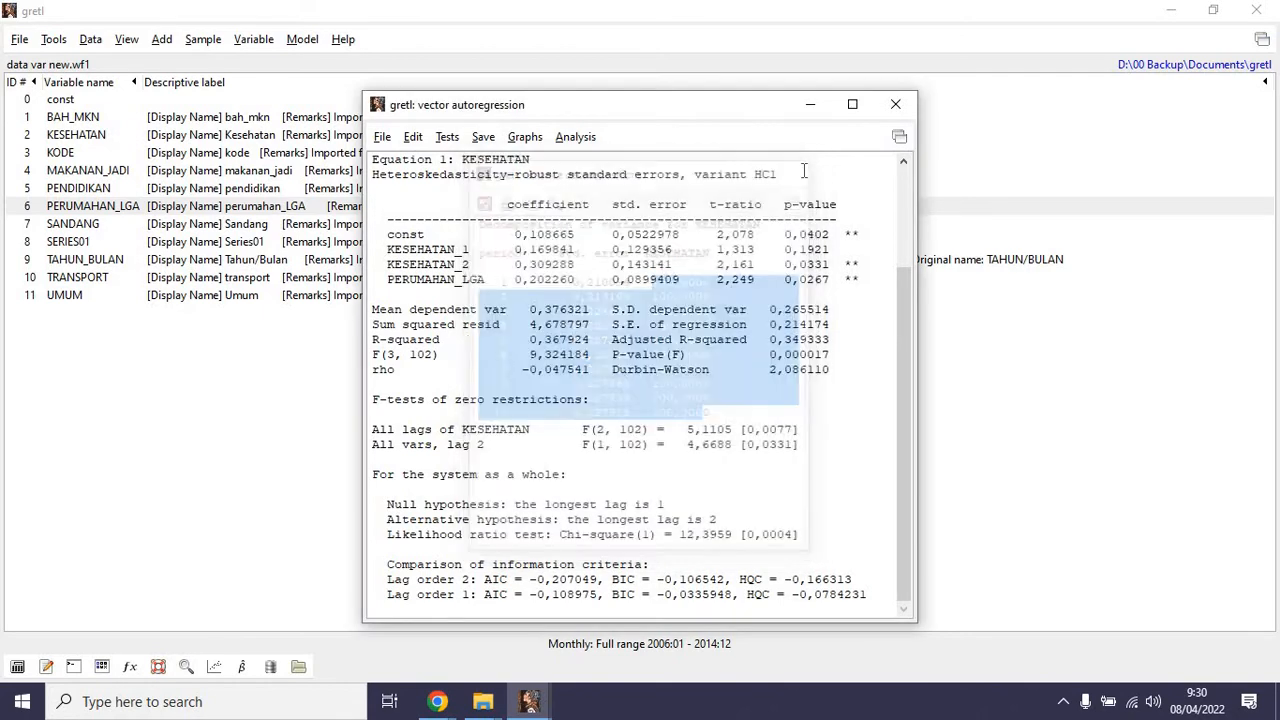
click(413, 137)
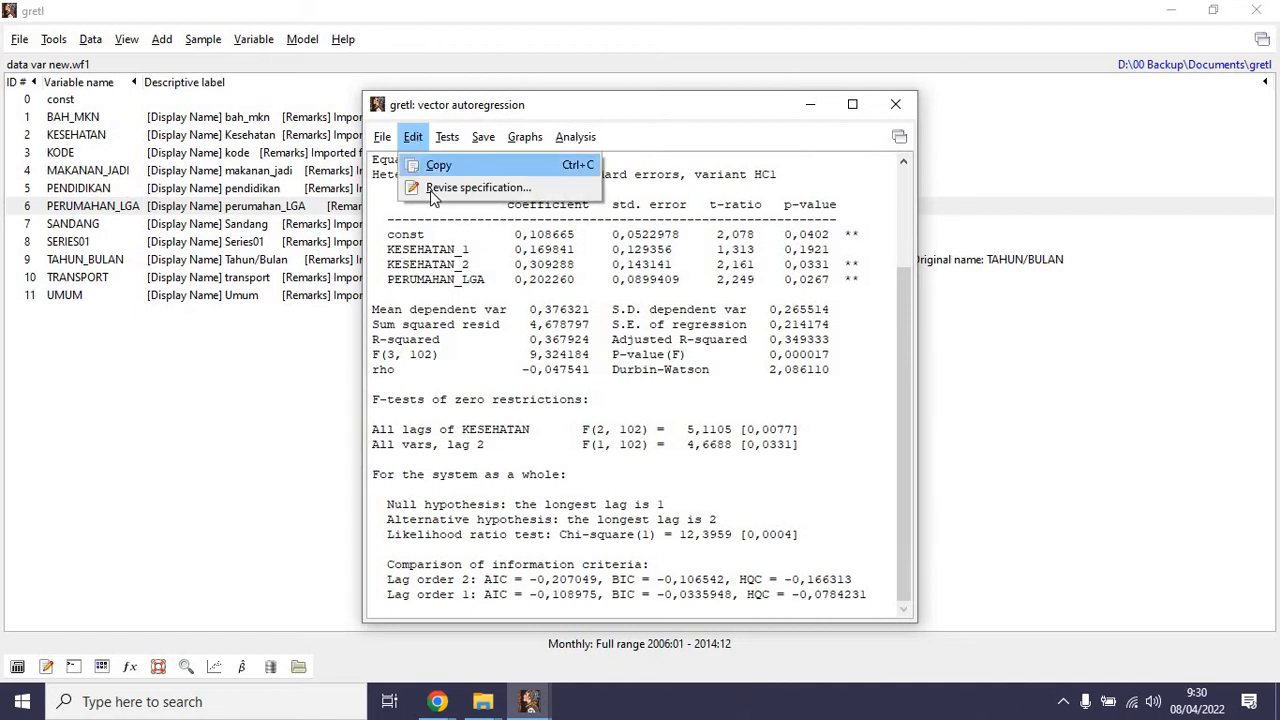
click(432, 190)
click(693, 207)
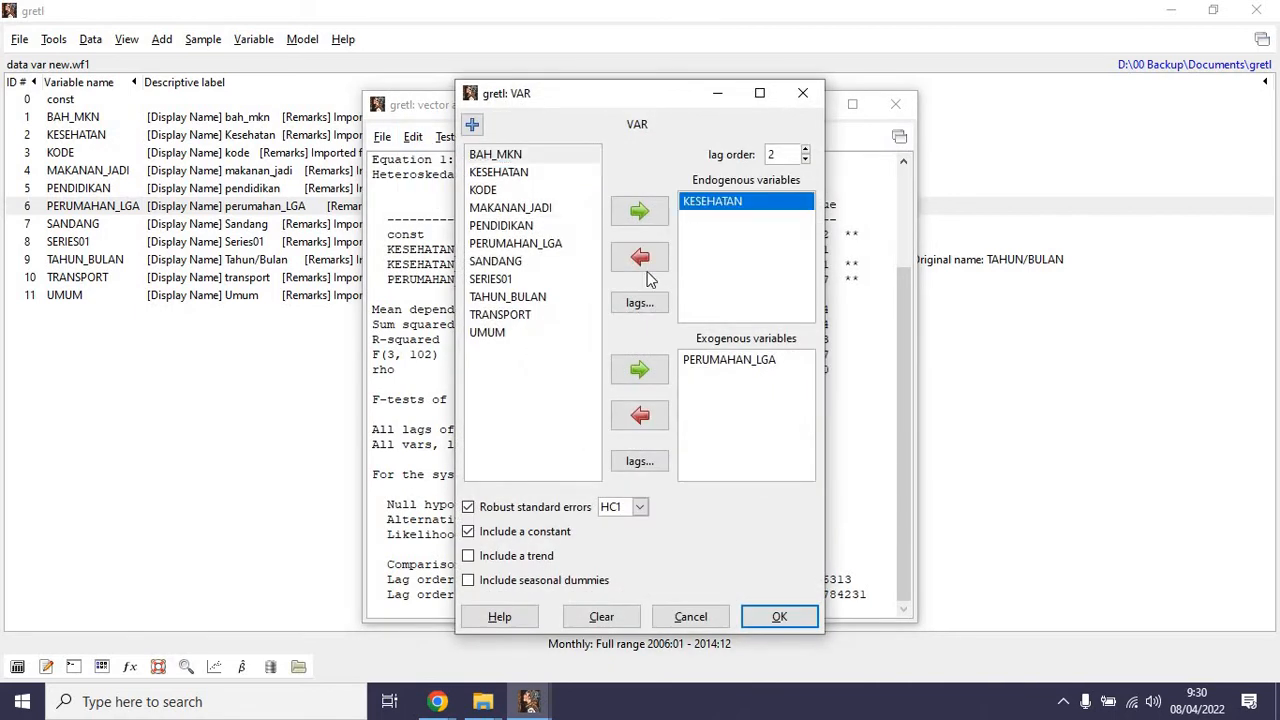
click(640, 257)
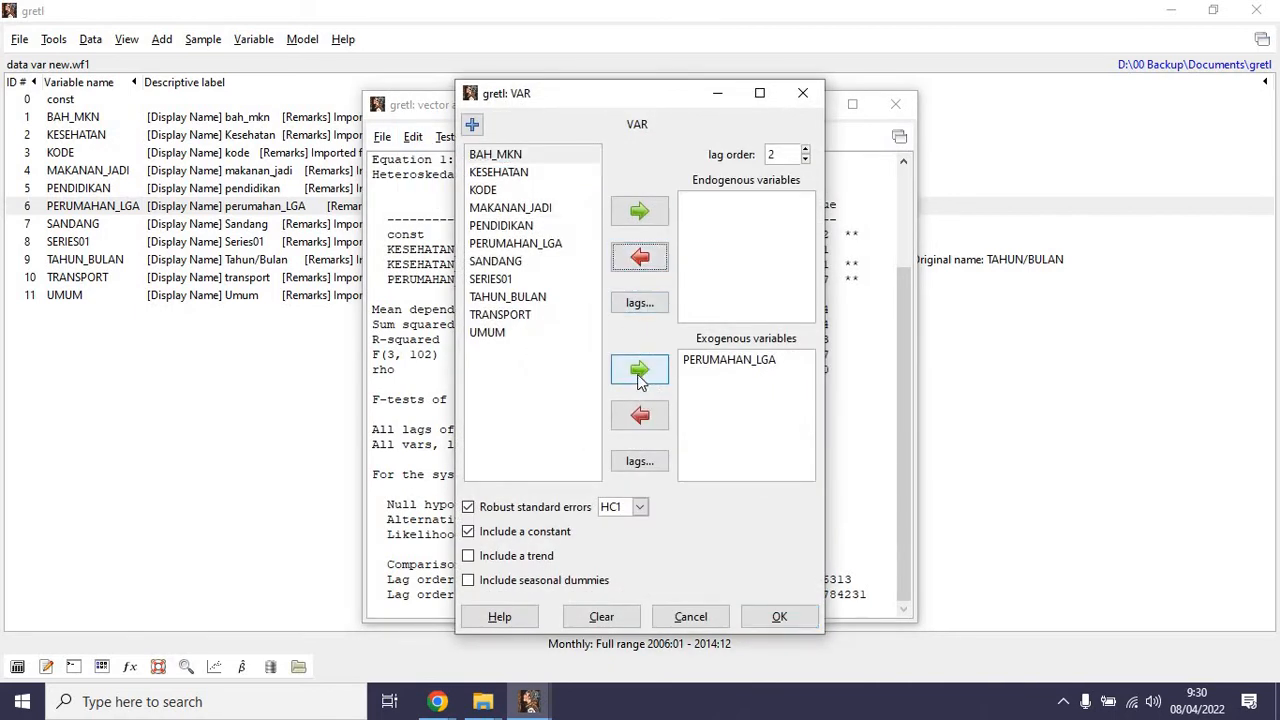
click(641, 375)
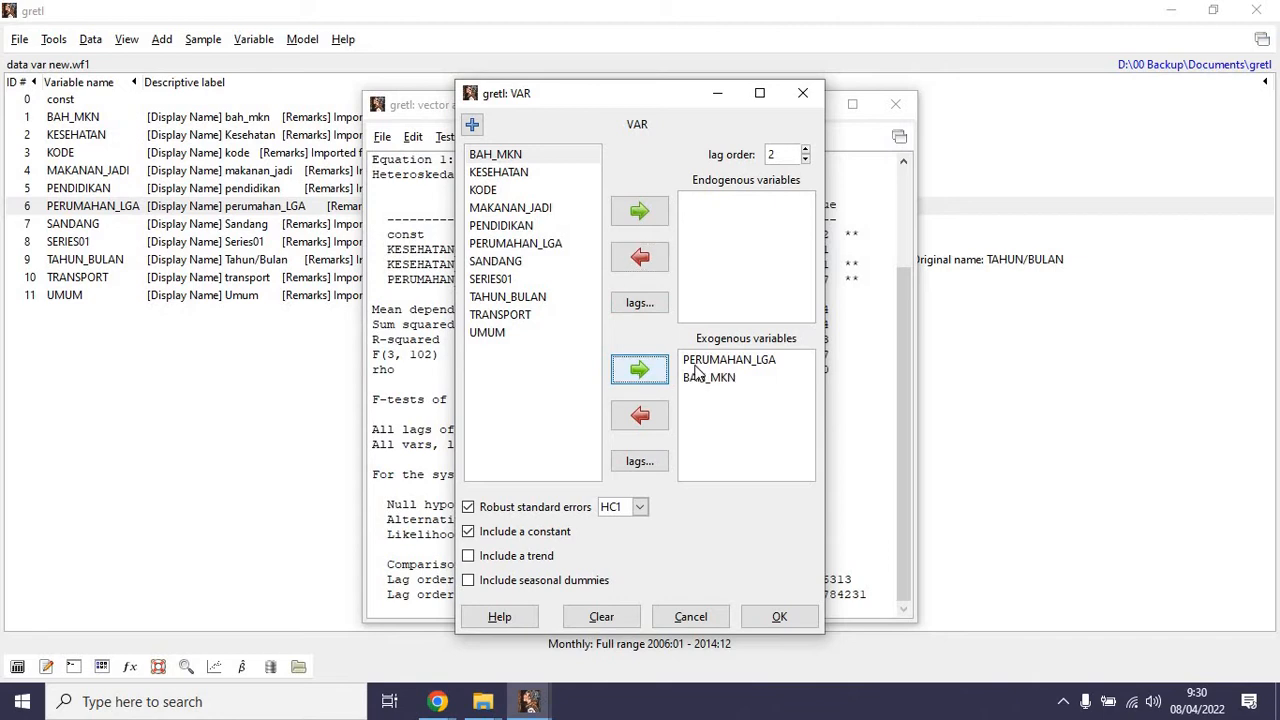
click(640, 415)
click(640, 211)
click(754, 619)
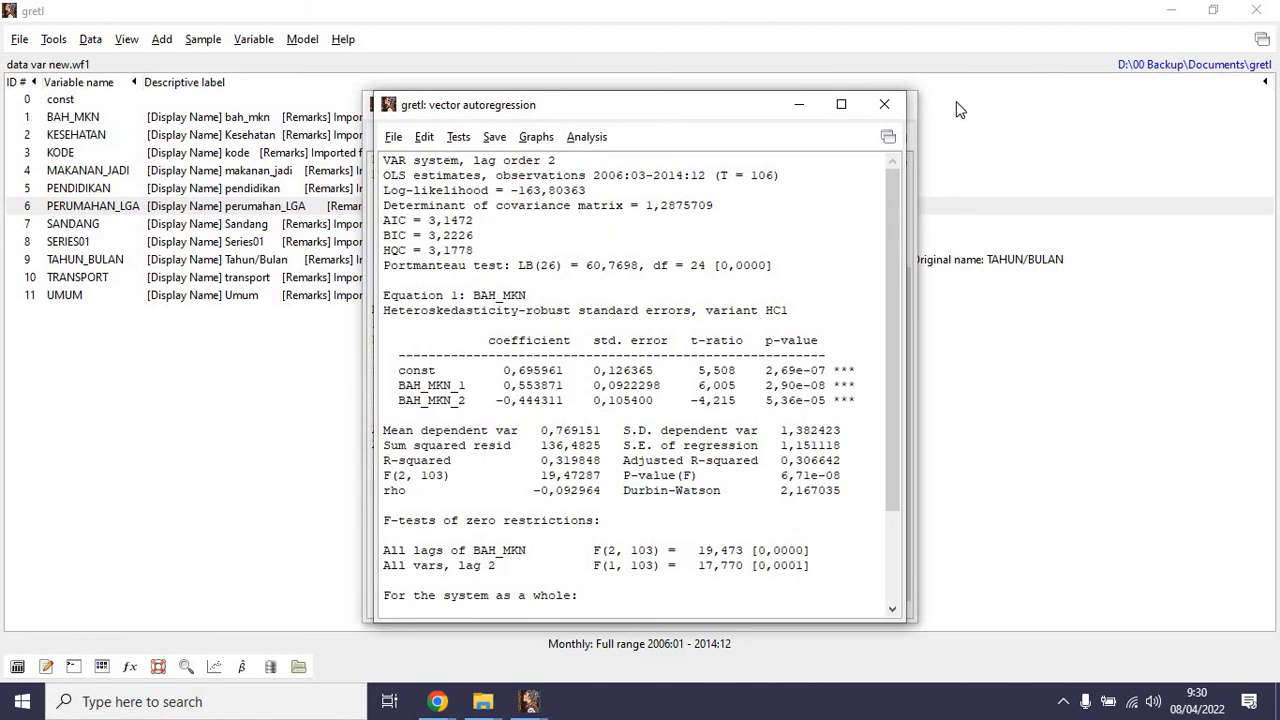
click(885, 105)
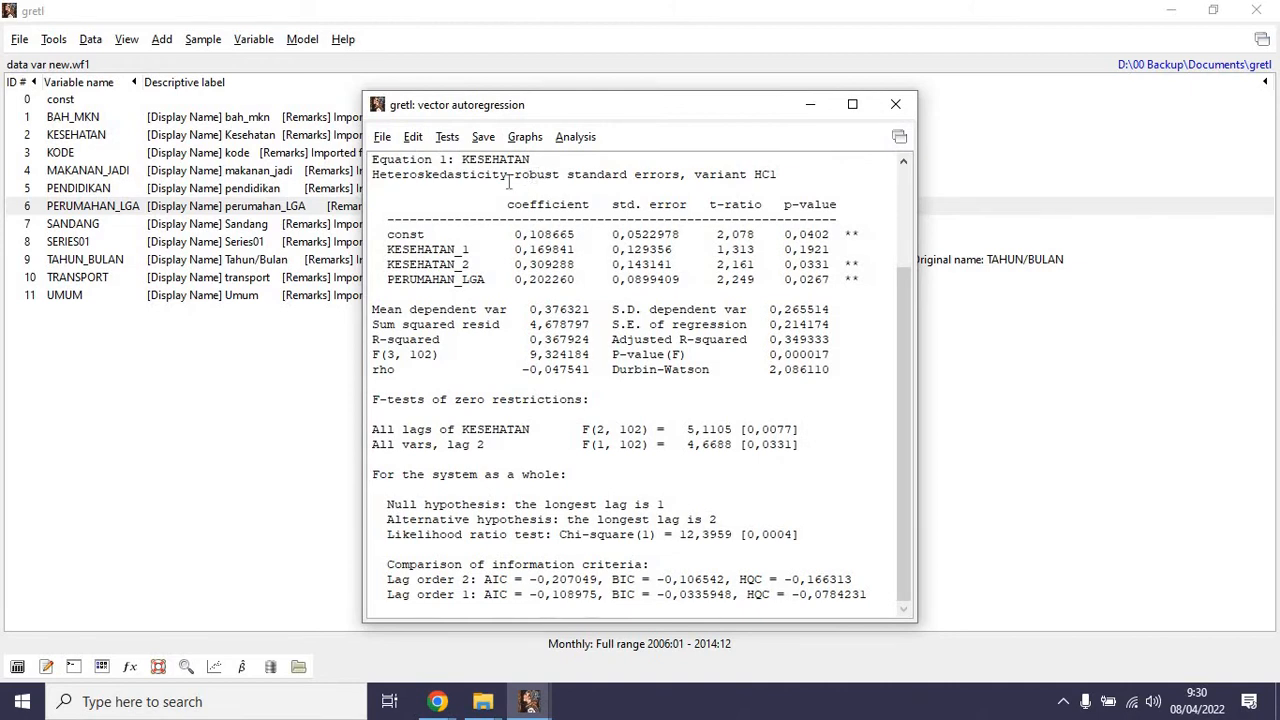
Revise the KESEHATAN VAR specification by removing PERUMAHAN_LGA from the exogenous variables, keeping only KESEHATAN as endogenous.
click(447, 137)
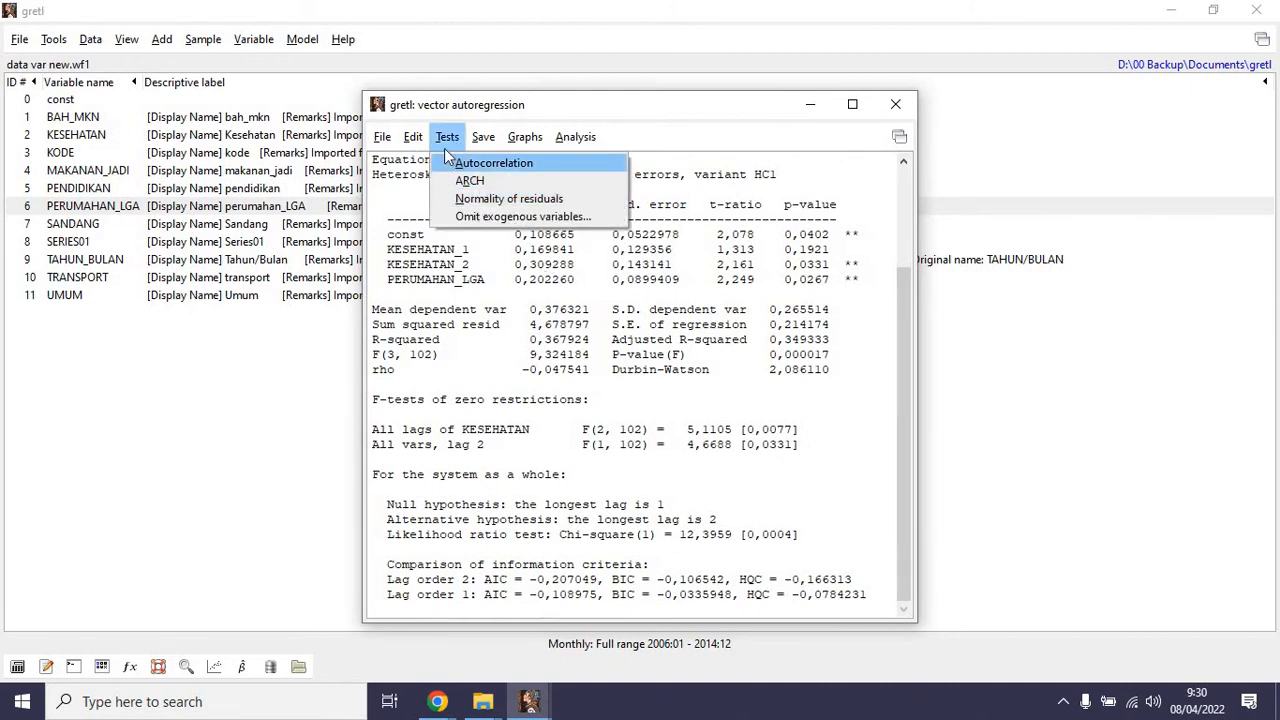
click(441, 186)
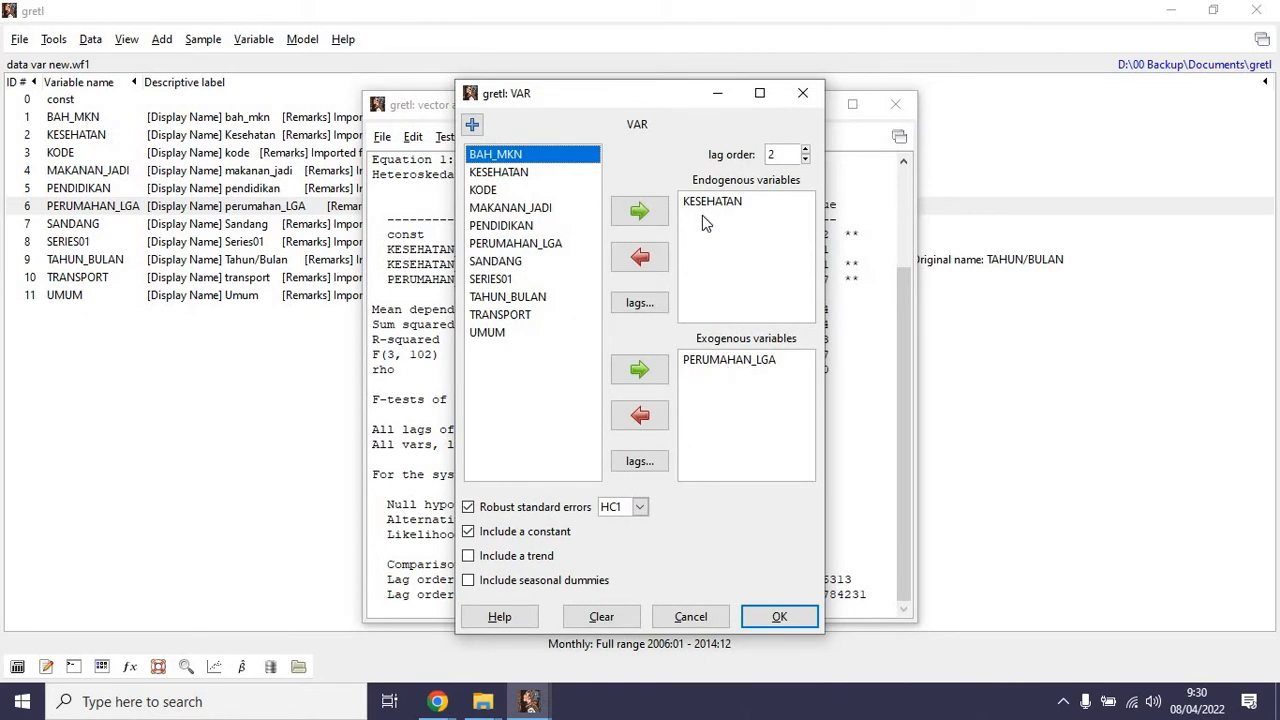
click(717, 366)
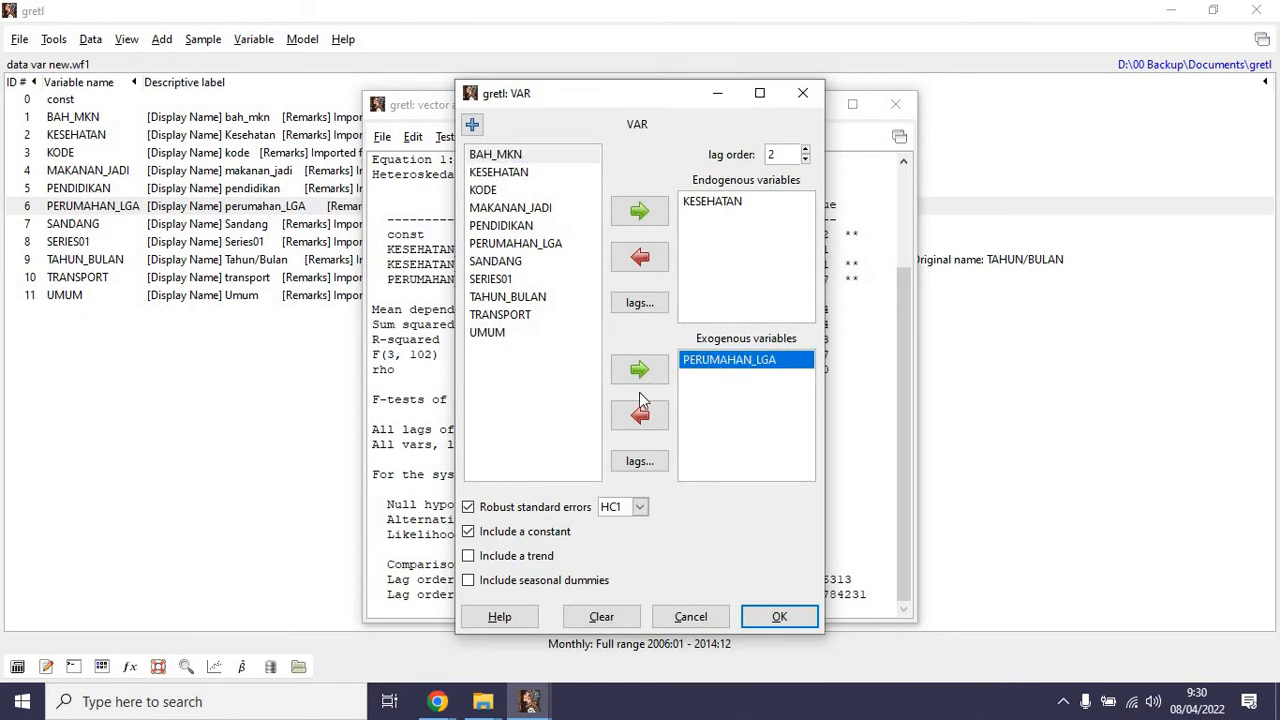
click(640, 413)
click(645, 213)
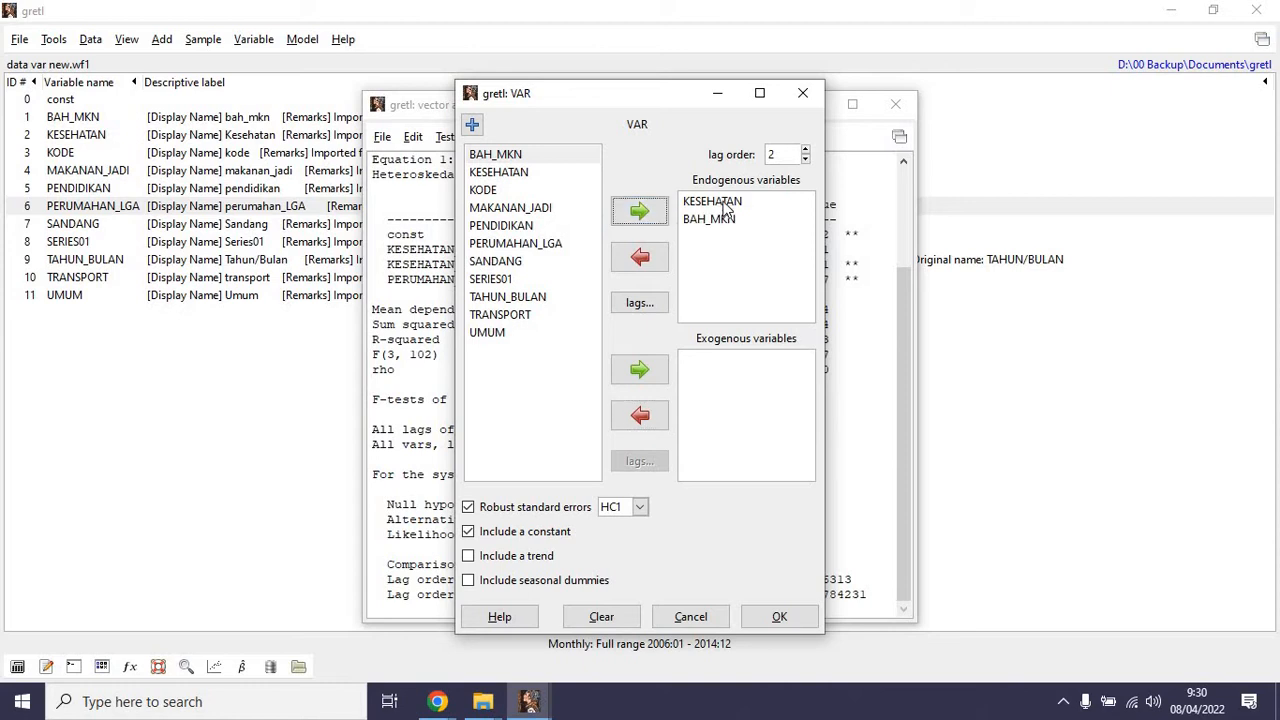
click(723, 207)
click(718, 227)
click(645, 259)
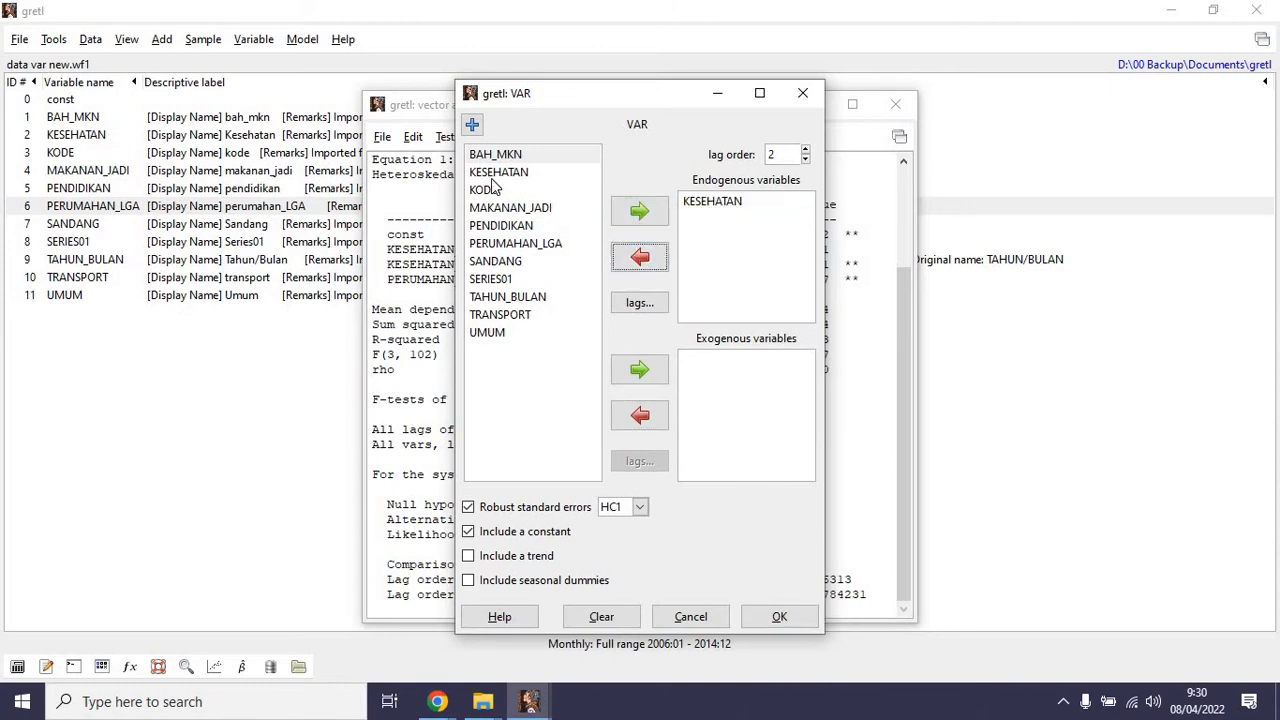
Set PERUMAHAN_LGA as the endogenous and KESEHATAN as the exogenous variable, and estimate the VAR with lag order 2.
click(515, 243)
click(640, 211)
click(710, 203)
click(643, 264)
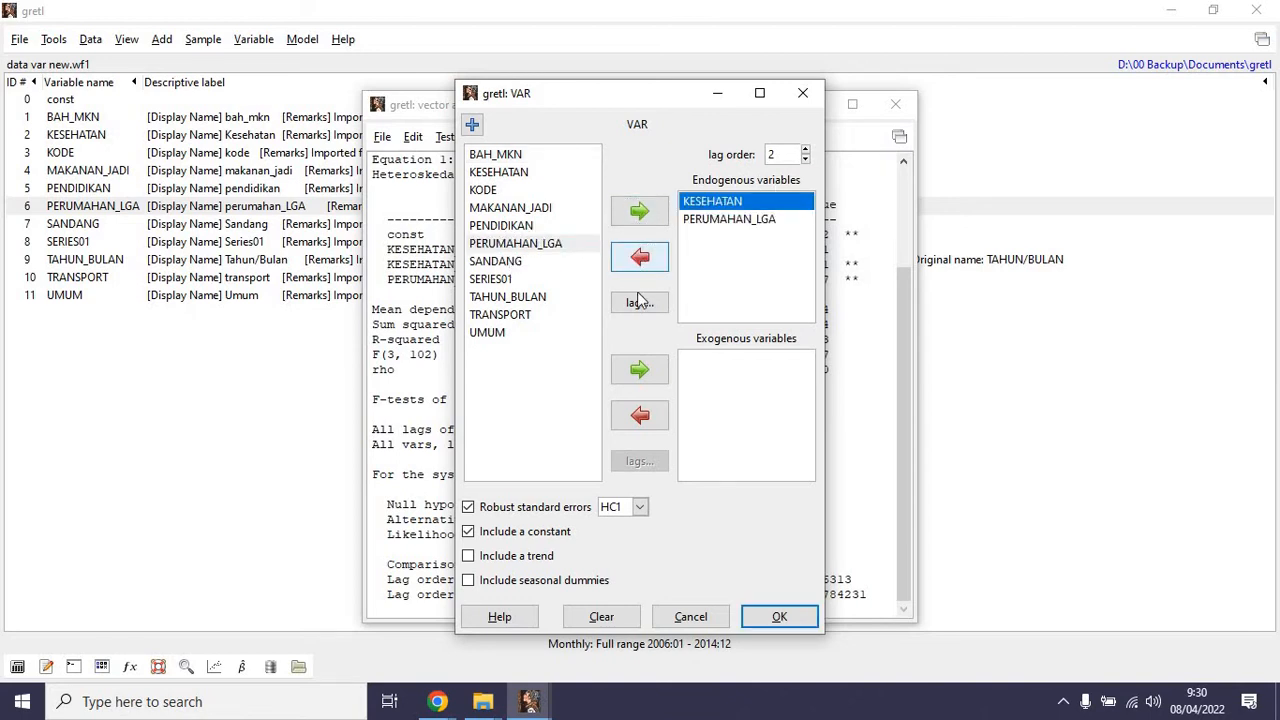
click(498, 172)
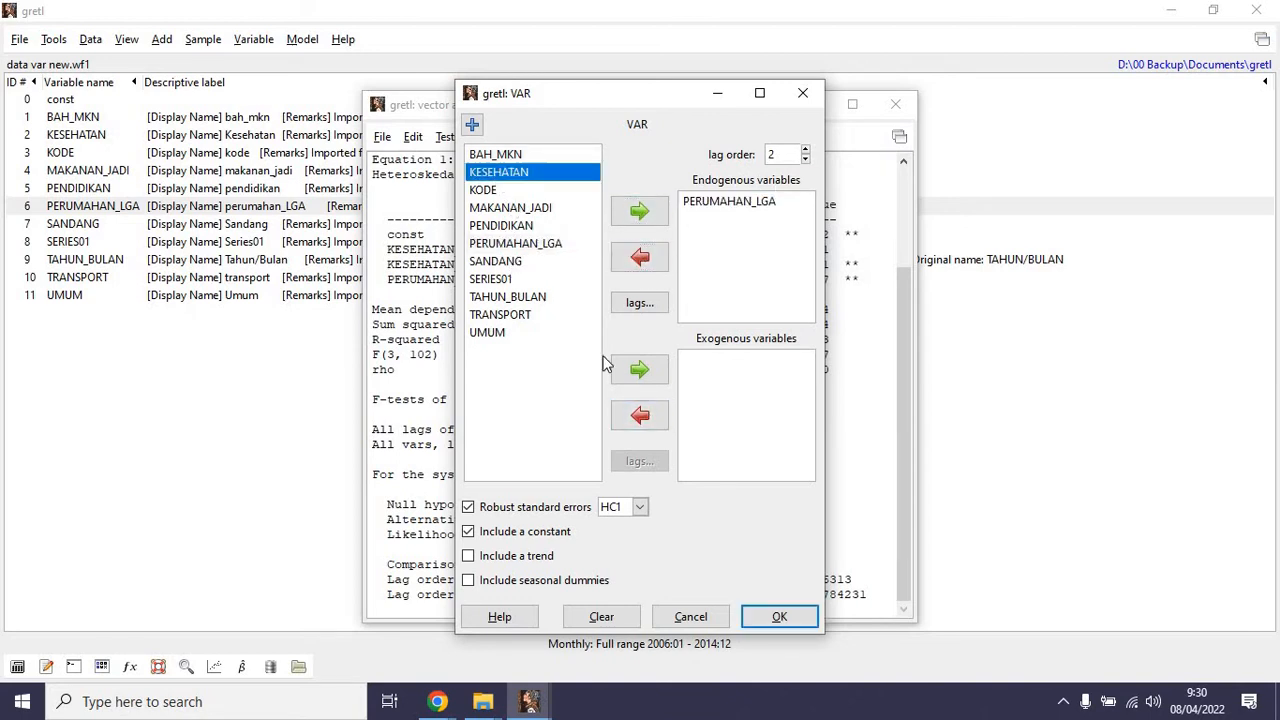
click(640, 370)
click(780, 617)
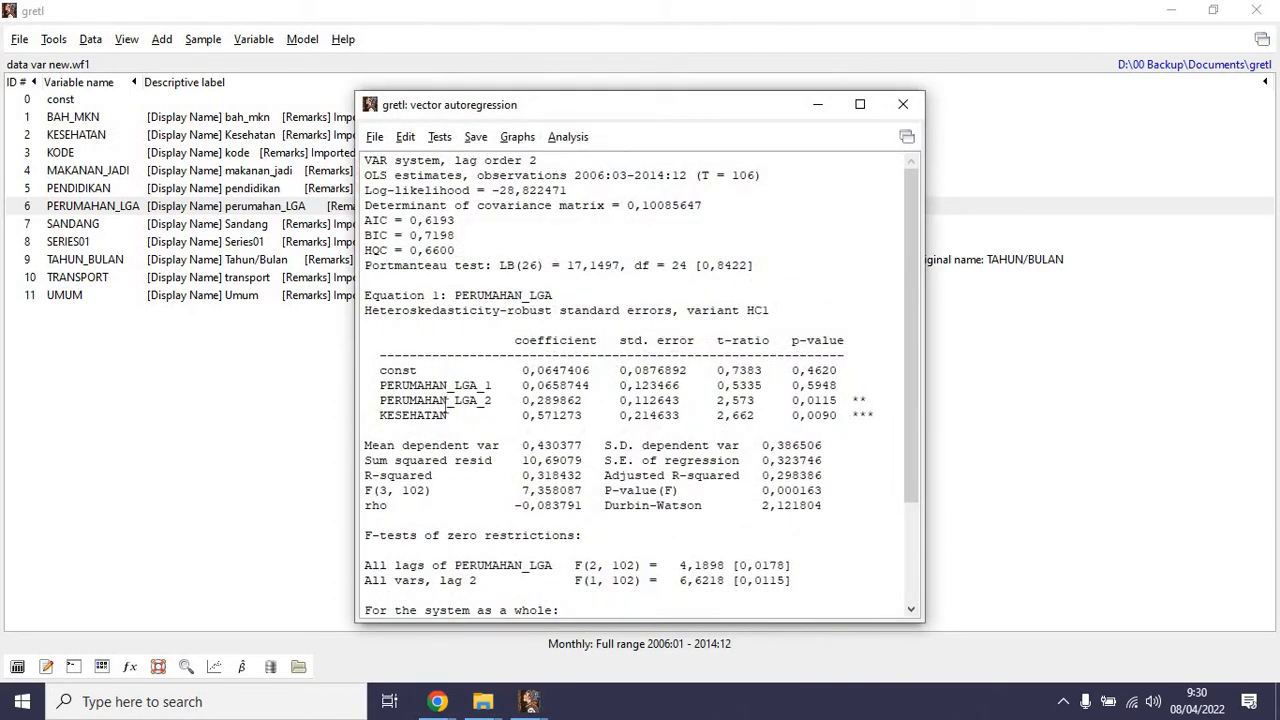
Examine the PERUMAHAN_LGA equation's output, including its lag terms, the KESEHATAN coefficient and the Durbin-Watson statistic.
drag(460, 299, 564, 282)
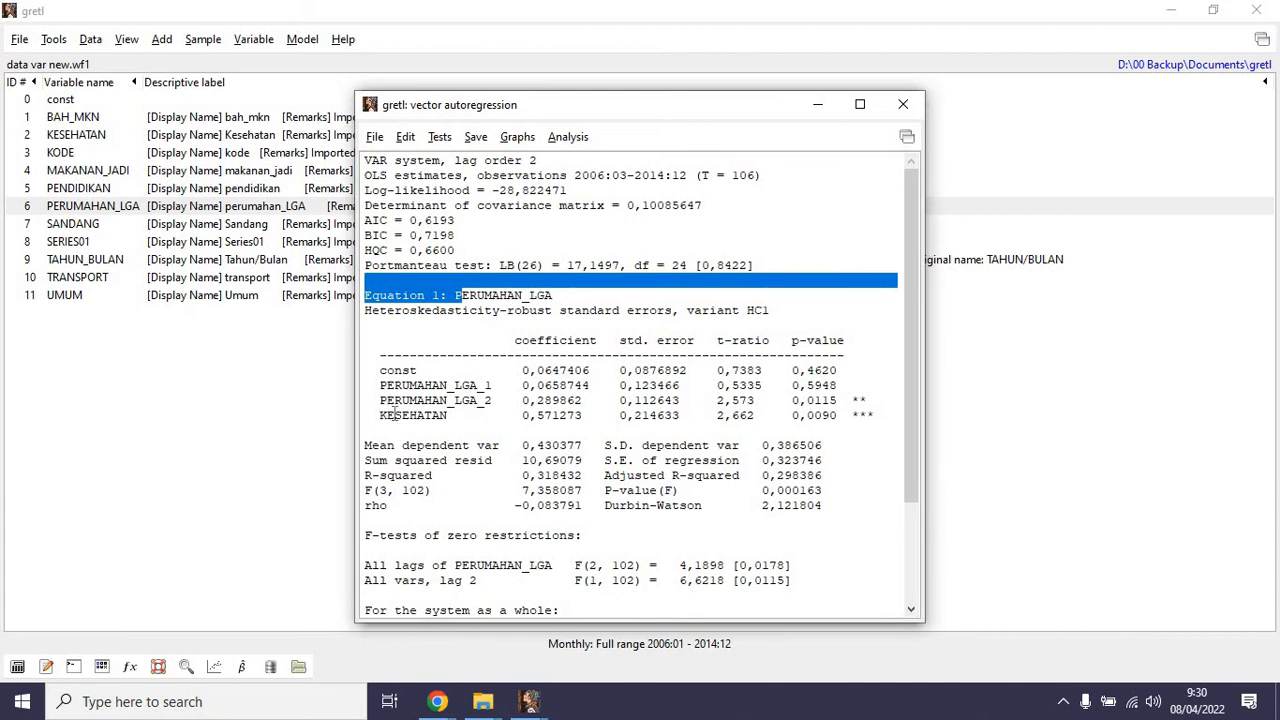
drag(392, 415, 504, 400)
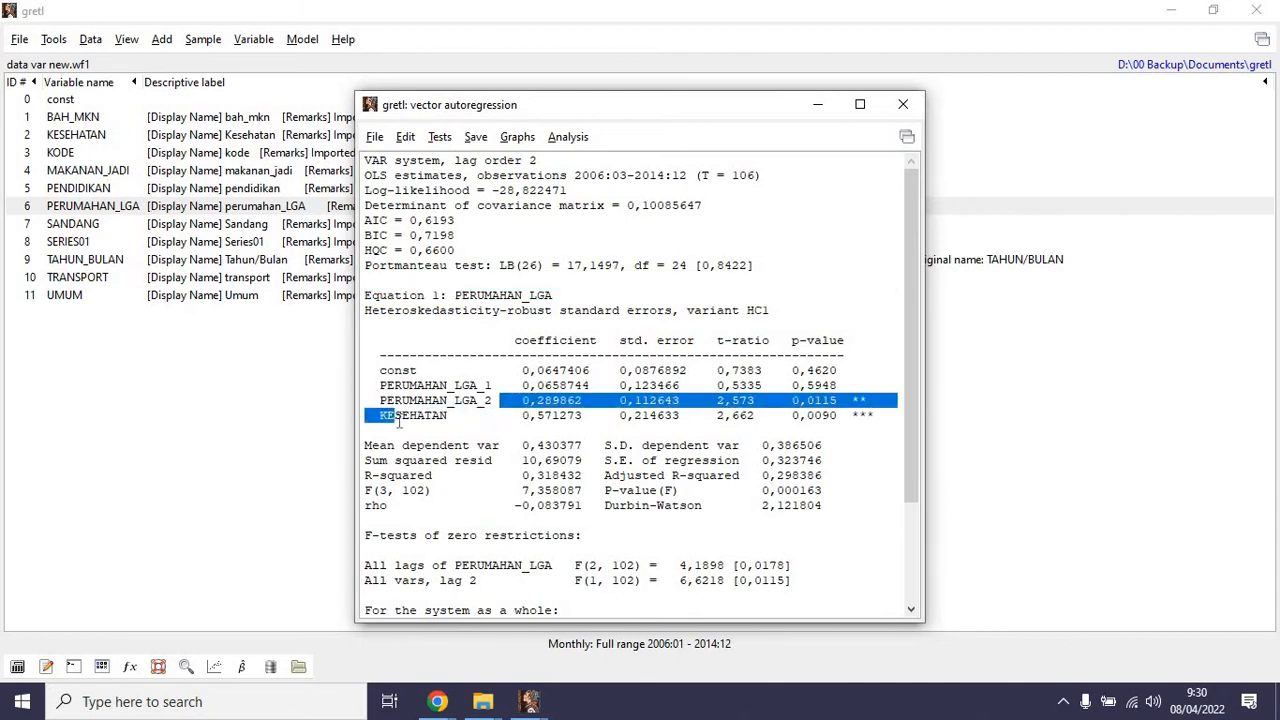
scroll(534, 486, down, 3)
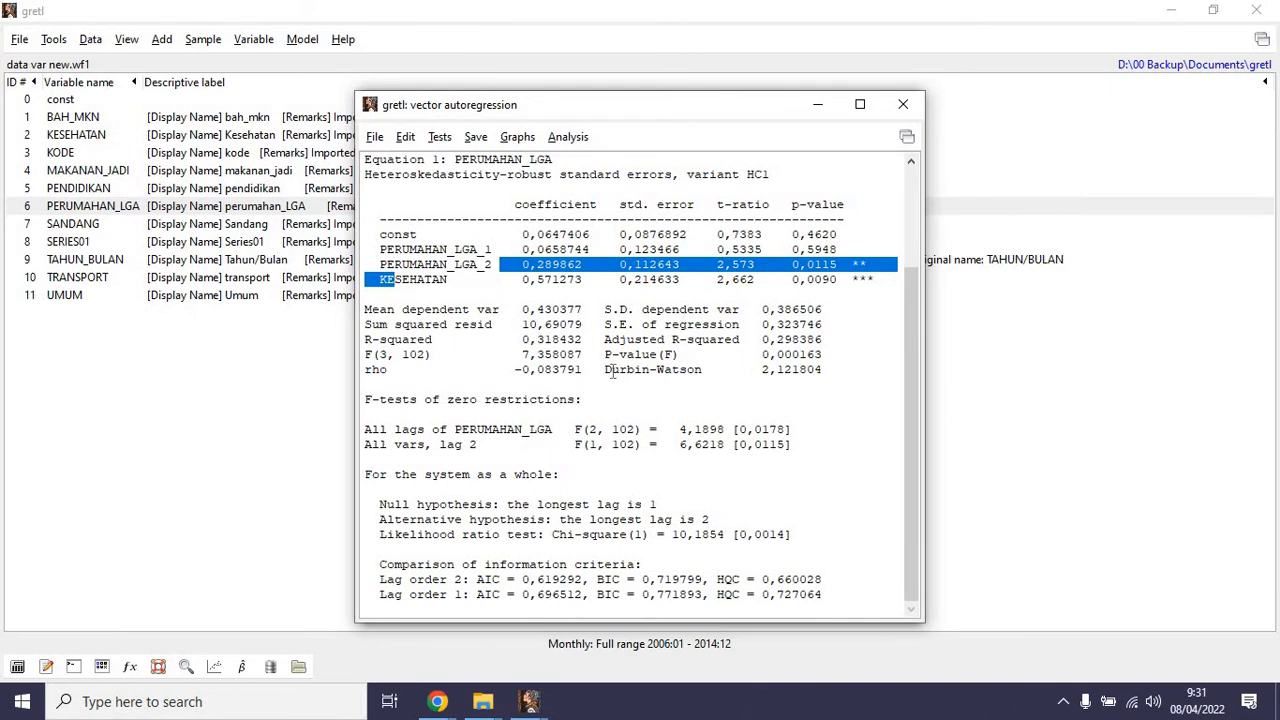
drag(613, 372, 691, 380)
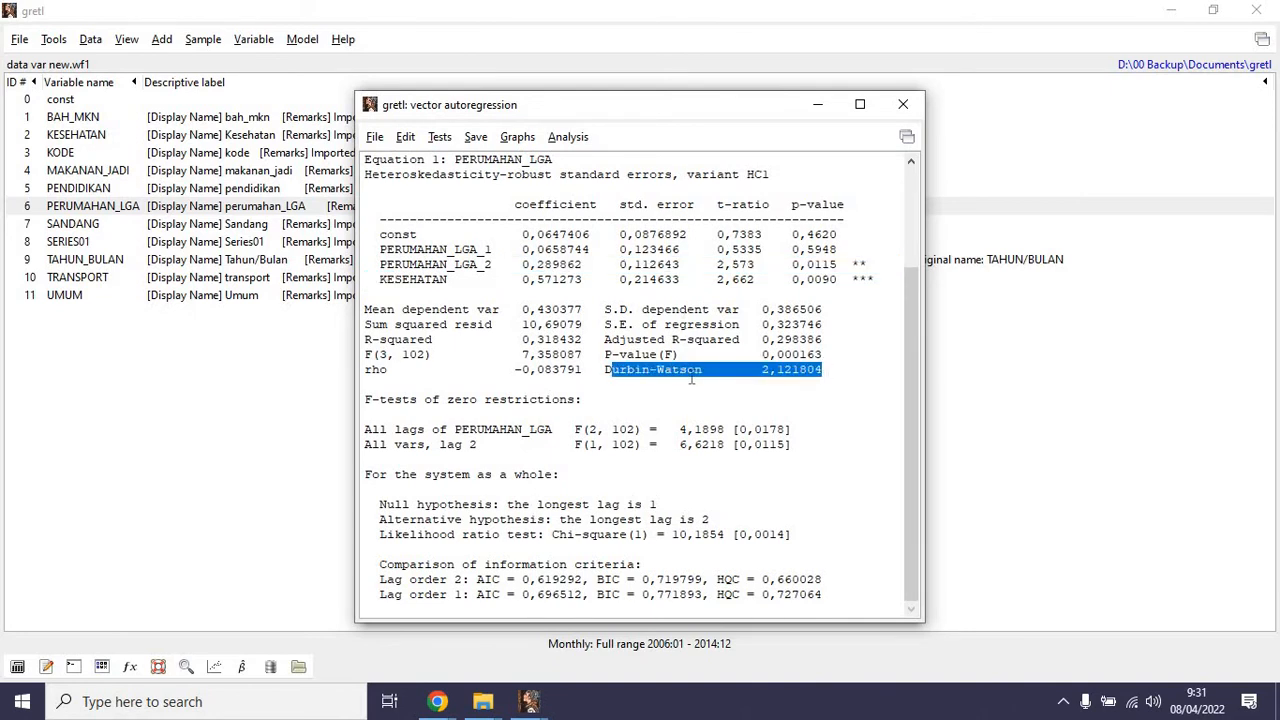
Compute the PERUMAHAN_LGA model's impulse responses over 24 periods, review them and close the results.
click(551, 137)
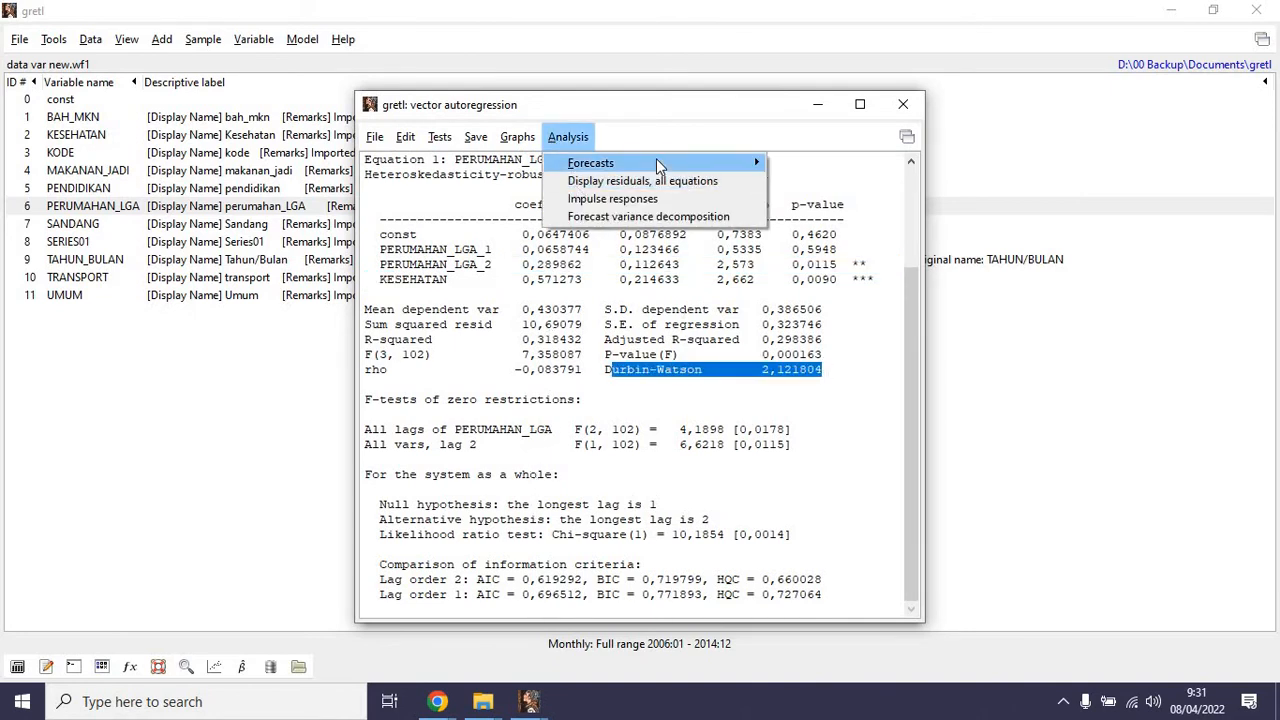
click(711, 196)
click(768, 235)
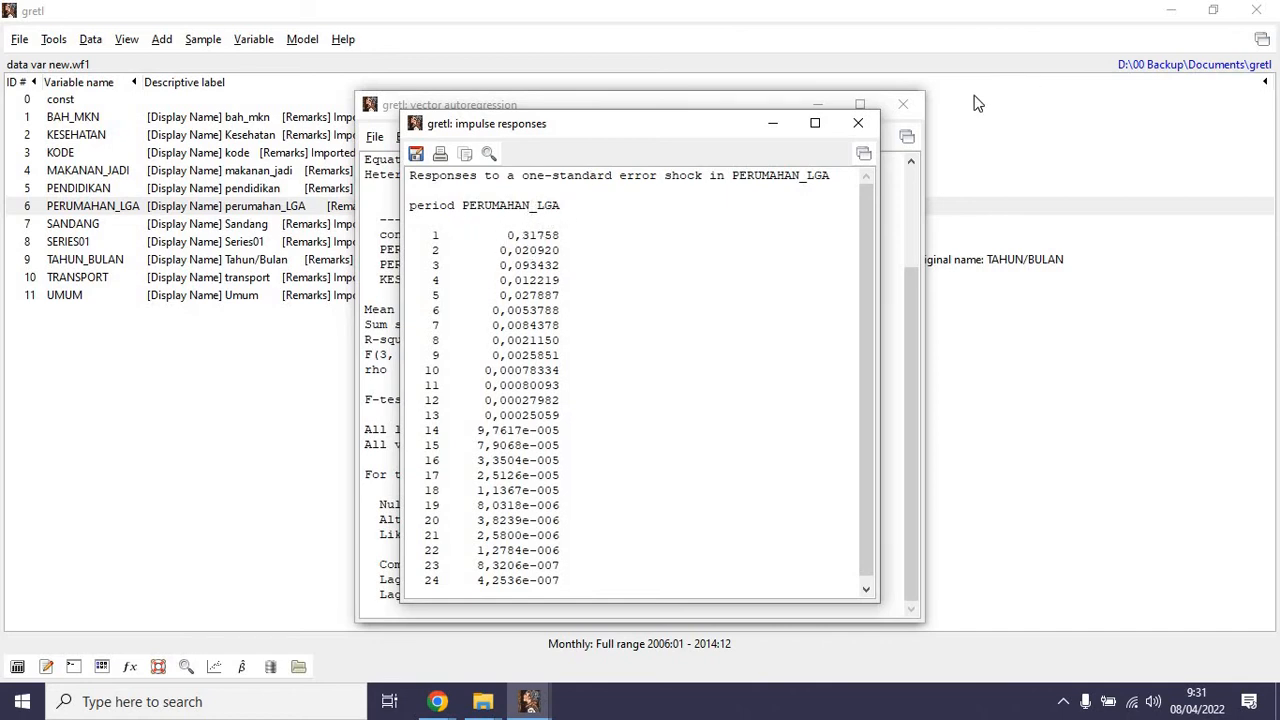
click(858, 123)
Compute the forecast variance decomposition for PERUMAHAN_LGA over 24 periods, review the shares and close the results.
click(566, 138)
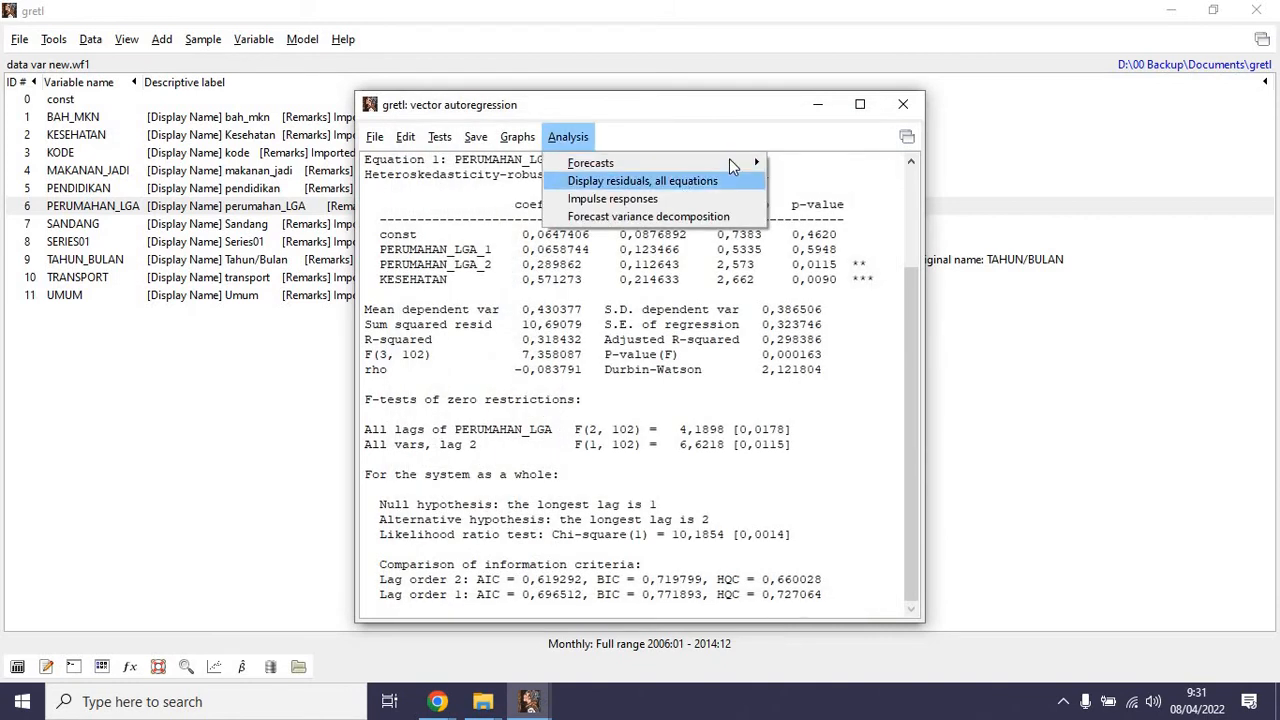
click(703, 216)
click(777, 263)
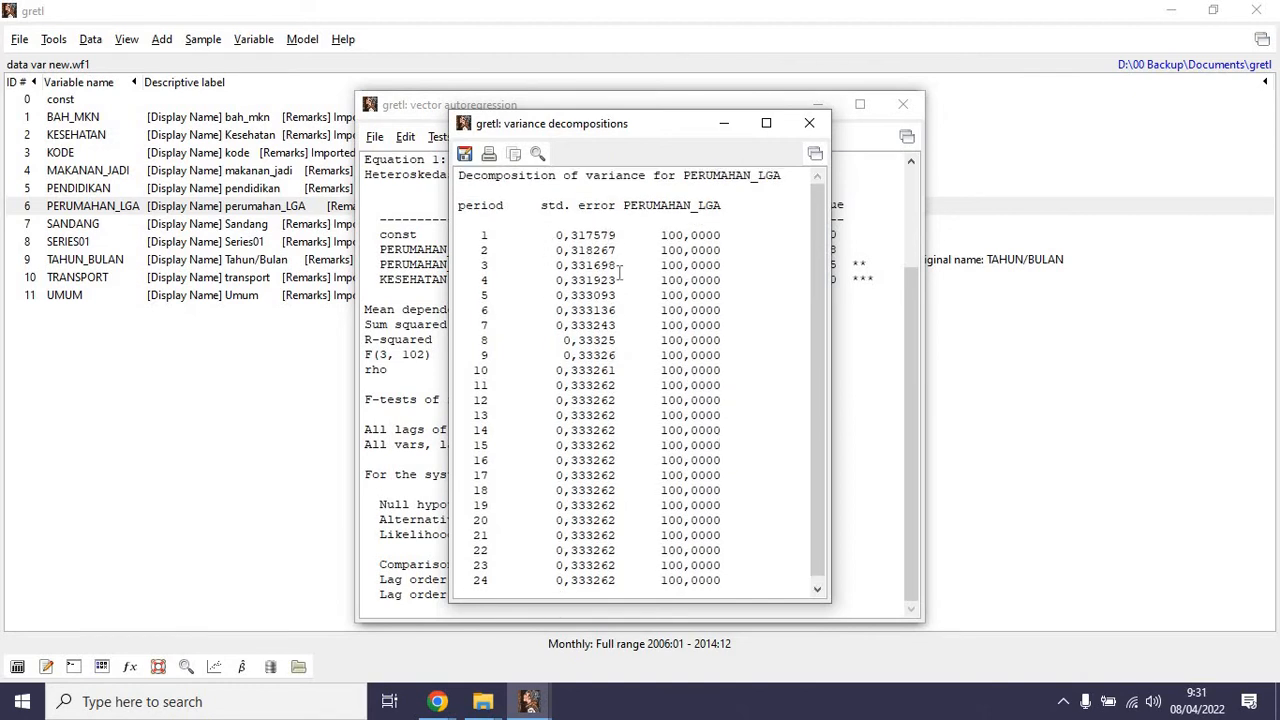
scroll(673, 413, down, 1)
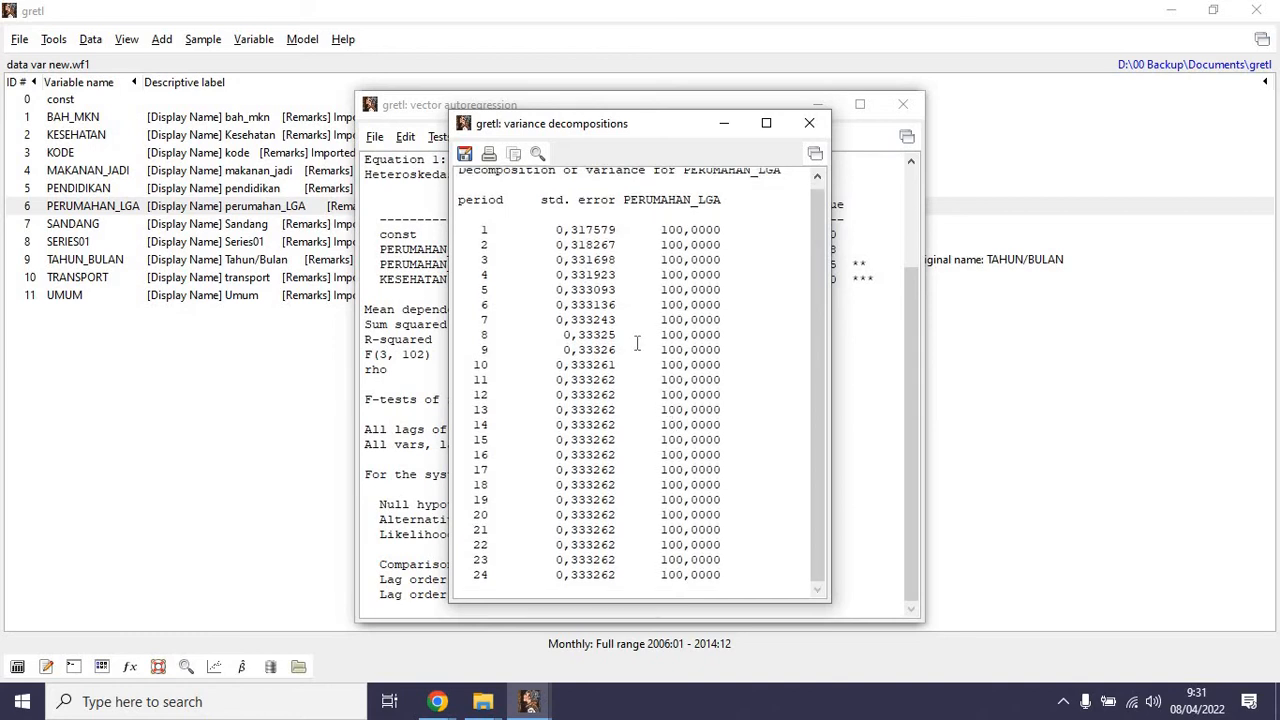
click(809, 122)
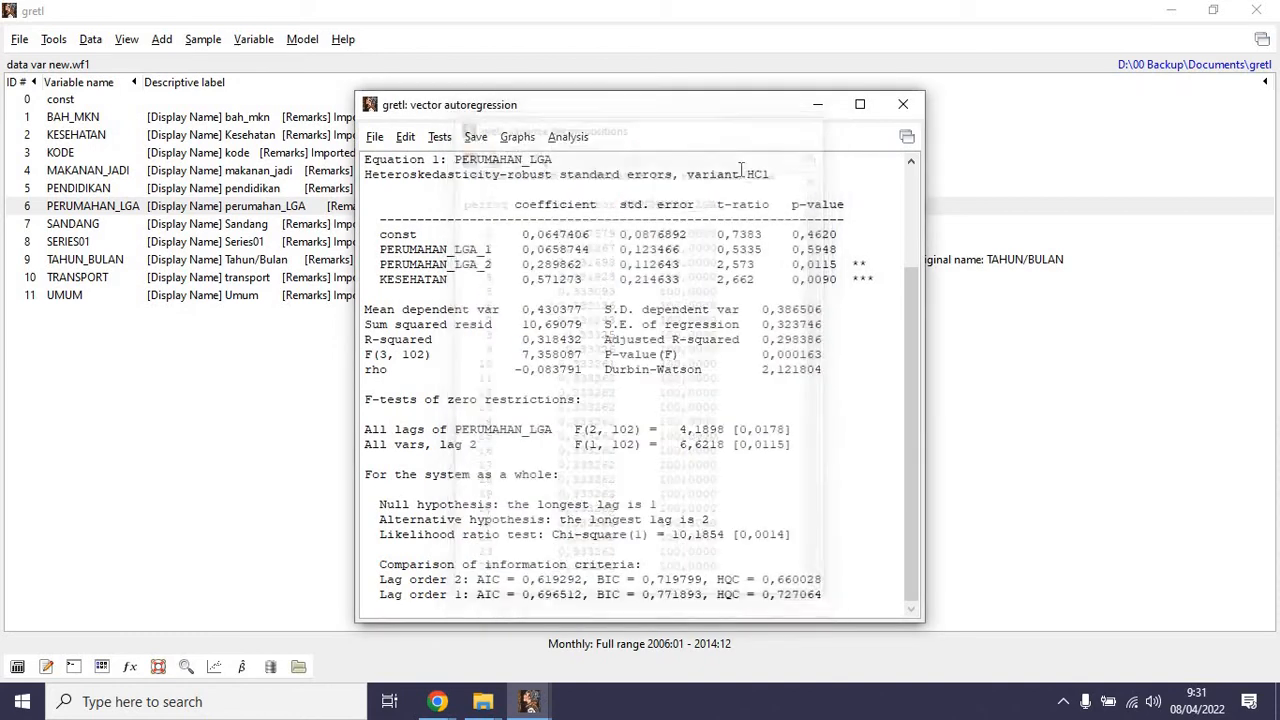
Test the PERUMAHAN_LGA model's residuals for normality, review the Doornik-Hansen test and close the results.
click(436, 140)
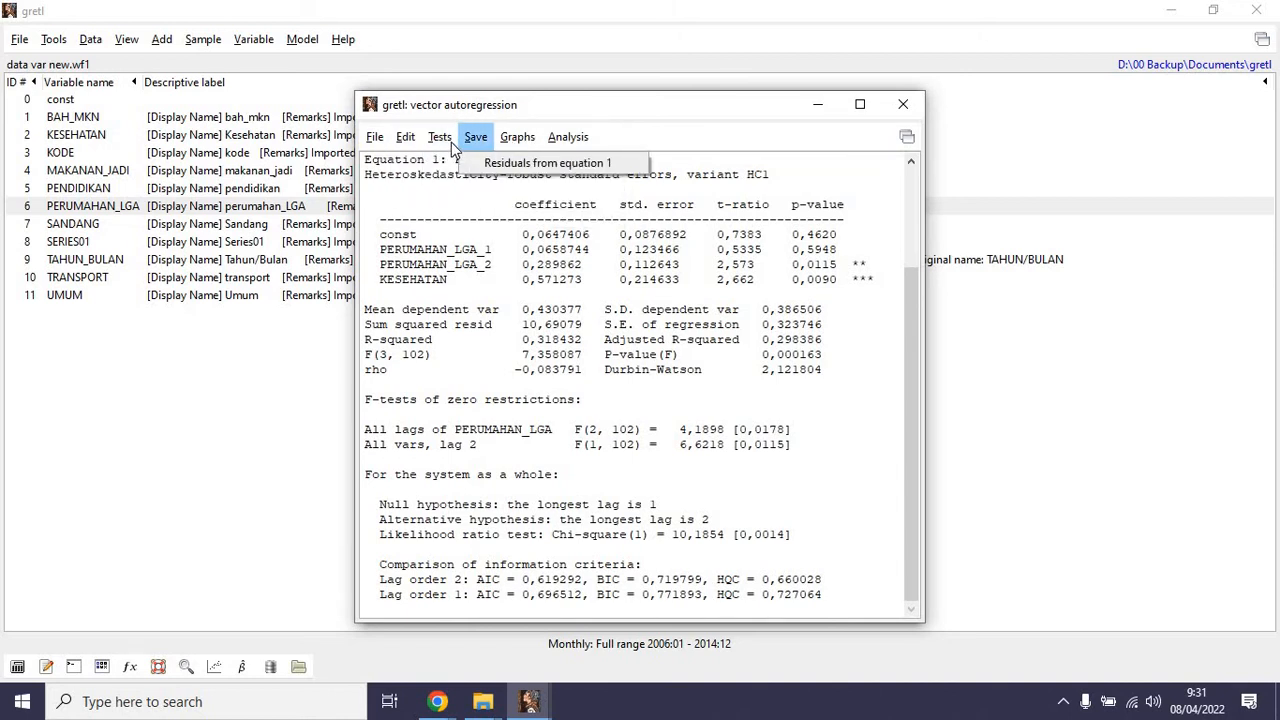
click(495, 198)
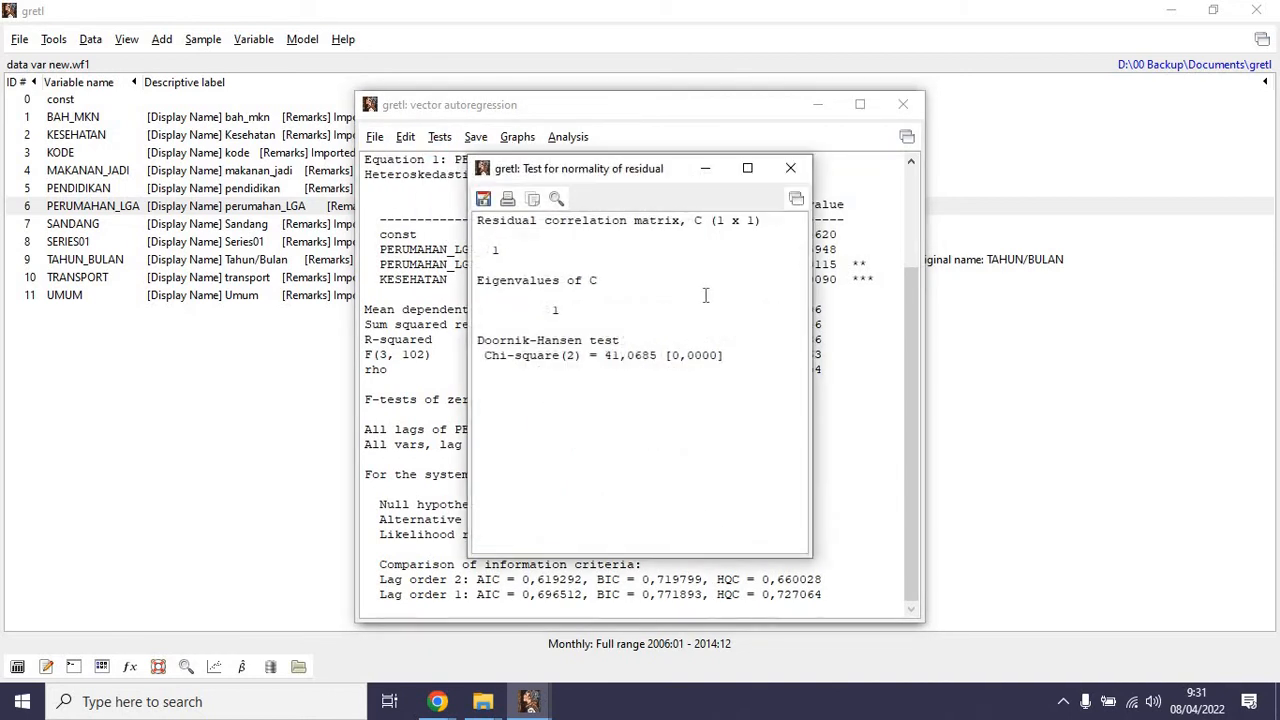
click(792, 168)
Test the PERUMAHAN_LGA model for autocorrelation up to order 12, review the p-values and close the test and both VAR outputs.
click(439, 137)
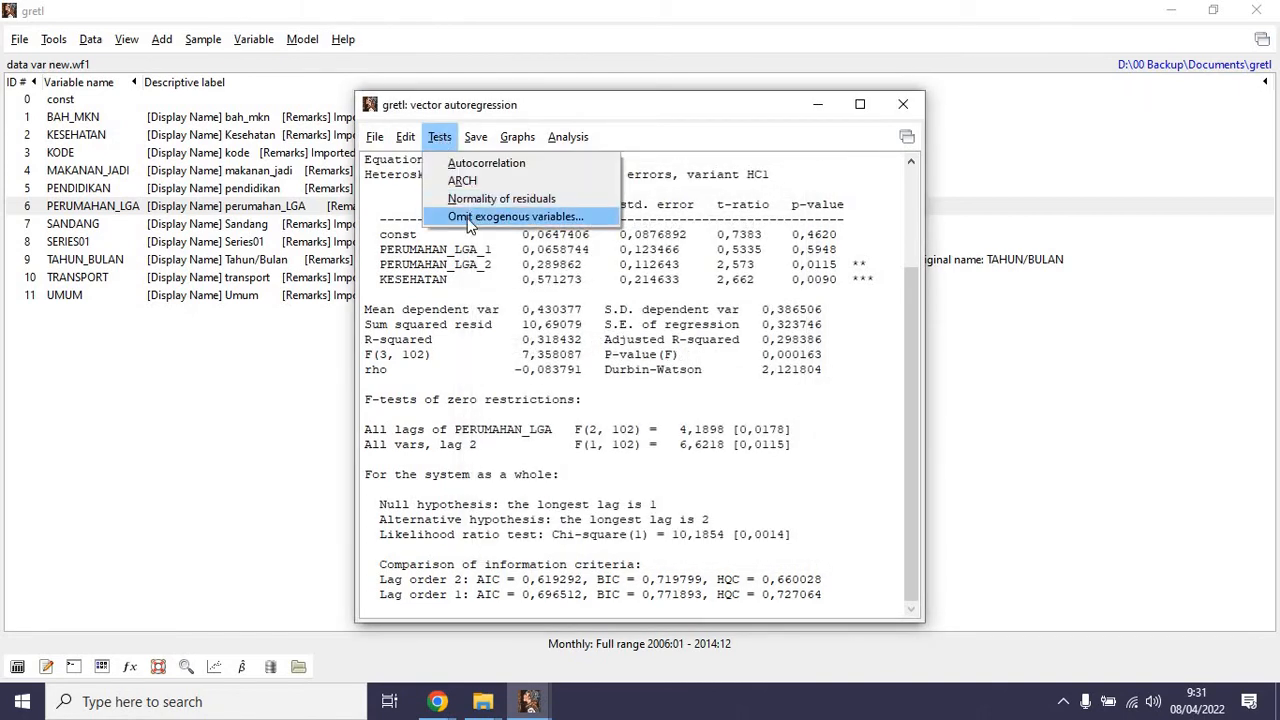
click(466, 164)
click(510, 207)
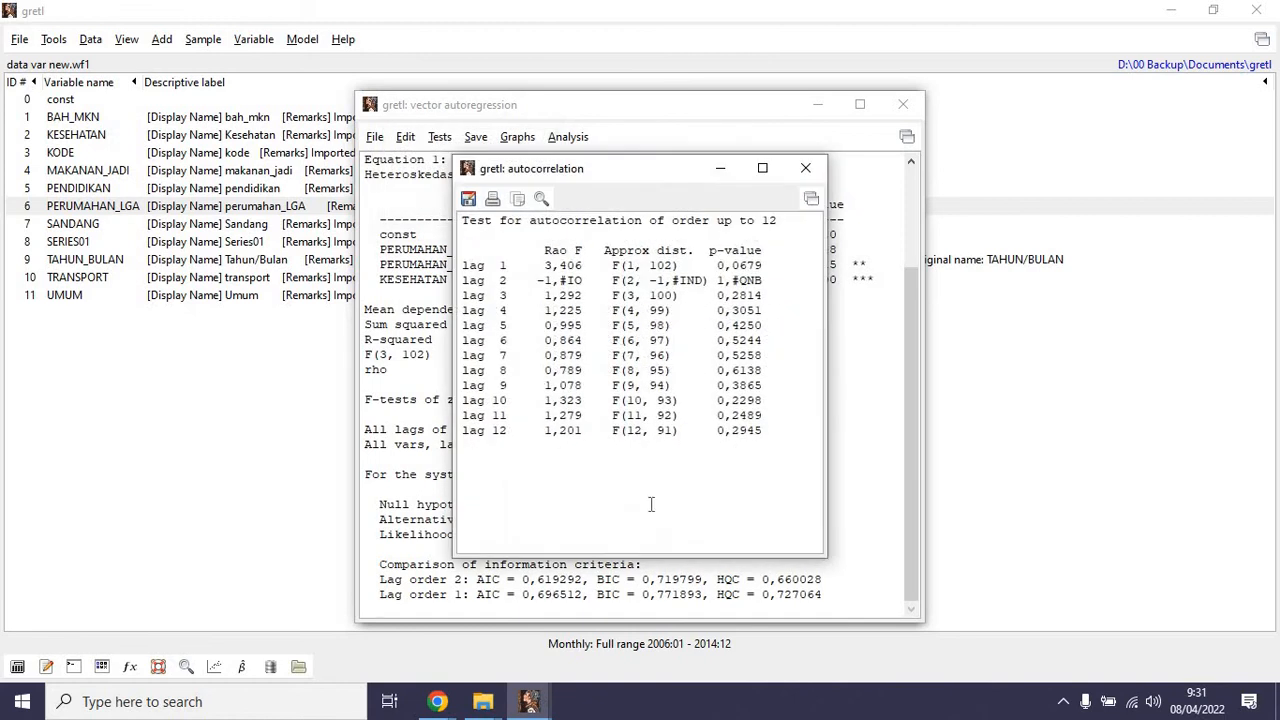
drag(470, 265, 765, 432)
click(741, 404)
click(805, 168)
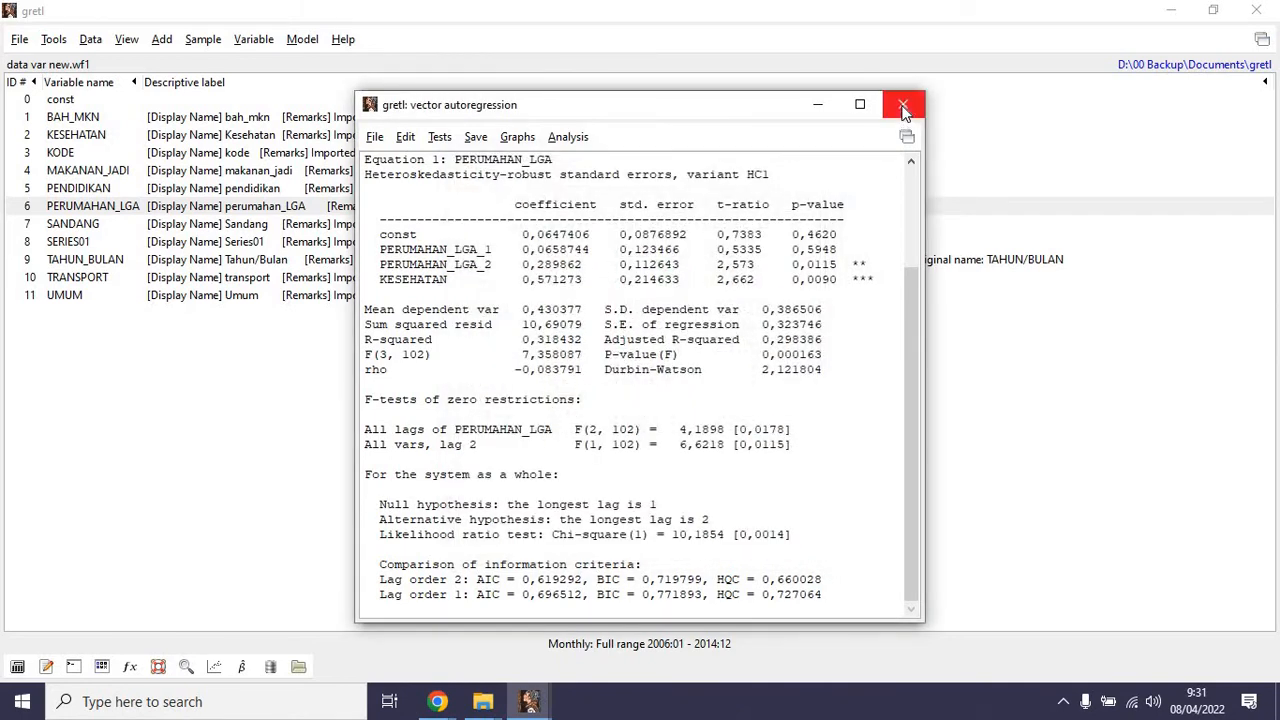
click(903, 104)
click(895, 104)
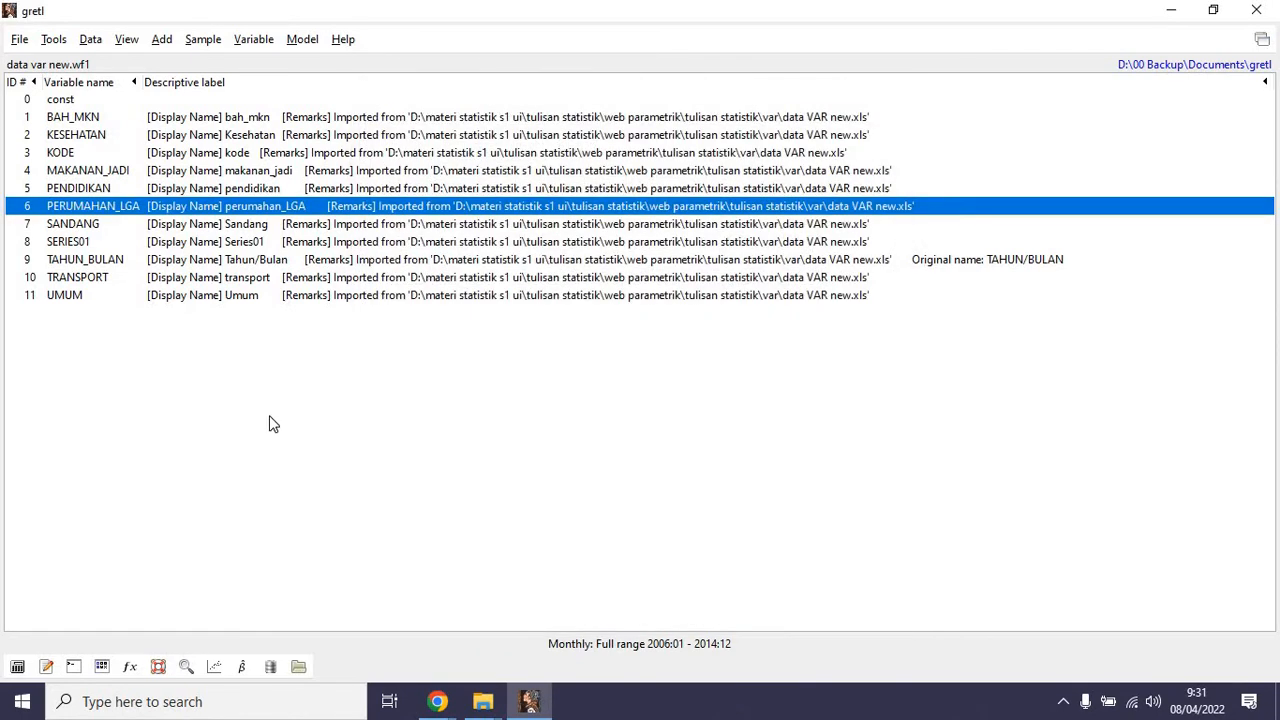
click(80, 121)
click(87, 195)
click(83, 121)
click(87, 202)
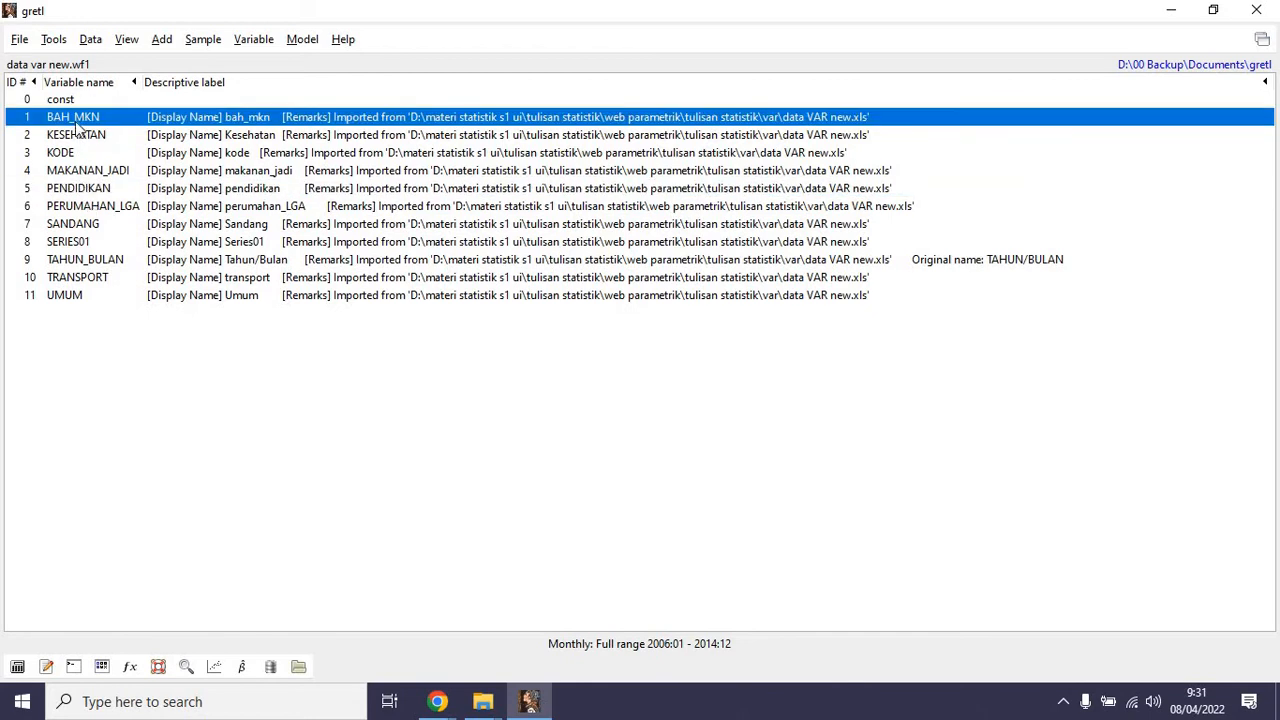
click(20, 40)
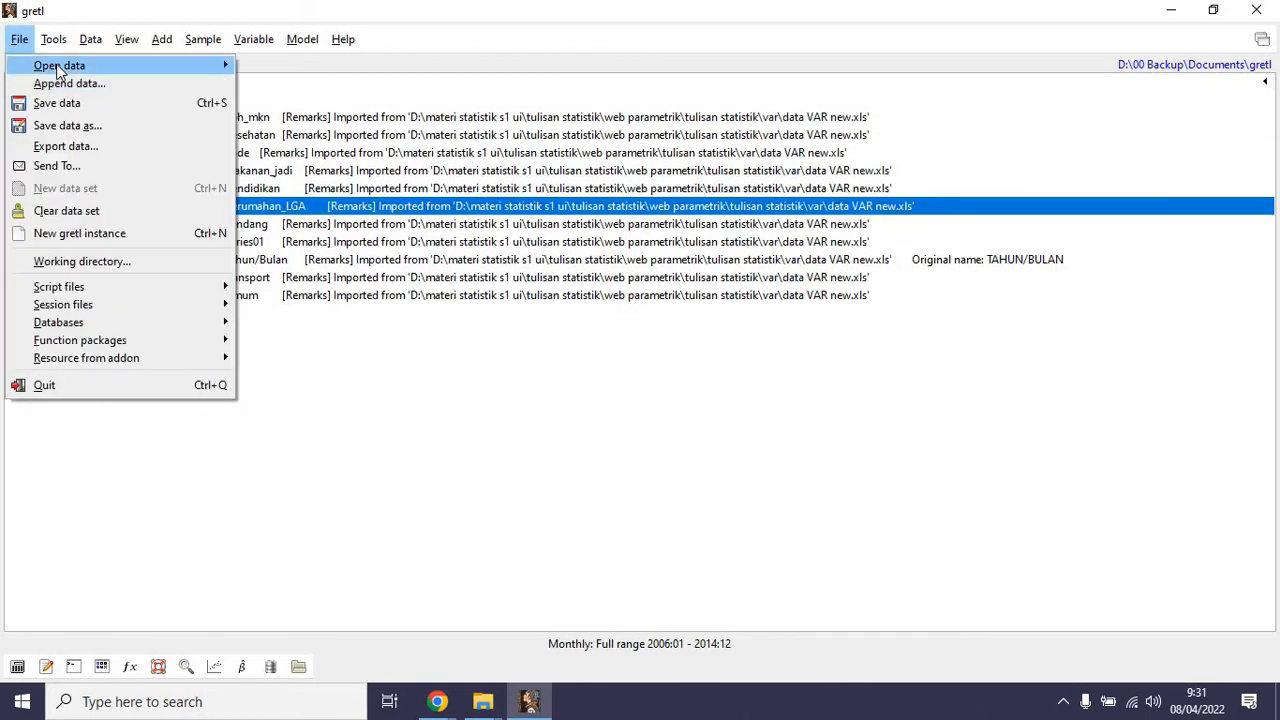
click(290, 40)
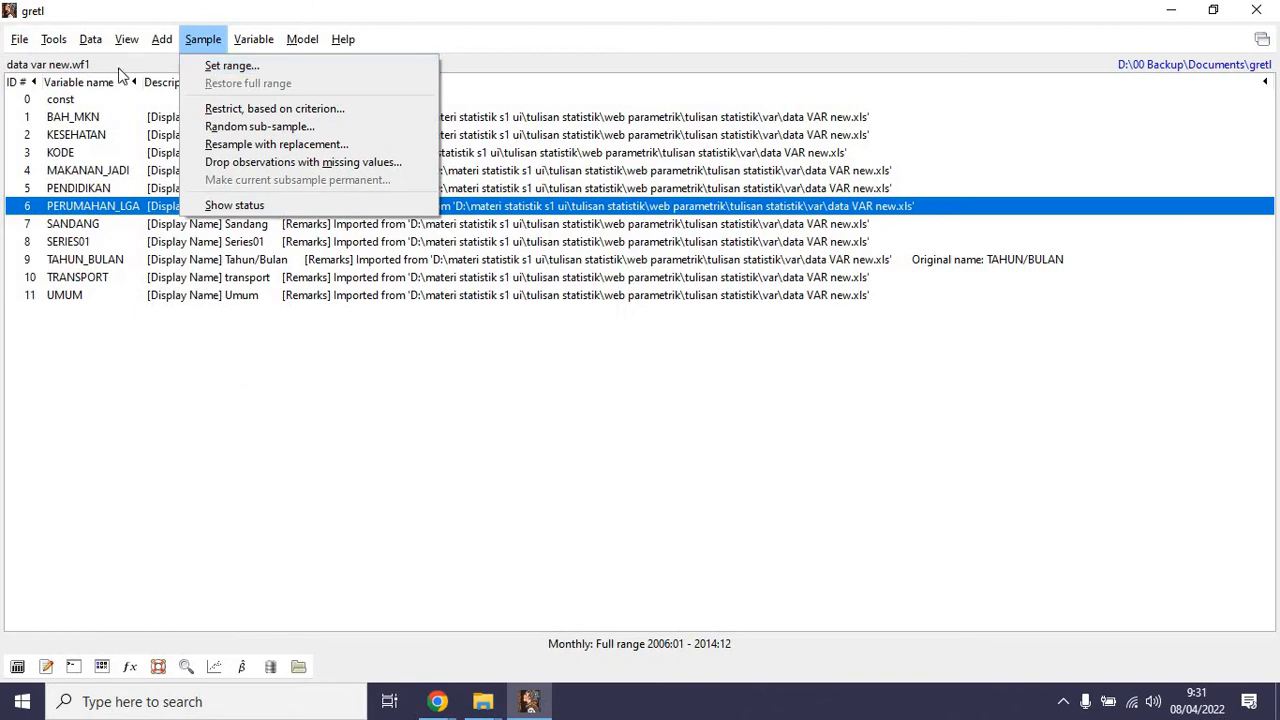
click(19, 39)
mouse_move(172, 64)
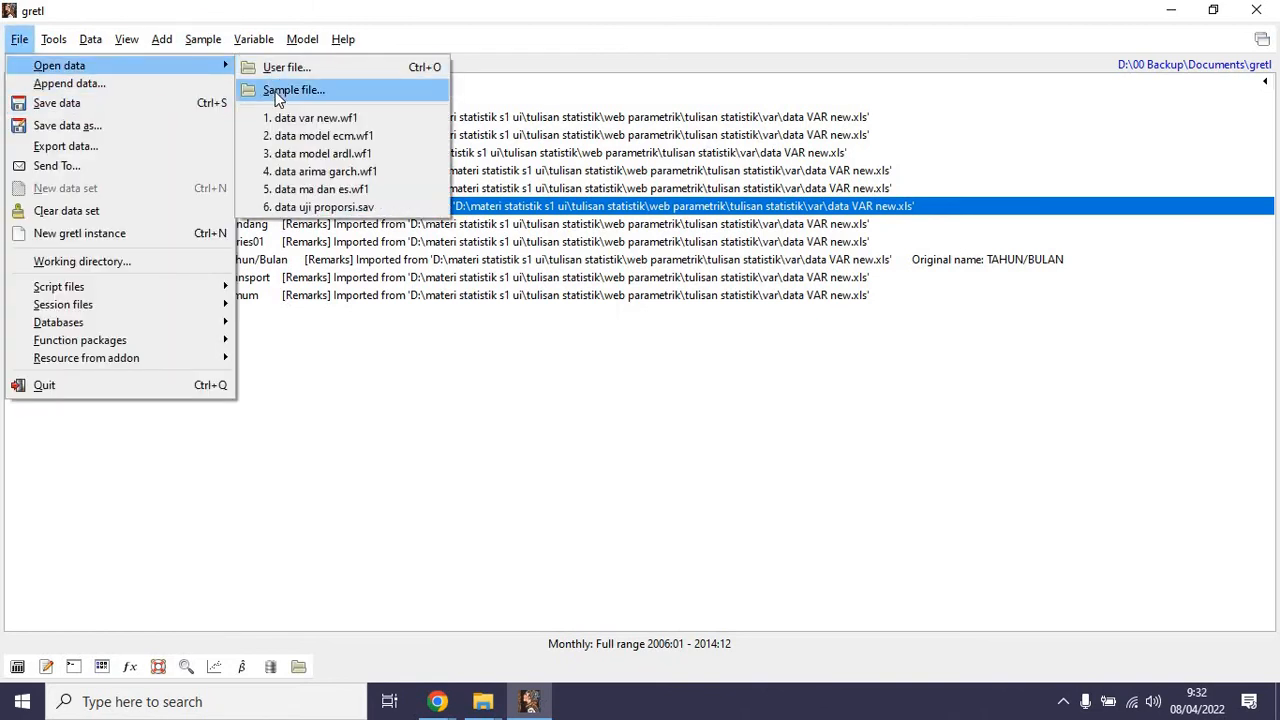
mouse_move(326, 40)
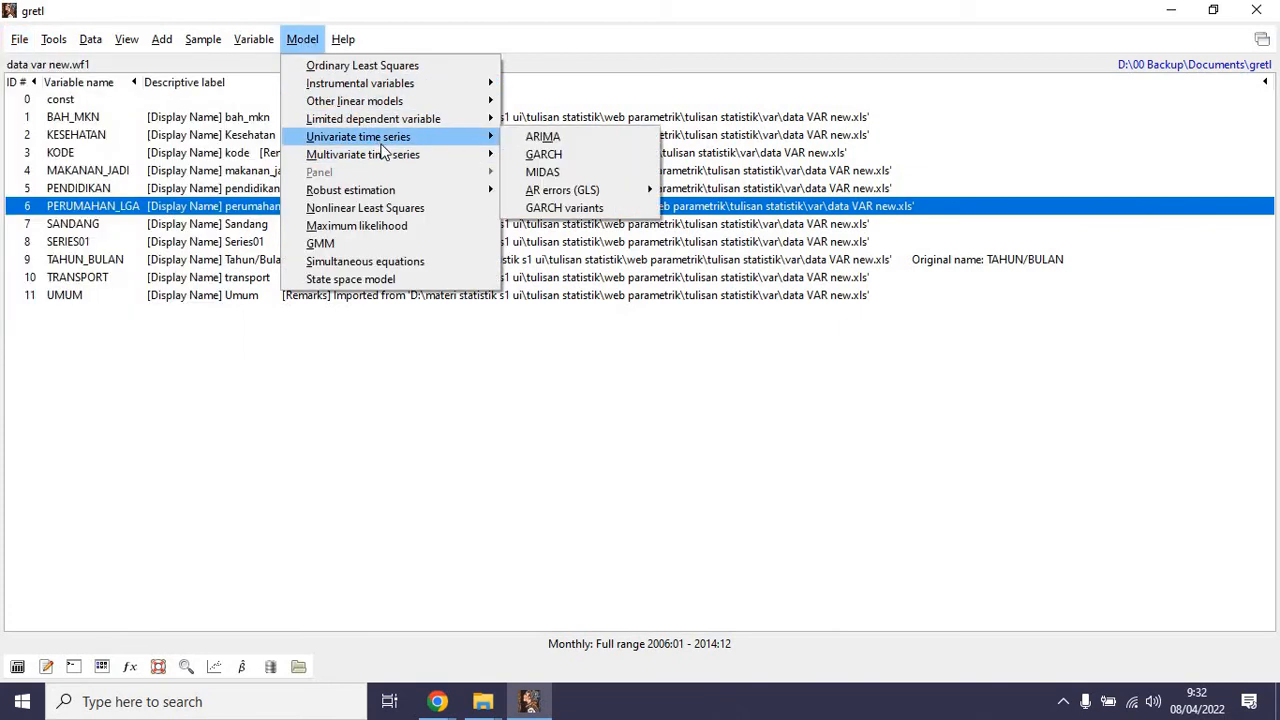
mouse_move(385, 159)
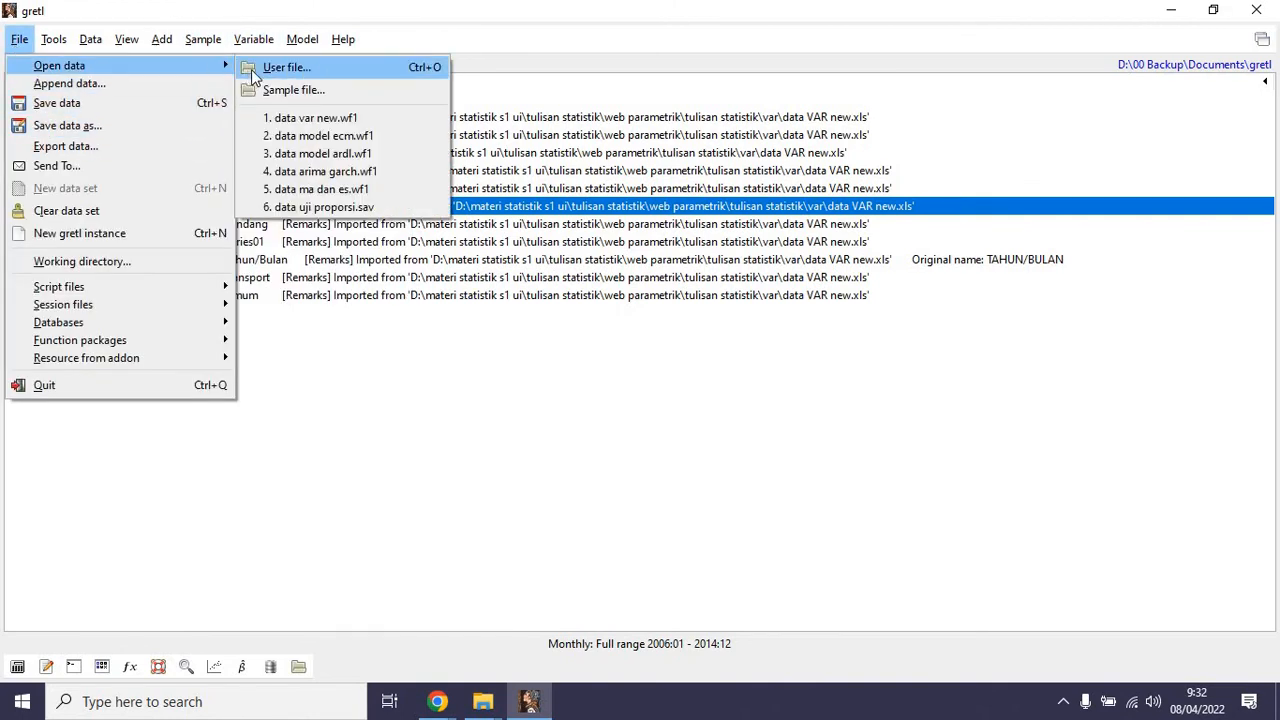
Open the EViews file data vecm.wf1 in place of the current dataset.
click(355, 75)
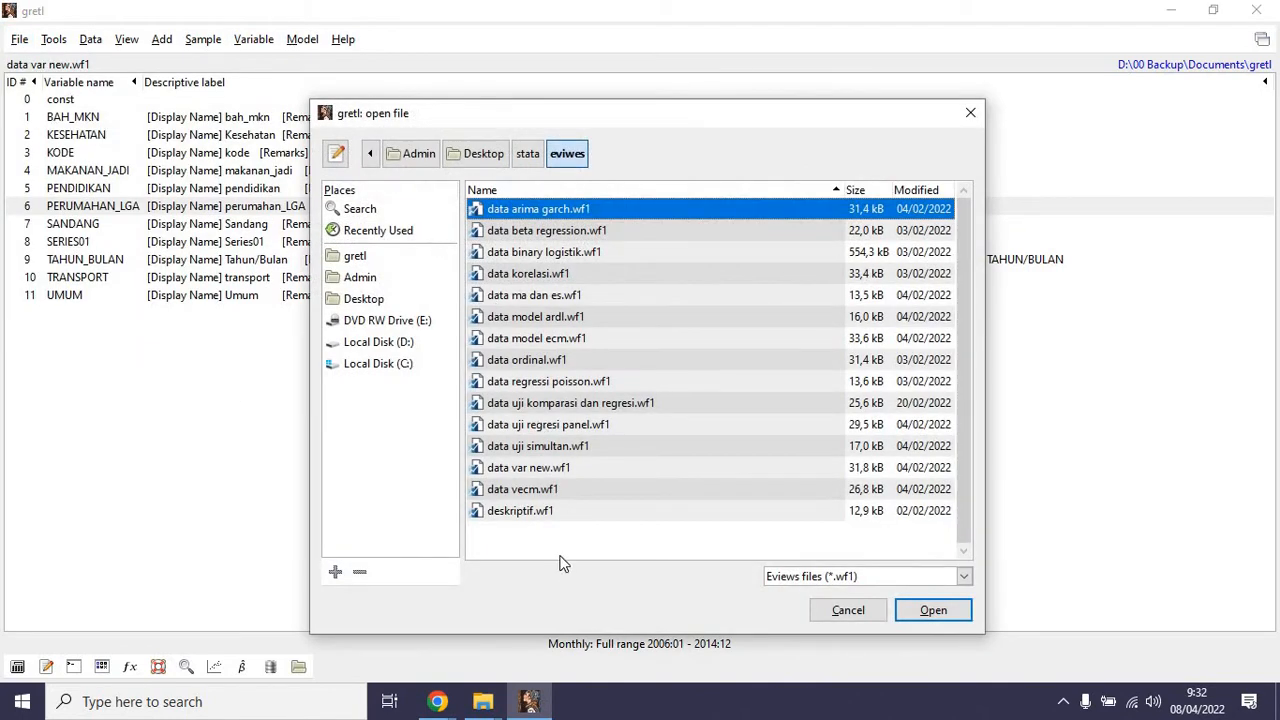
click(543, 489)
click(929, 609)
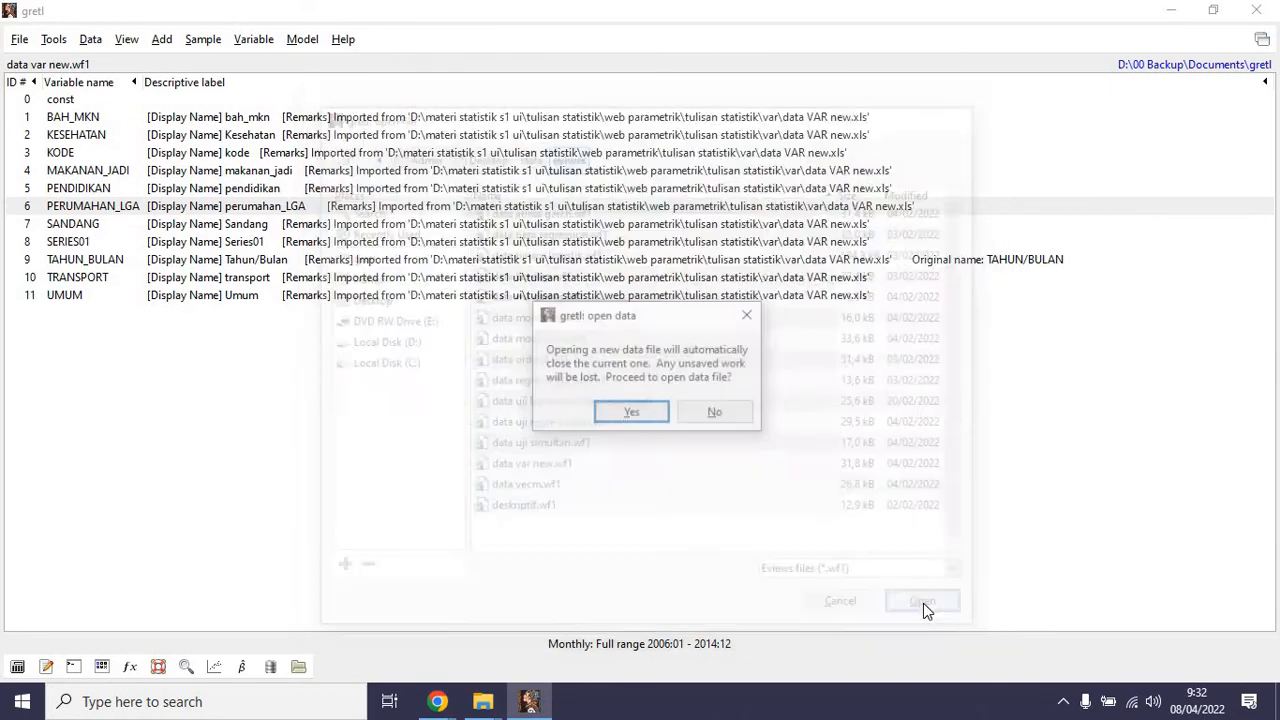
click(629, 411)
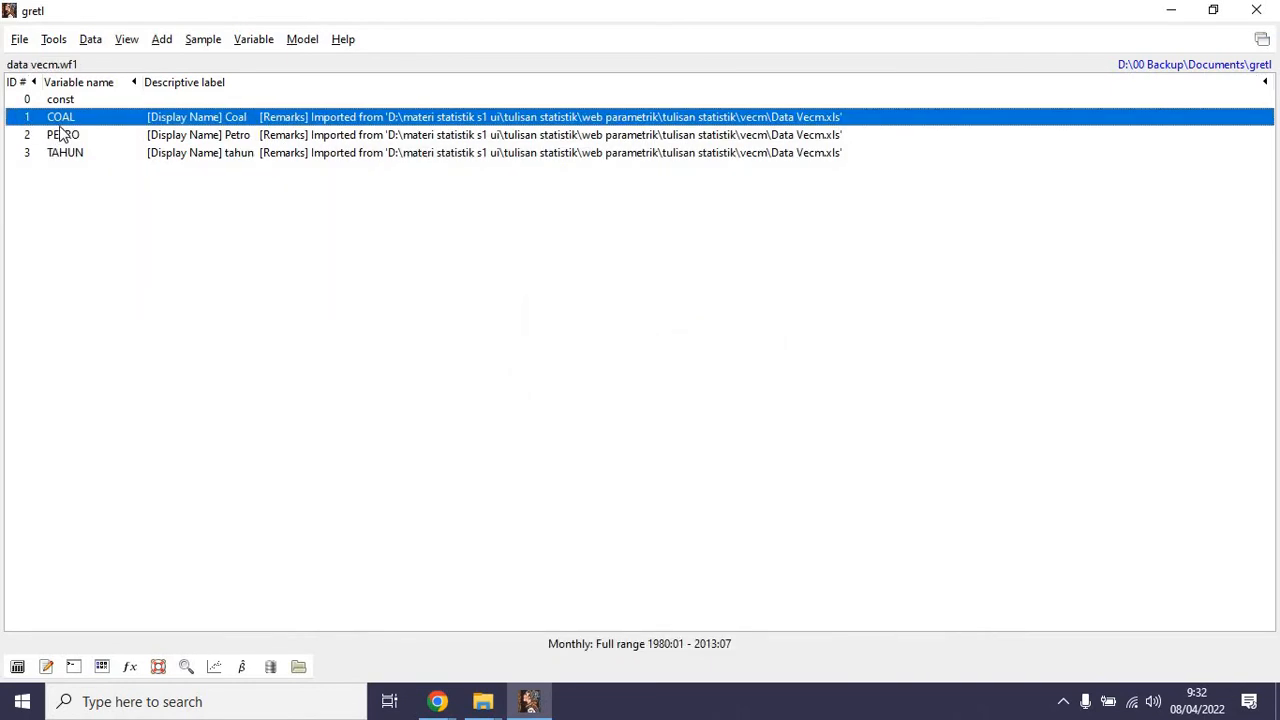
Run the Augmented Dickey-Fuller test on COAL with a maximum of 12 lags, check the with-constant p-value and close the results.
click(250, 40)
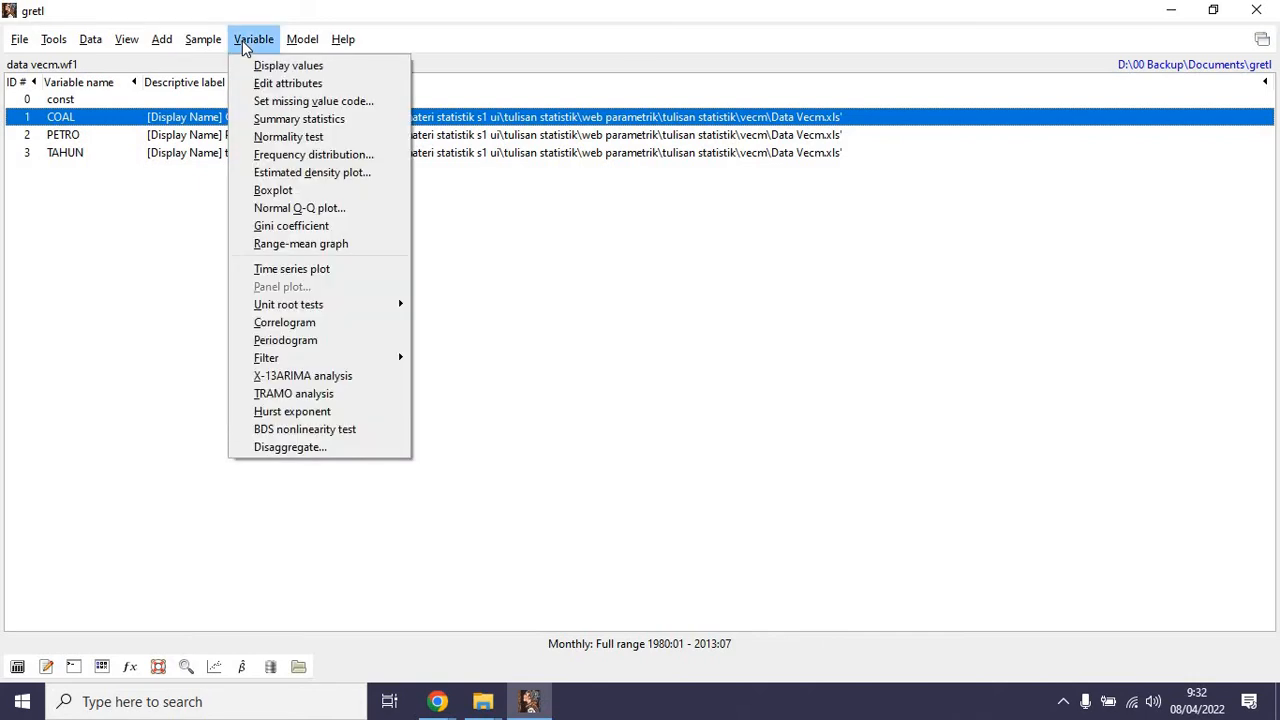
mouse_move(383, 306)
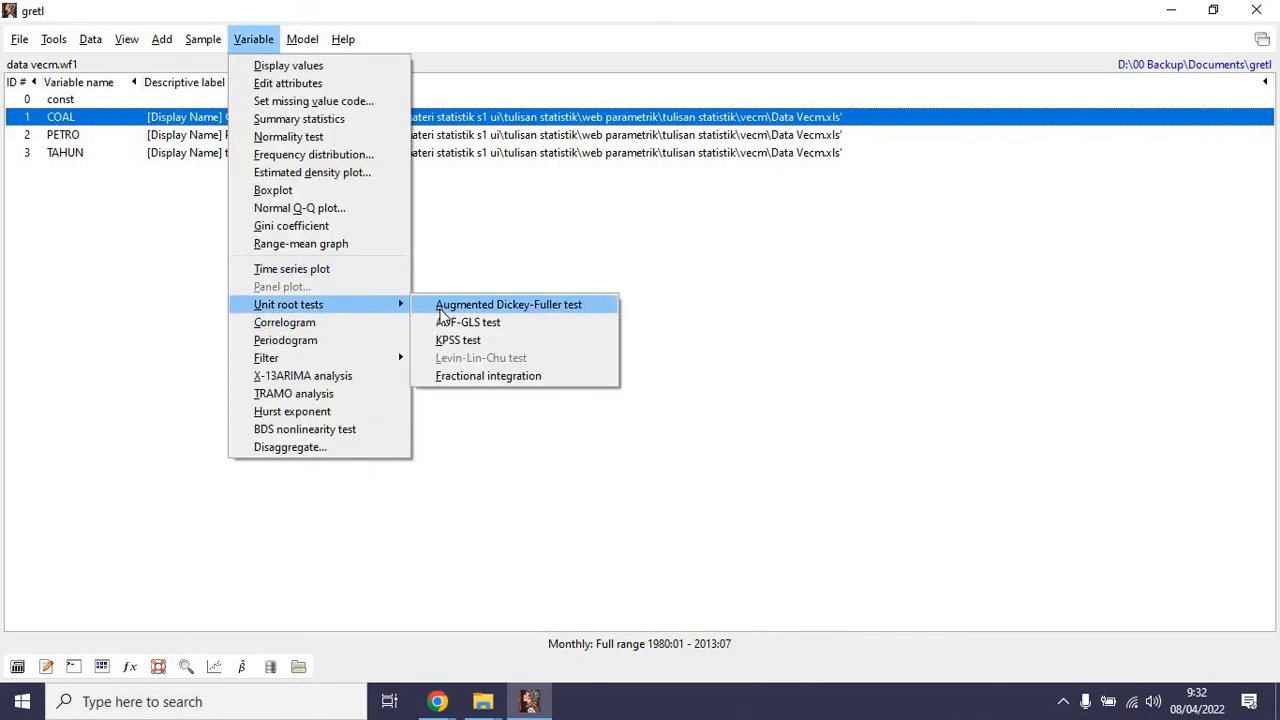
click(439, 309)
click(527, 487)
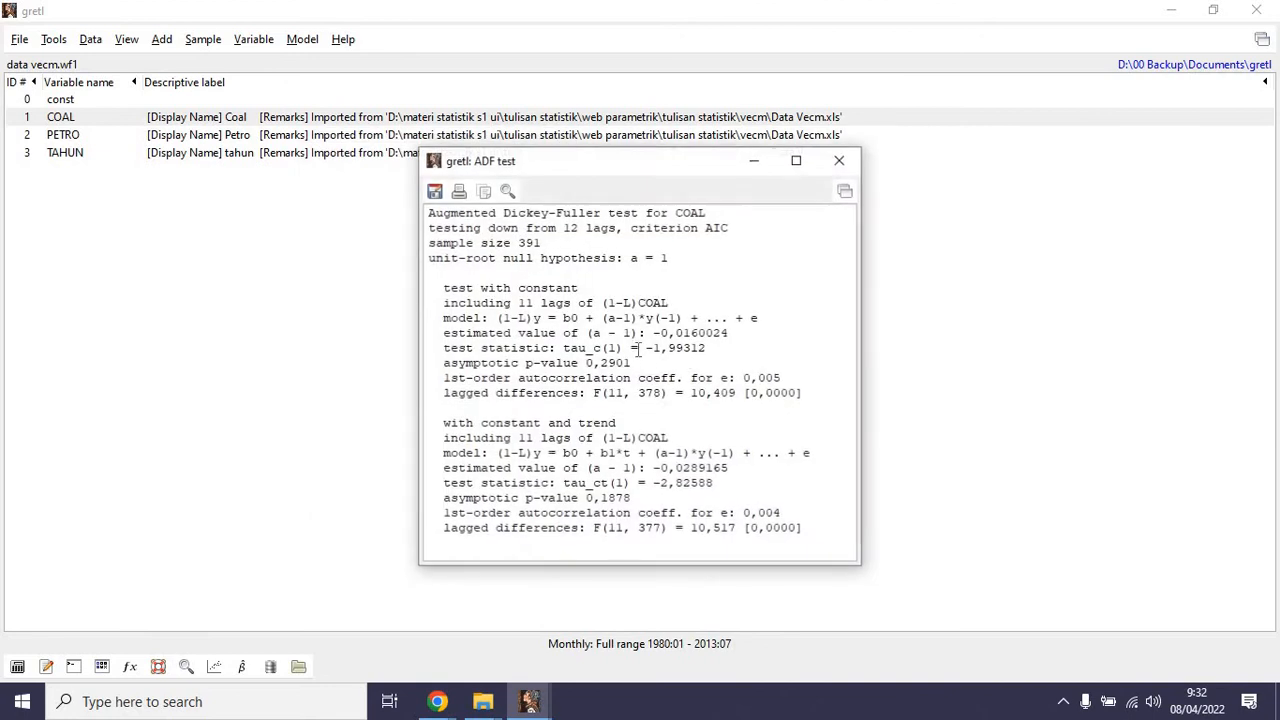
drag(649, 357, 652, 358)
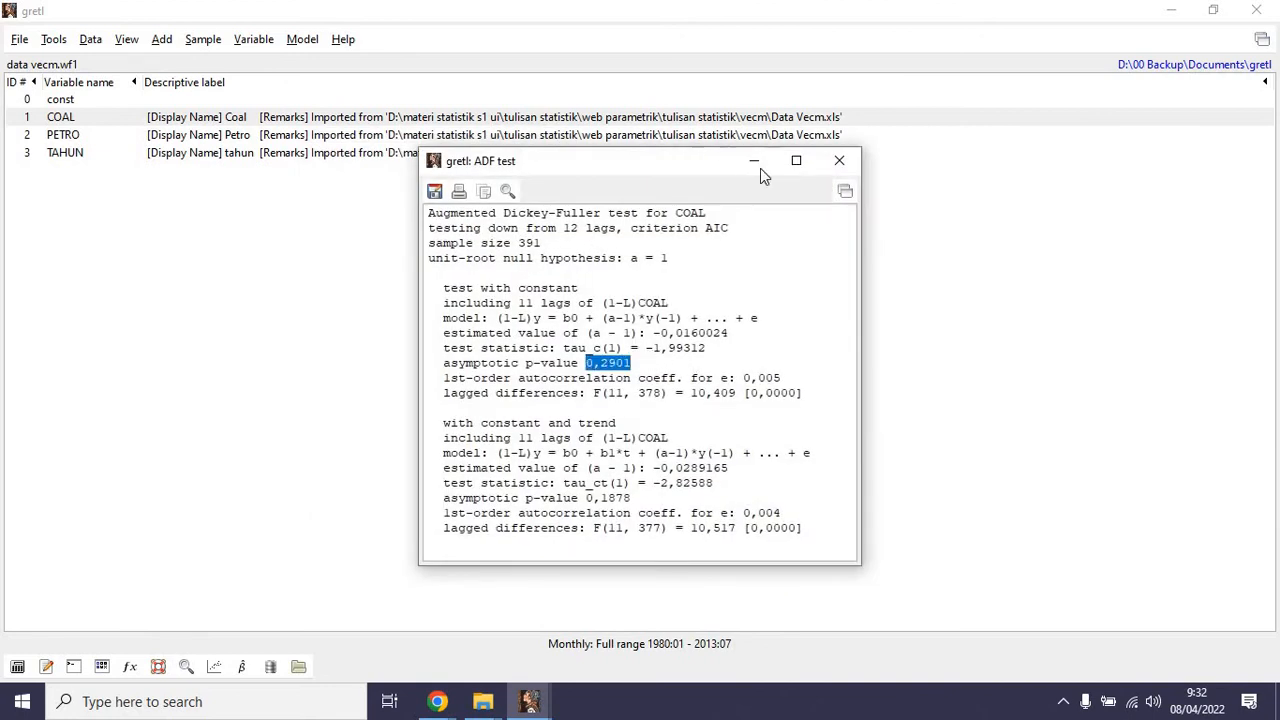
click(853, 165)
Run the Augmented Dickey-Fuller test on the level of PETRO with lag order 12 and AIC, review the p-value and close the results.
click(155, 42)
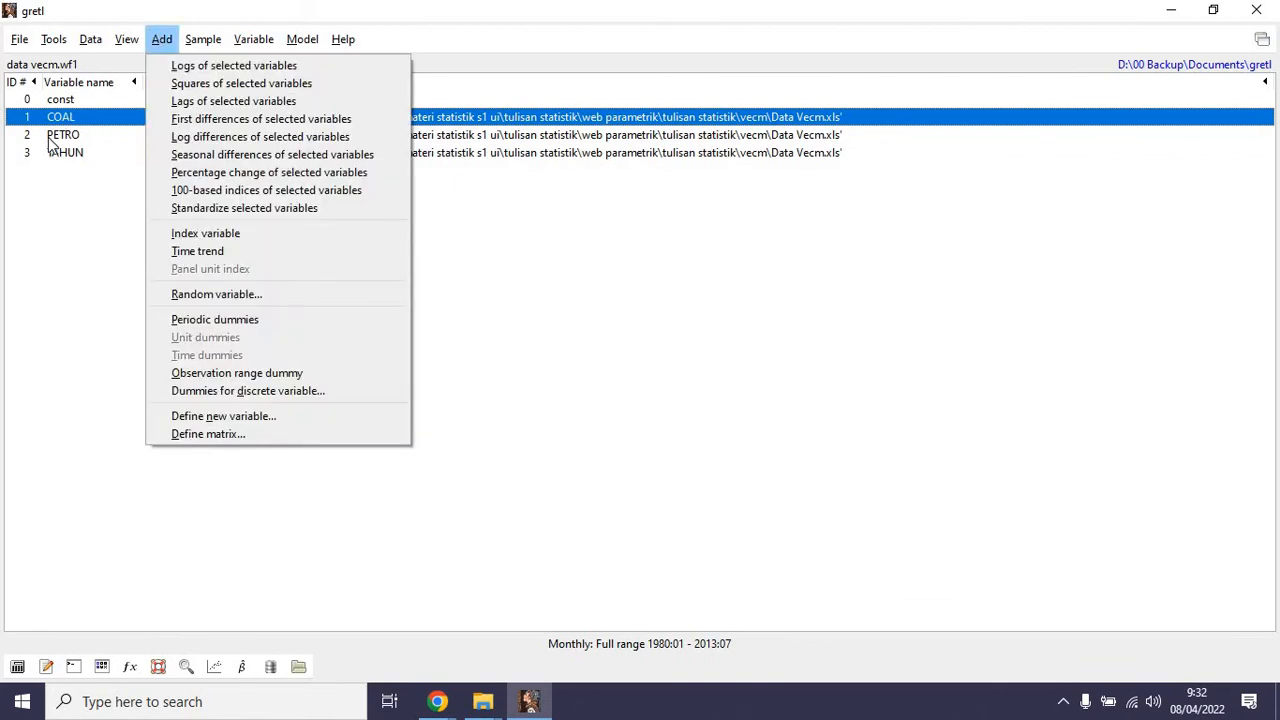
click(153, 46)
click(76, 133)
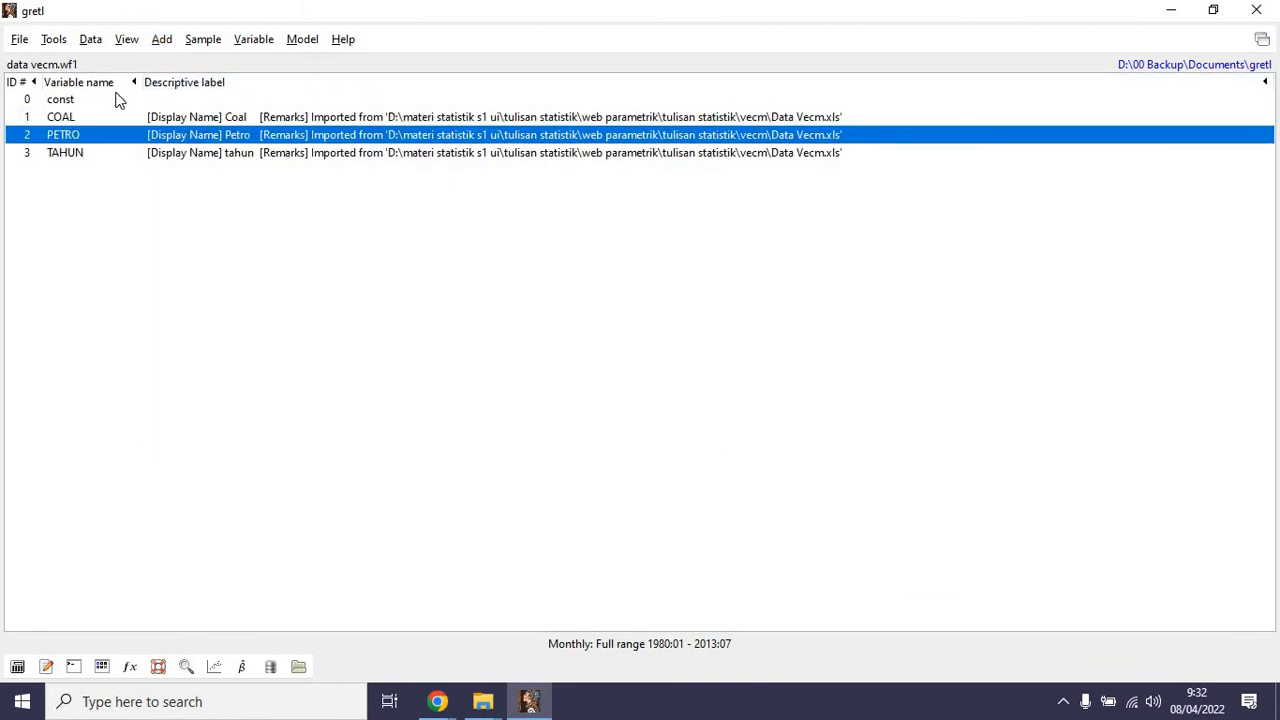
click(200, 44)
mouse_move(253, 42)
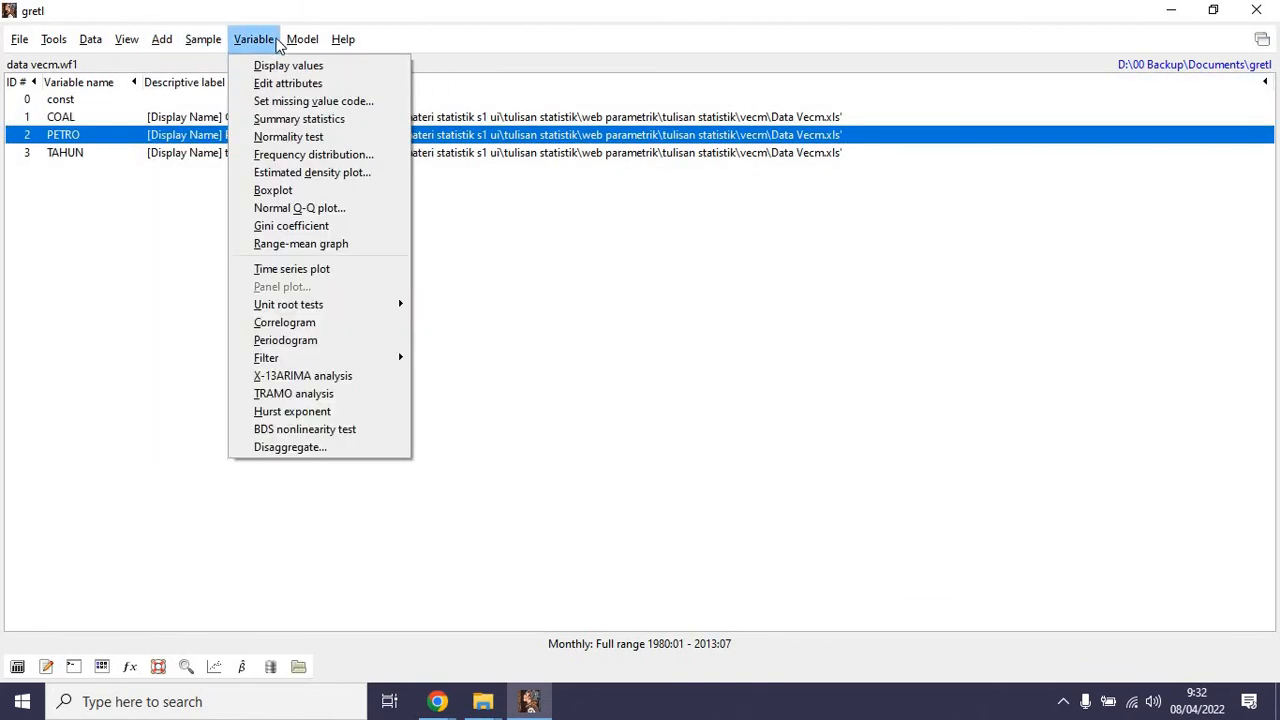
mouse_move(310, 308)
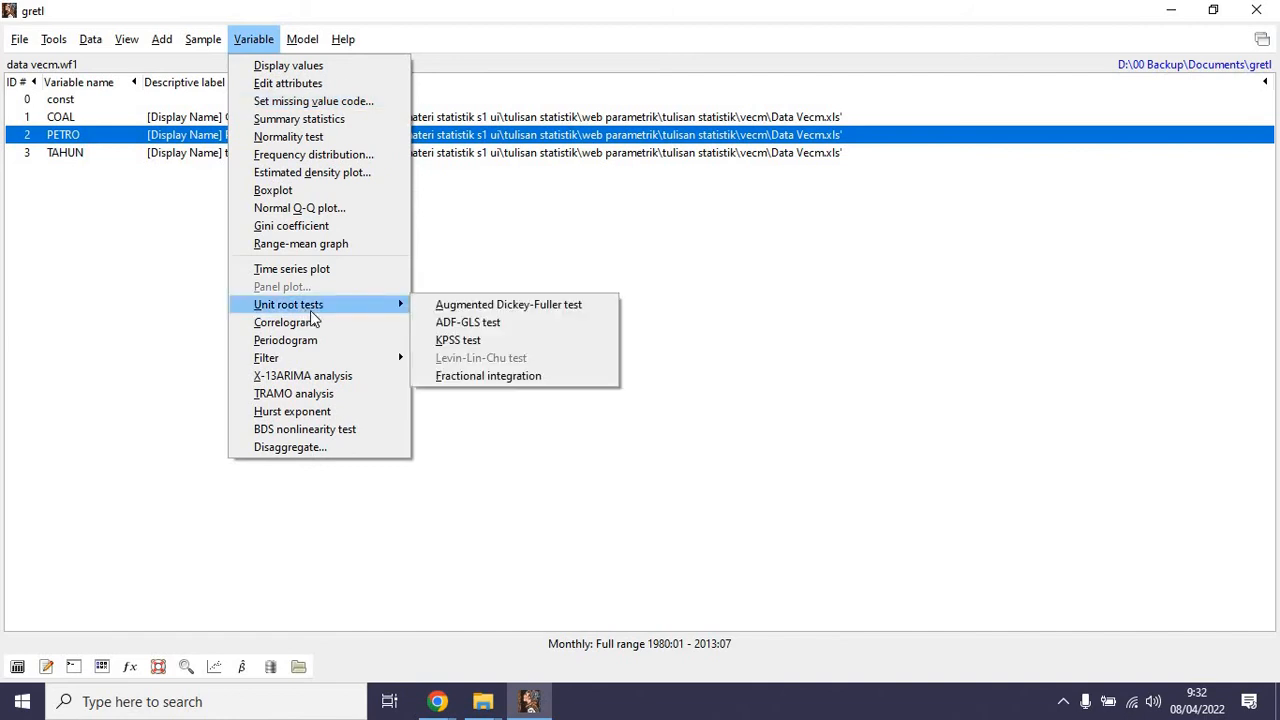
click(479, 304)
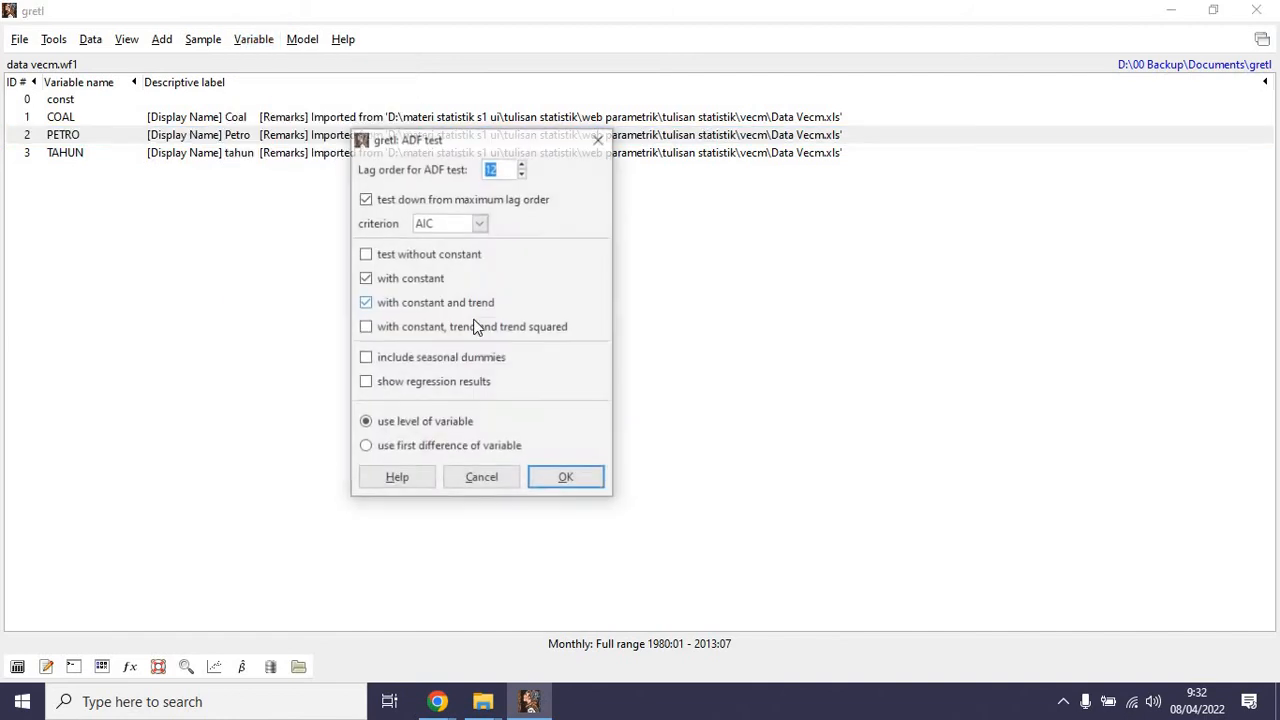
click(567, 479)
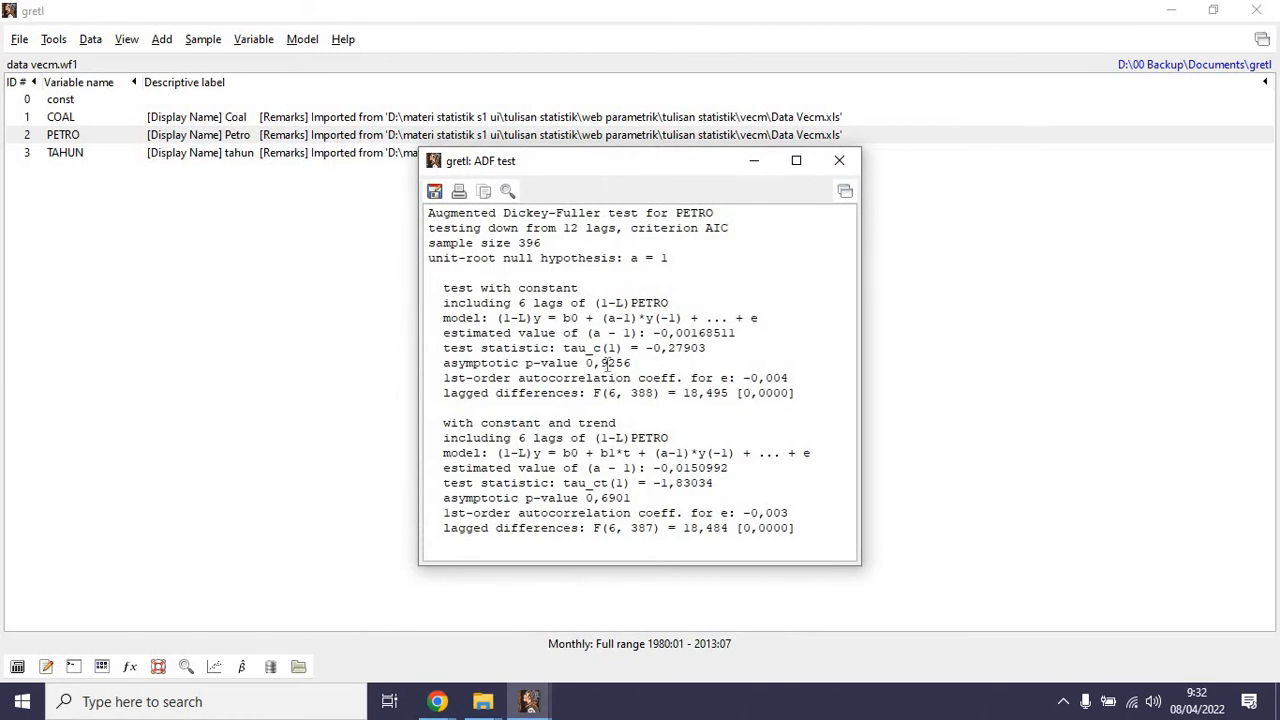
click(840, 163)
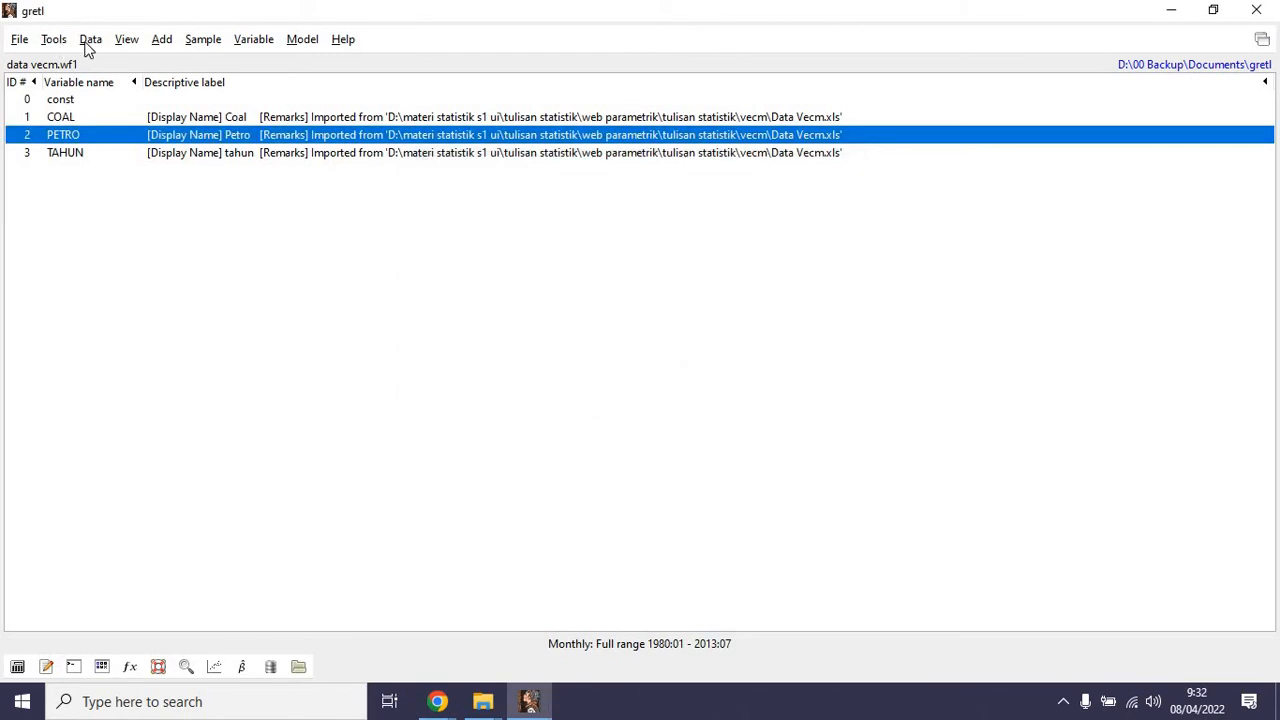
Add the first differences of PETRO and COAL to the dataset as new variables.
click(163, 41)
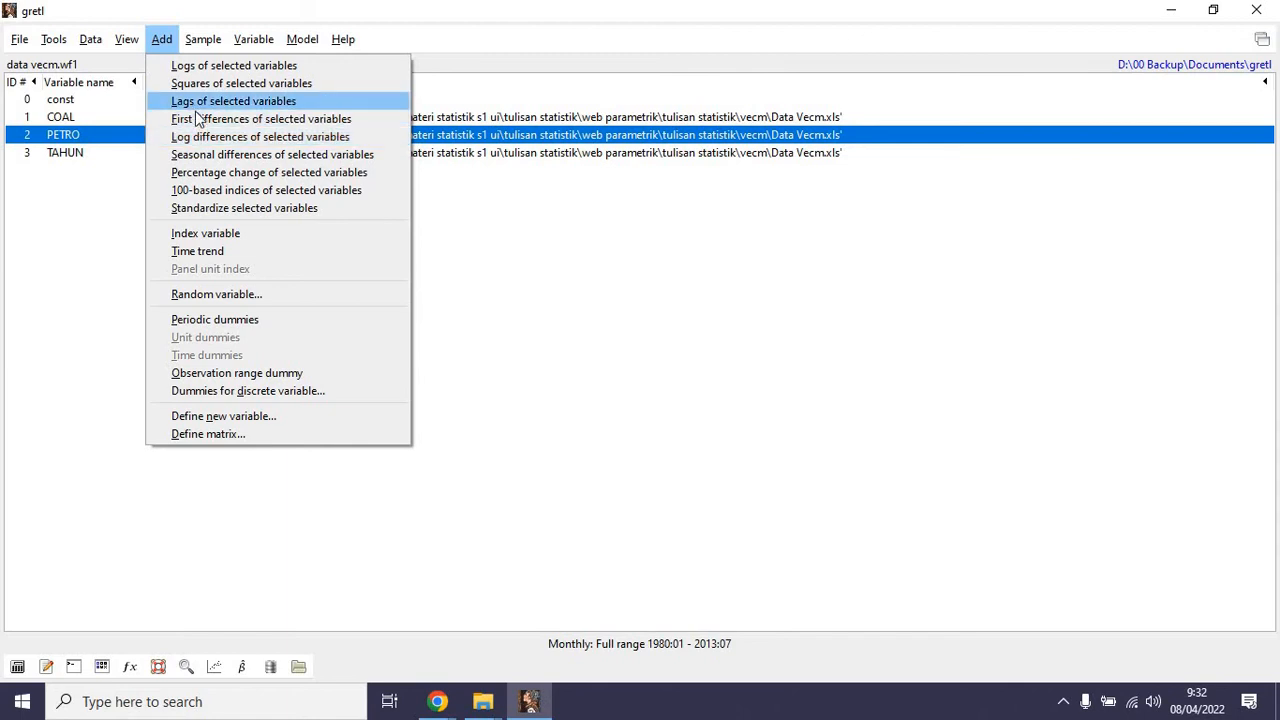
click(200, 120)
click(64, 118)
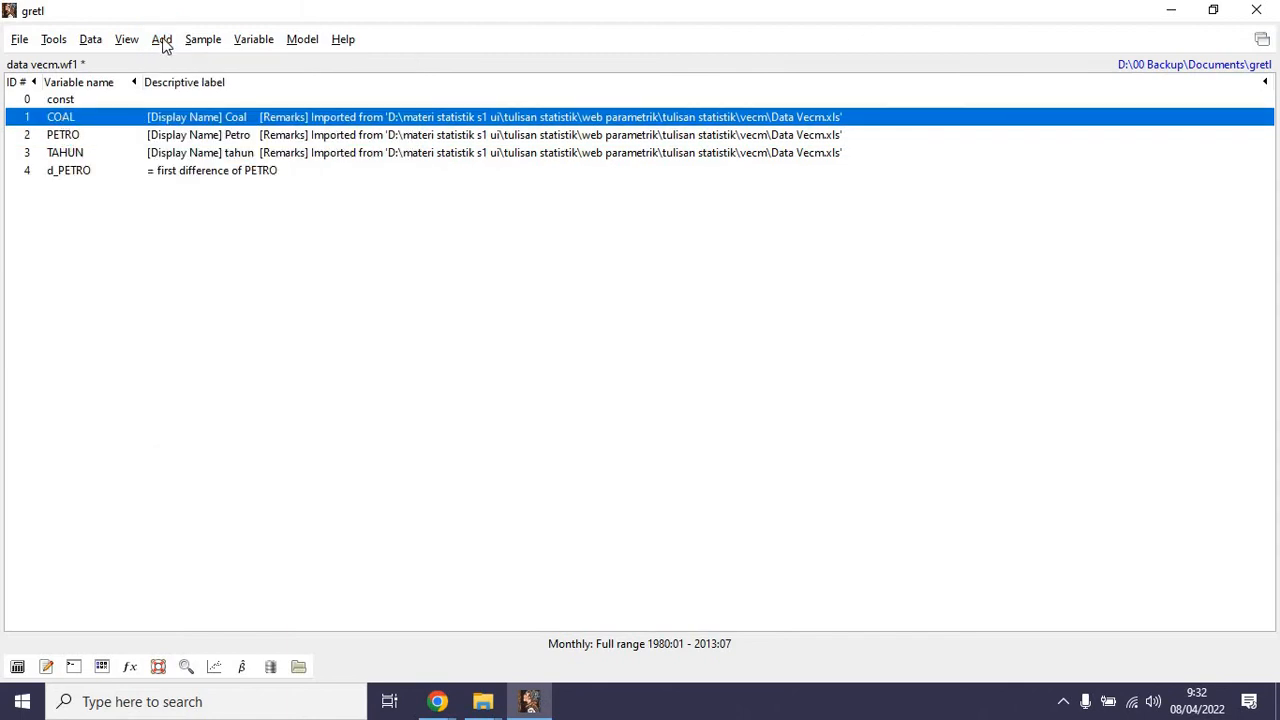
click(163, 41)
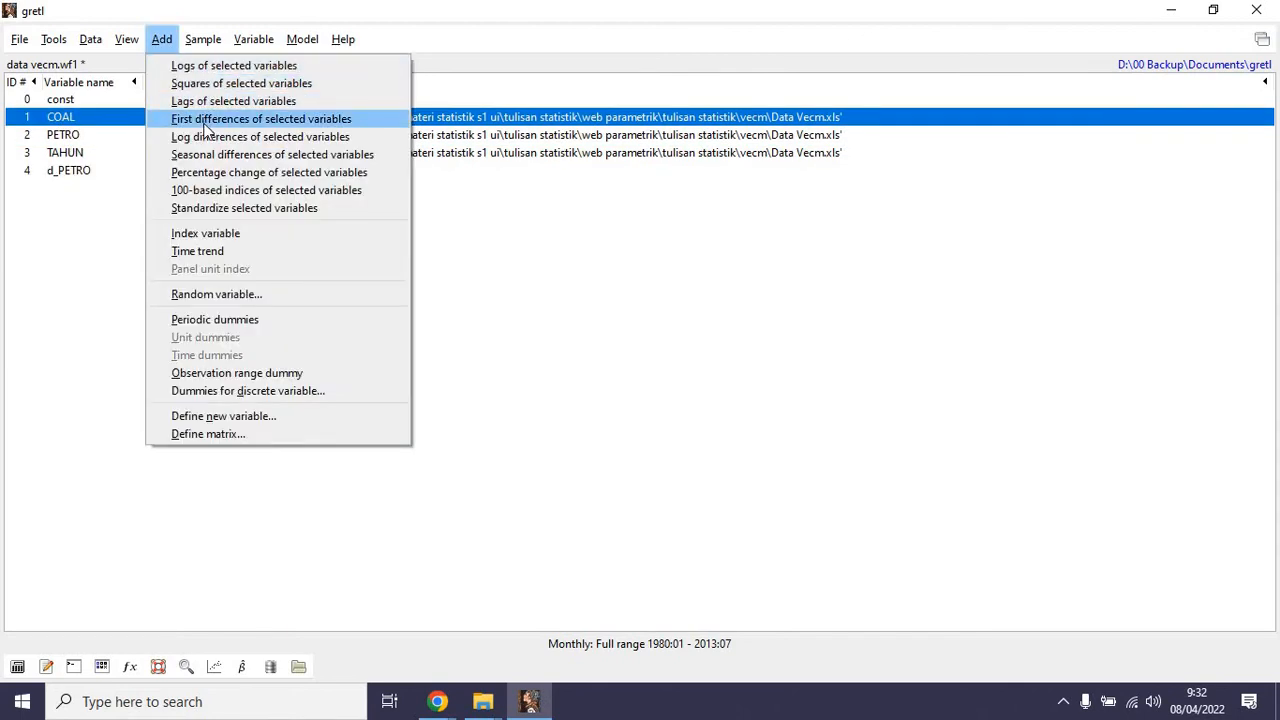
click(208, 122)
Run the Augmented Dickey-Fuller test on d_PETRO with lag order 12 and AIC, check the with-constant p-value and close the results.
click(85, 174)
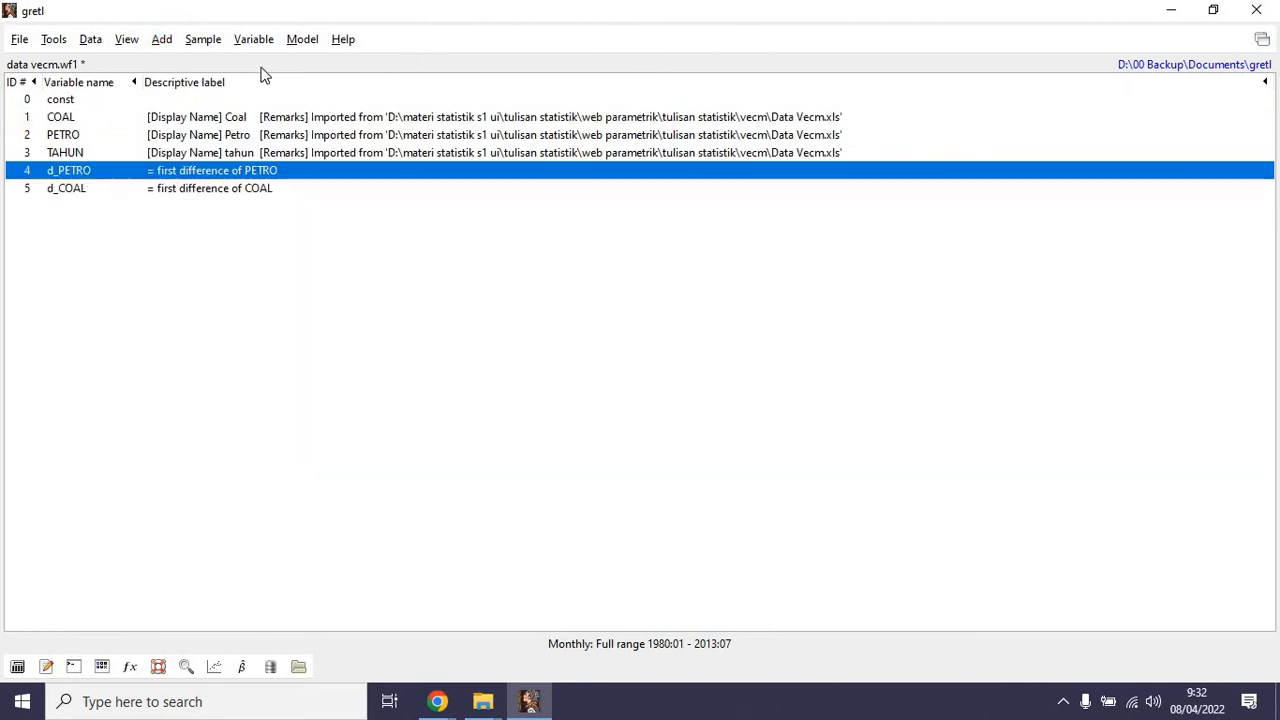
click(251, 41)
mouse_move(190, 47)
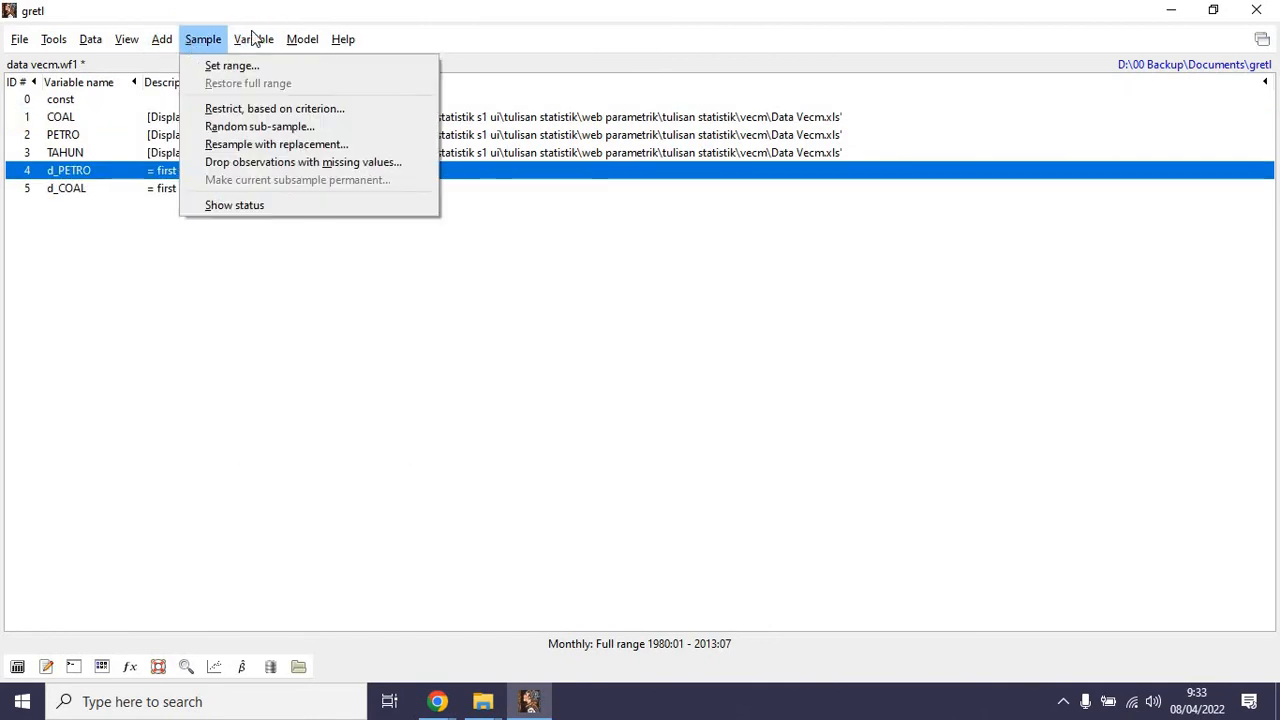
mouse_move(251, 40)
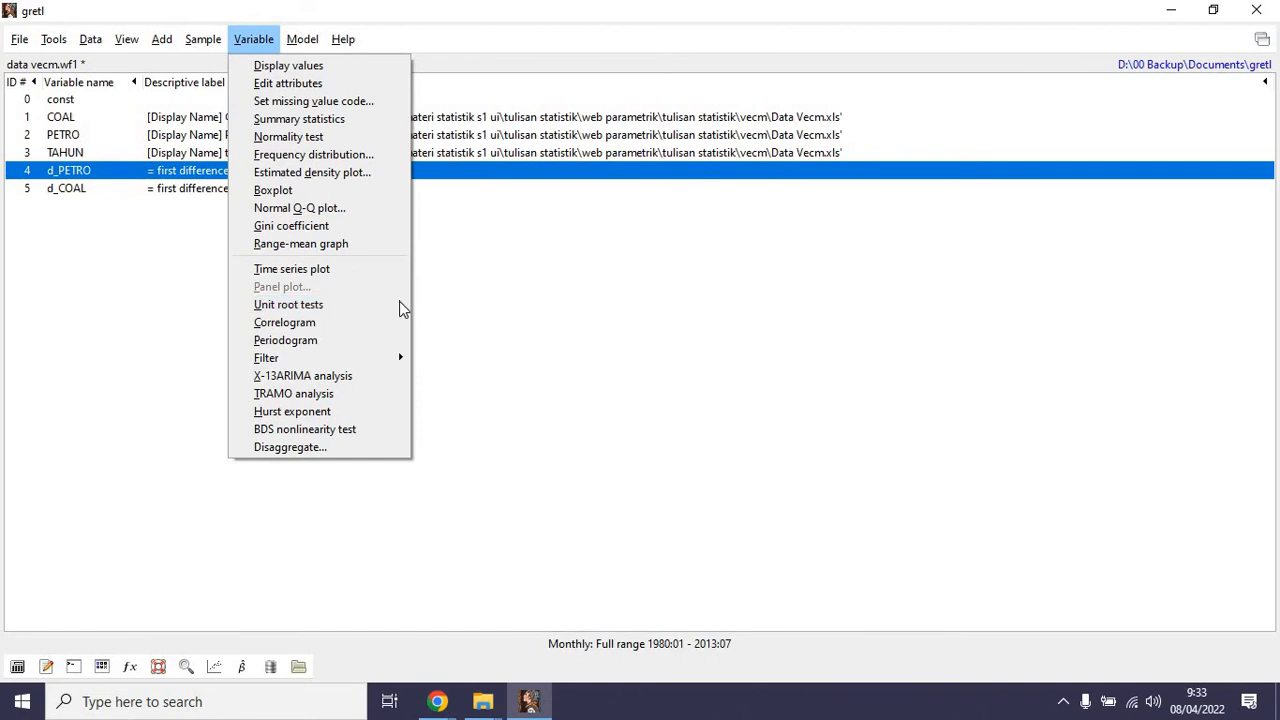
mouse_move(400, 306)
click(495, 306)
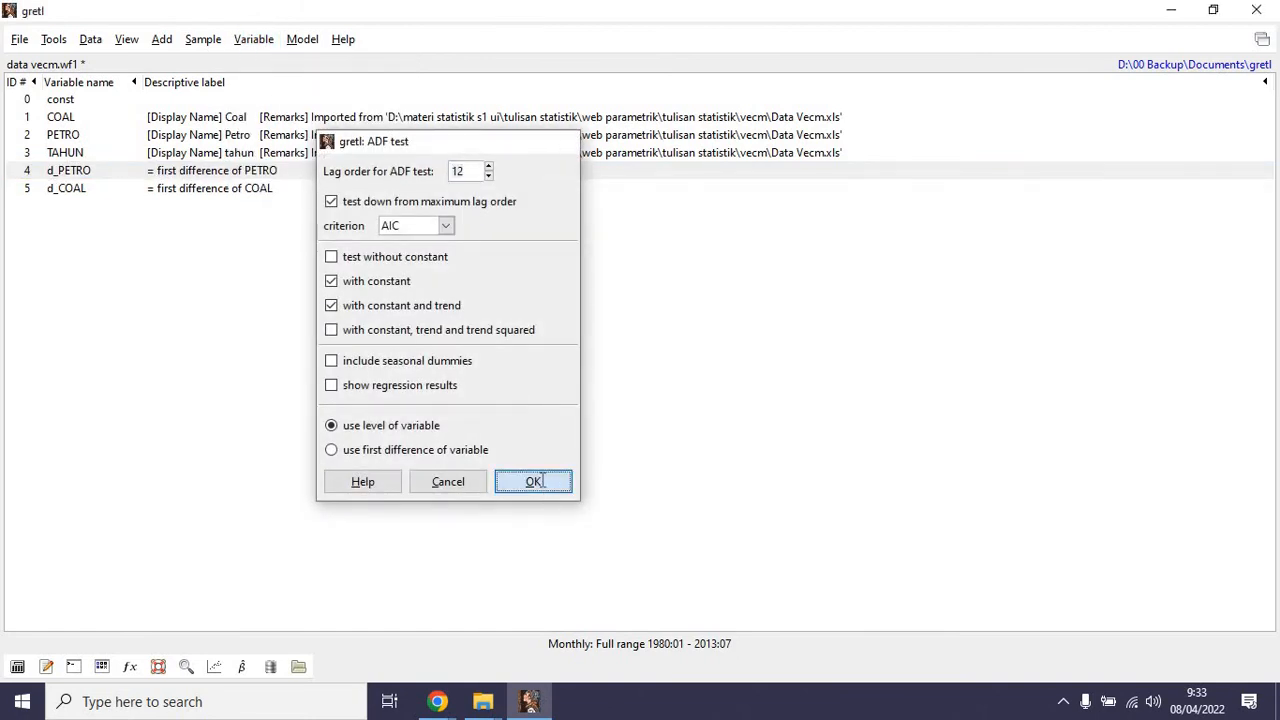
click(548, 490)
drag(580, 366, 670, 363)
click(839, 160)
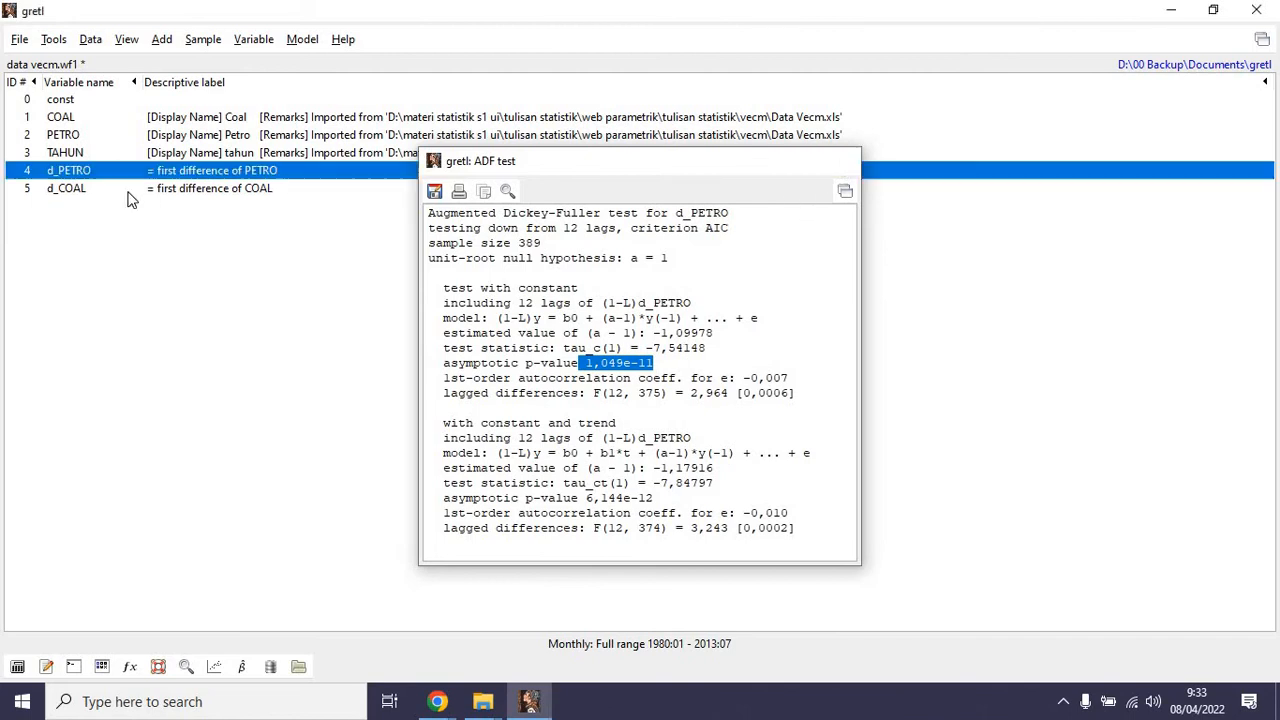
Run the Augmented Dickey-Fuller test on d_COAL with lag order 12 and AIC, check the with-constant p-value and close the results.
click(55, 190)
click(256, 40)
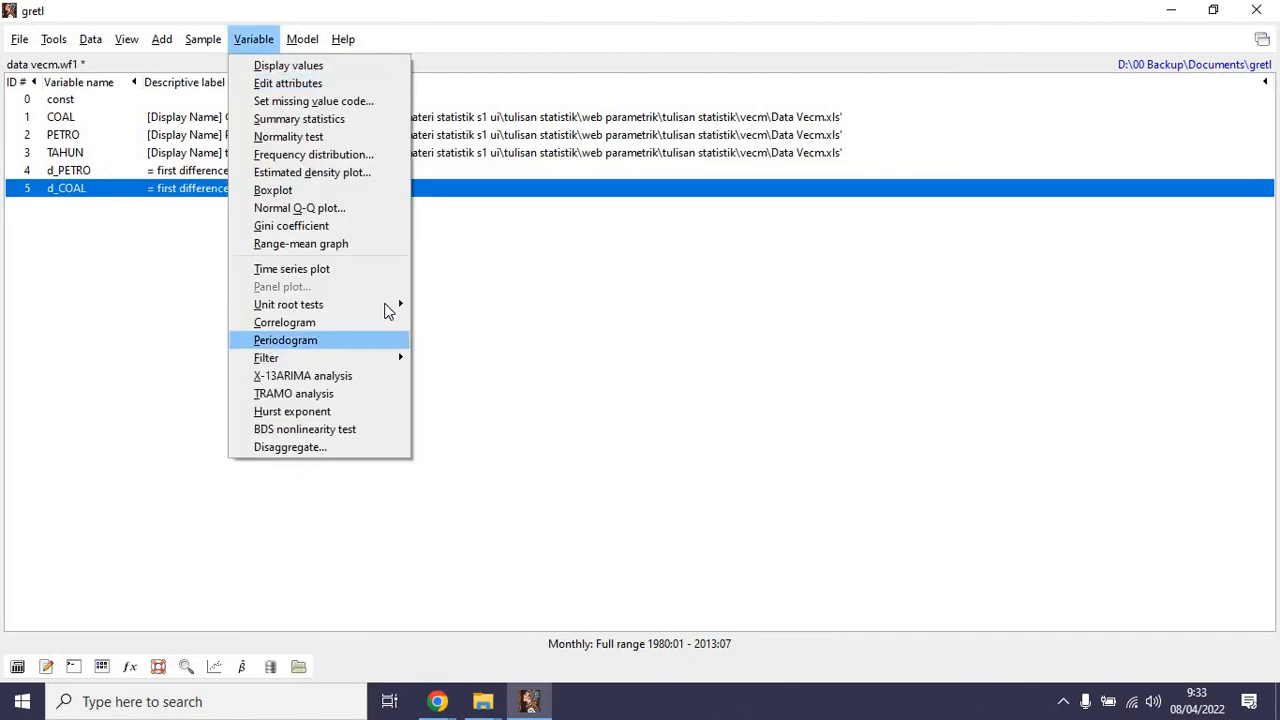
click(485, 304)
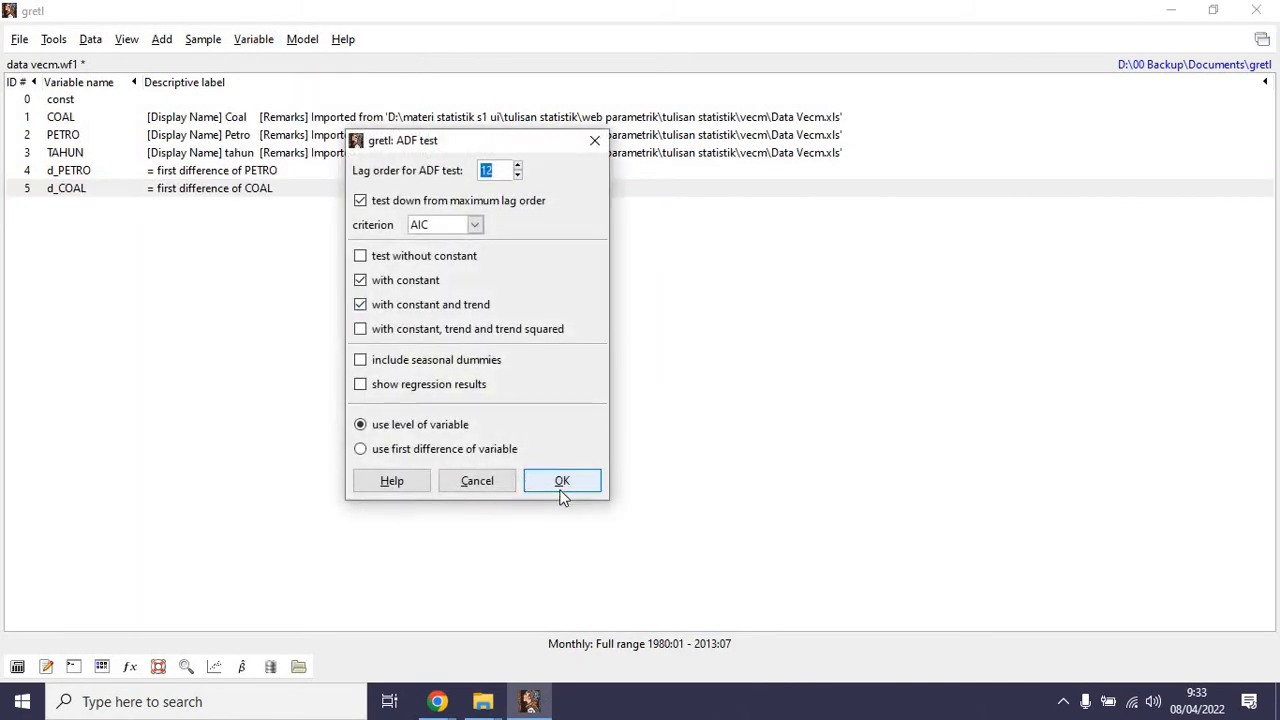
click(560, 480)
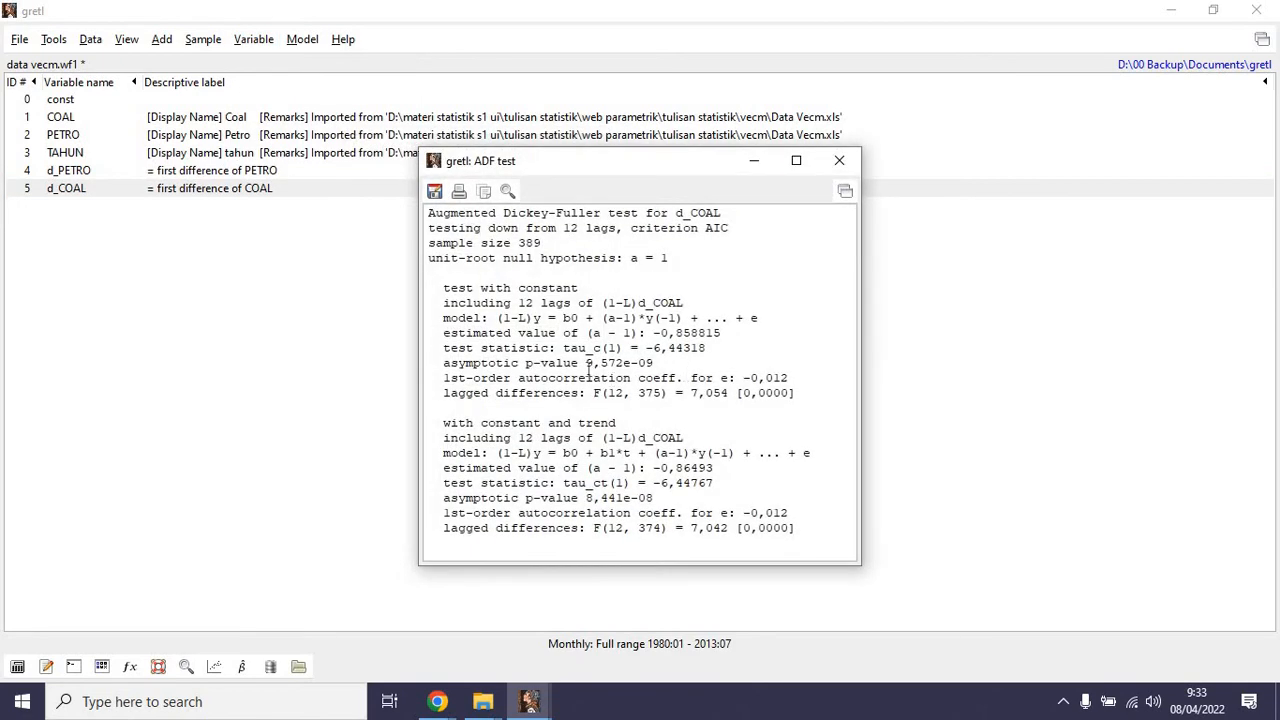
drag(589, 372, 654, 372)
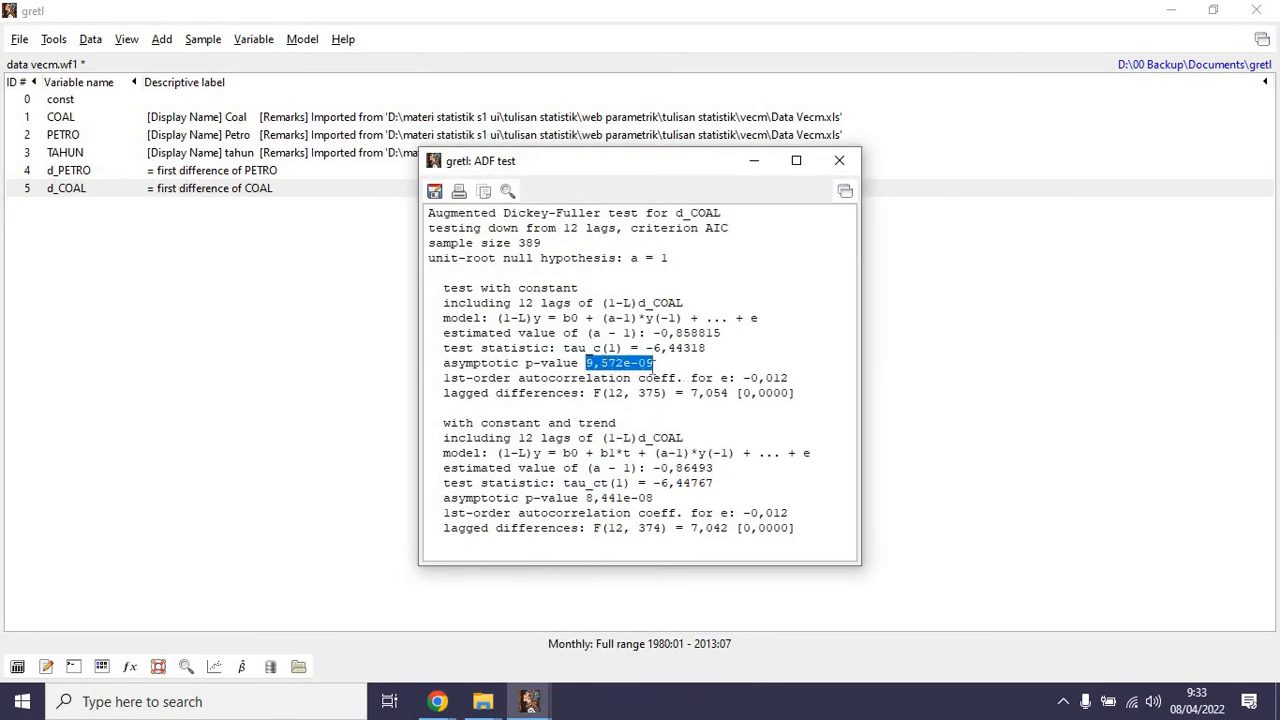
click(837, 159)
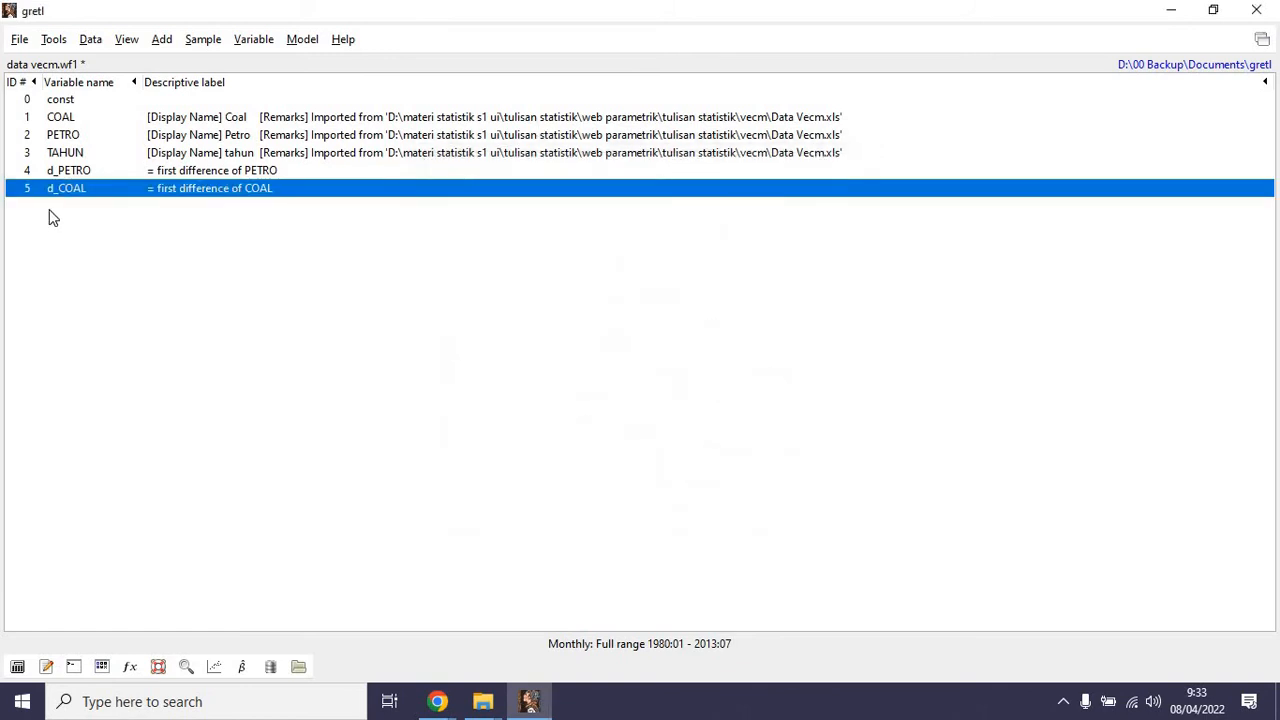
Start a Johansen cointegration test and add COAL as the variable to test.
click(295, 45)
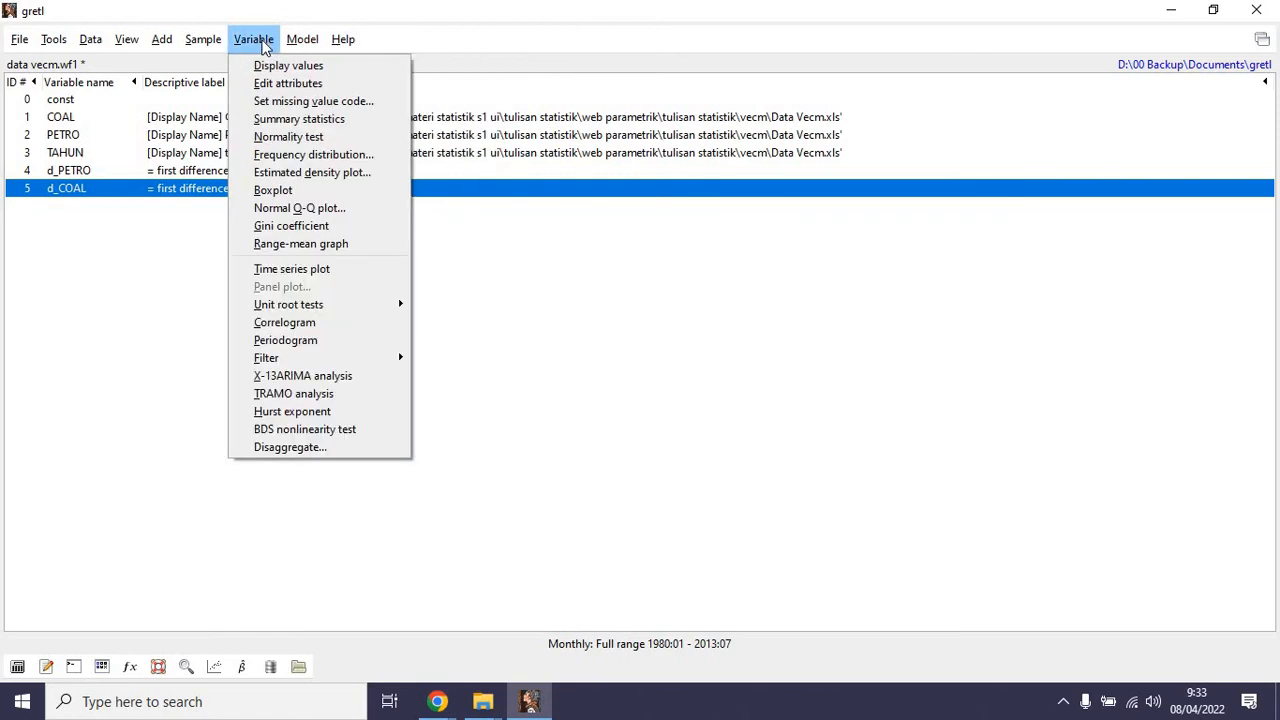
mouse_move(484, 153)
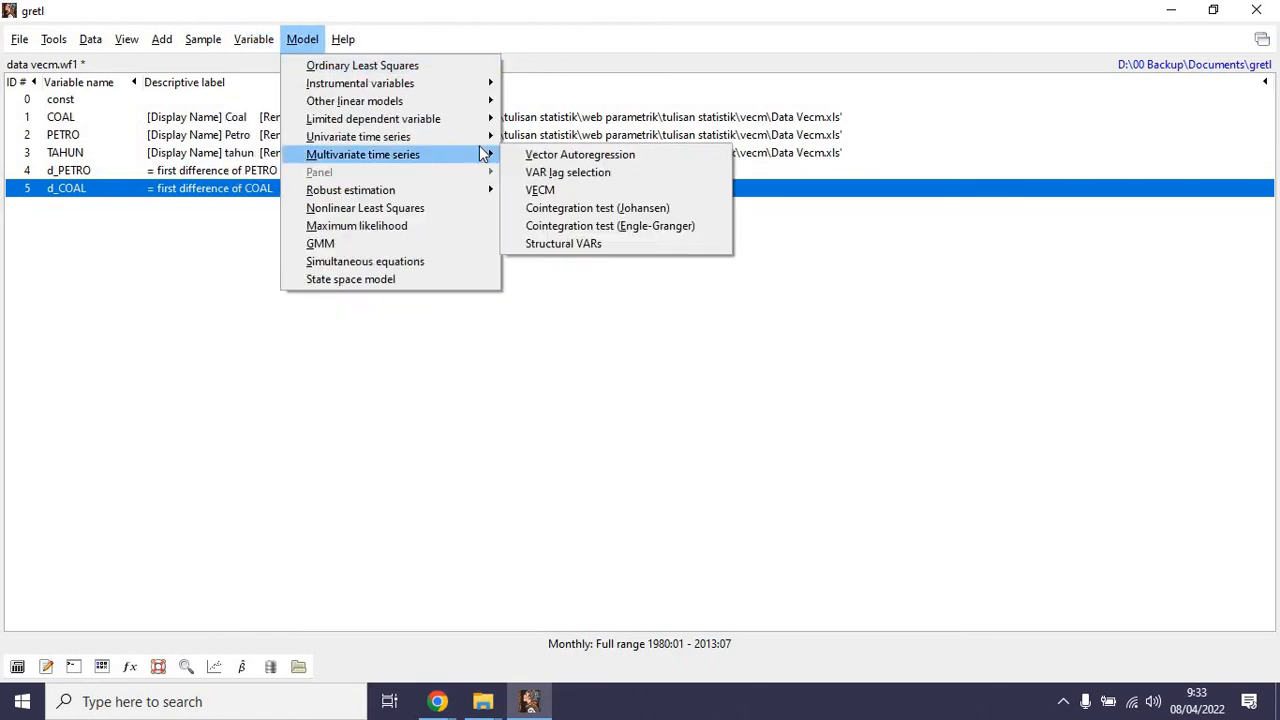
click(684, 209)
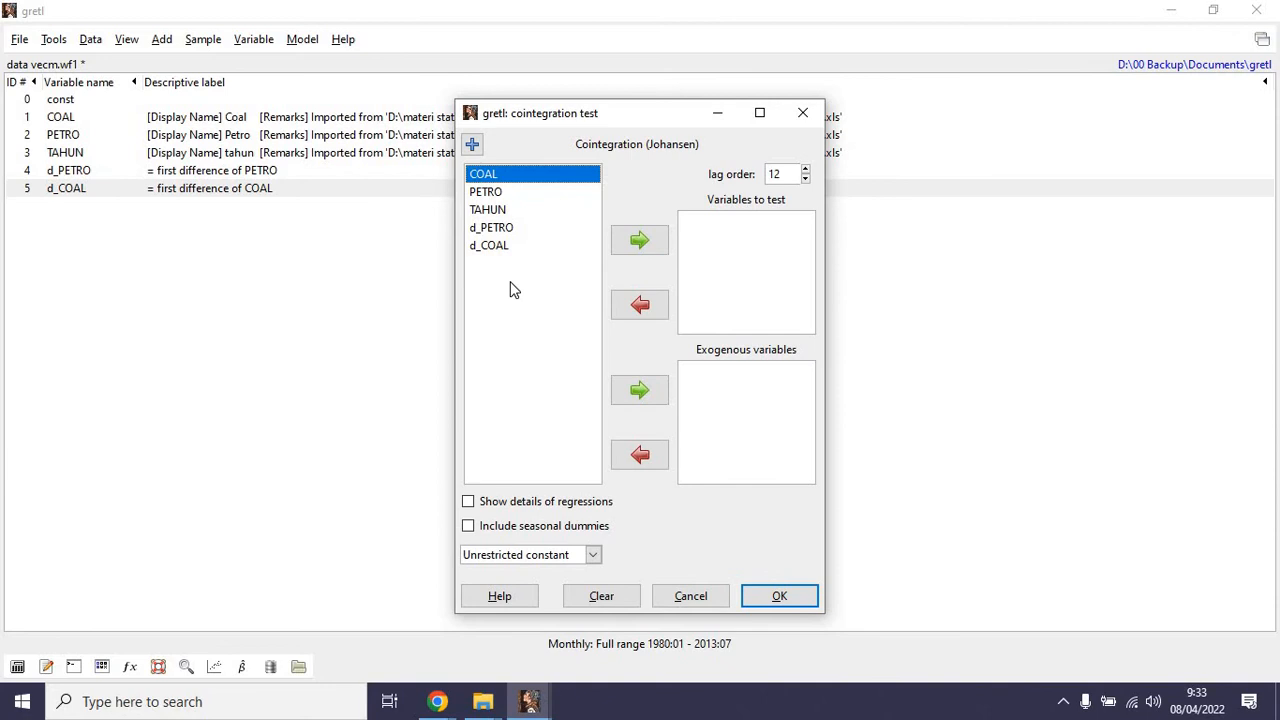
click(637, 241)
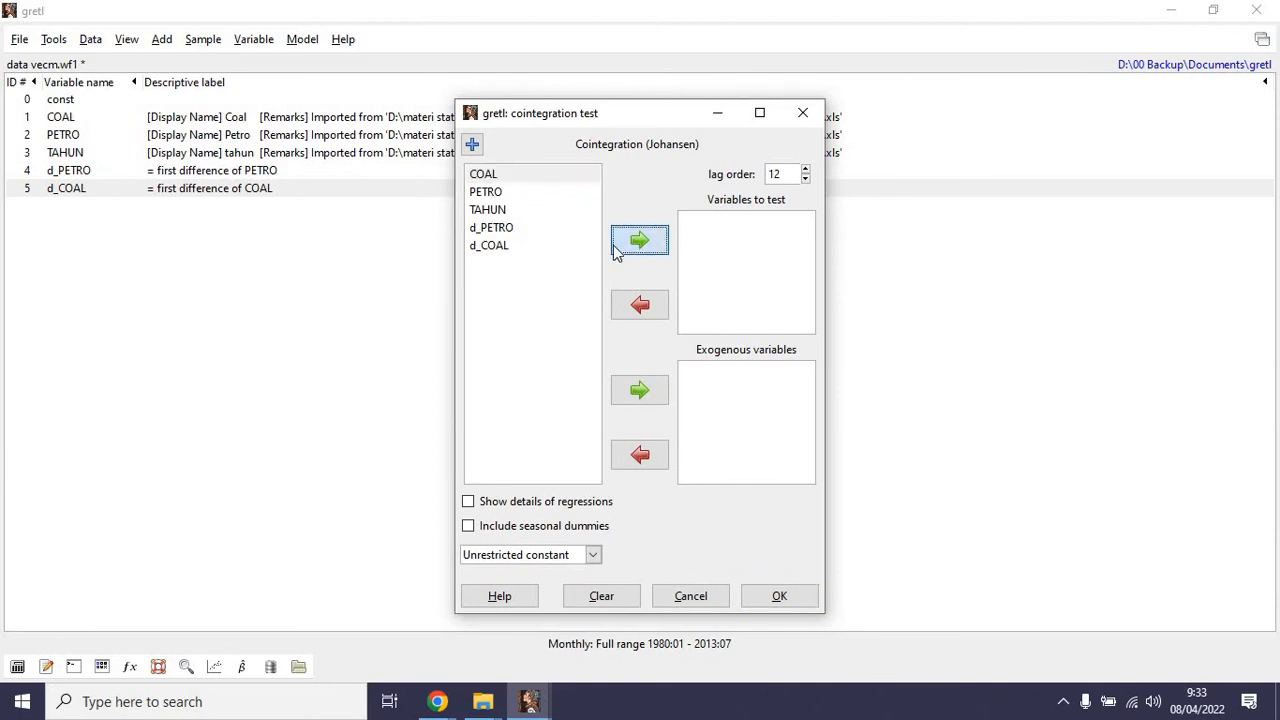
Add PETRO to the Johansen test as an exogenous variable with unrestricted status.
click(488, 193)
click(640, 390)
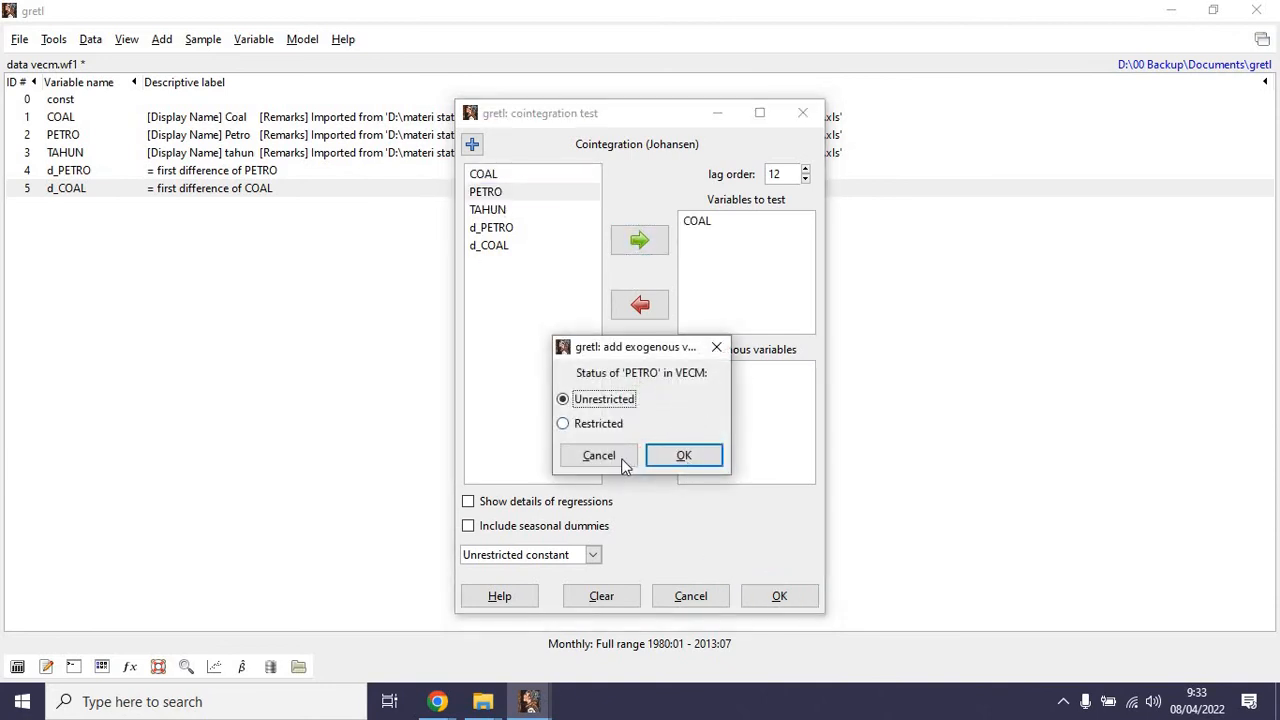
click(622, 461)
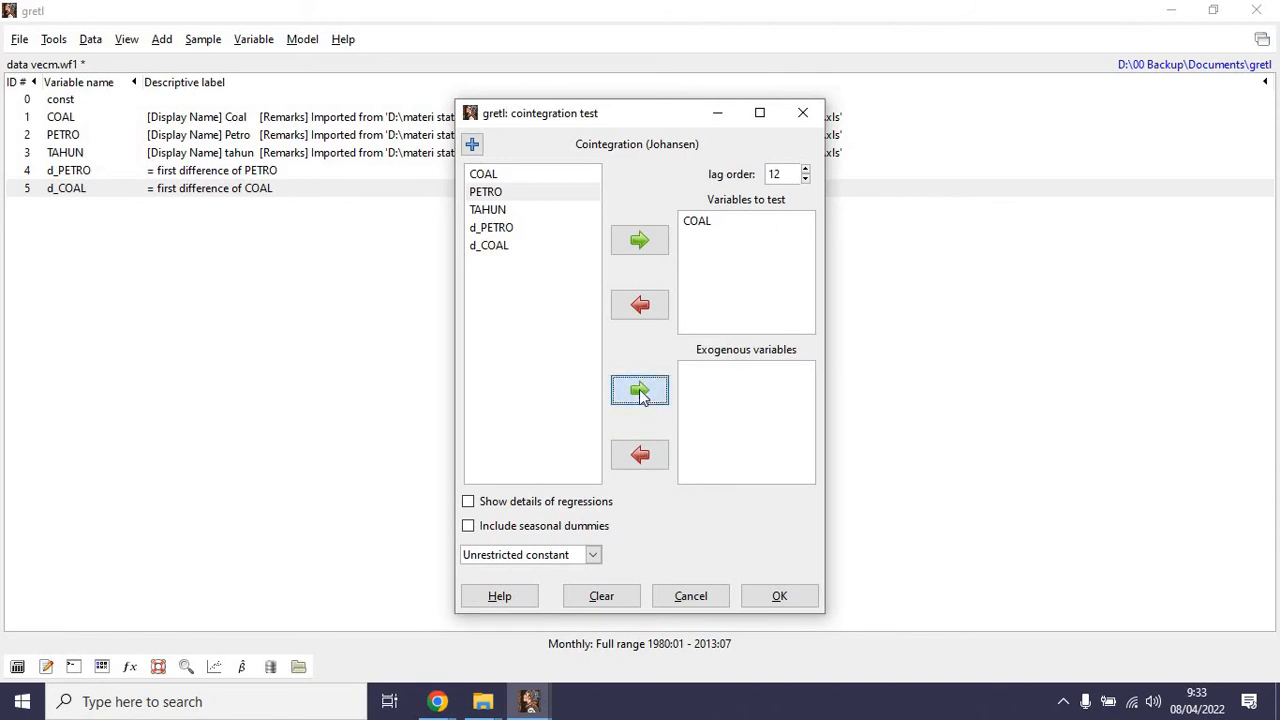
click(640, 393)
click(600, 421)
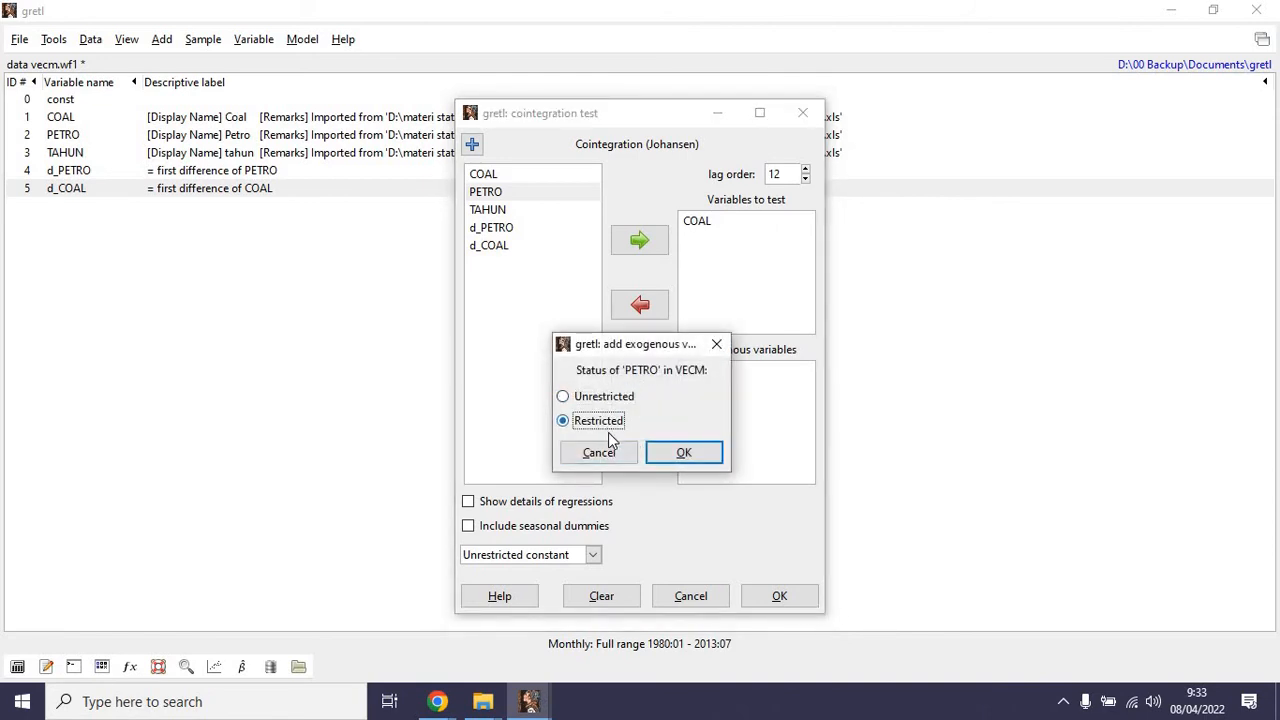
key(Up)
click(680, 459)
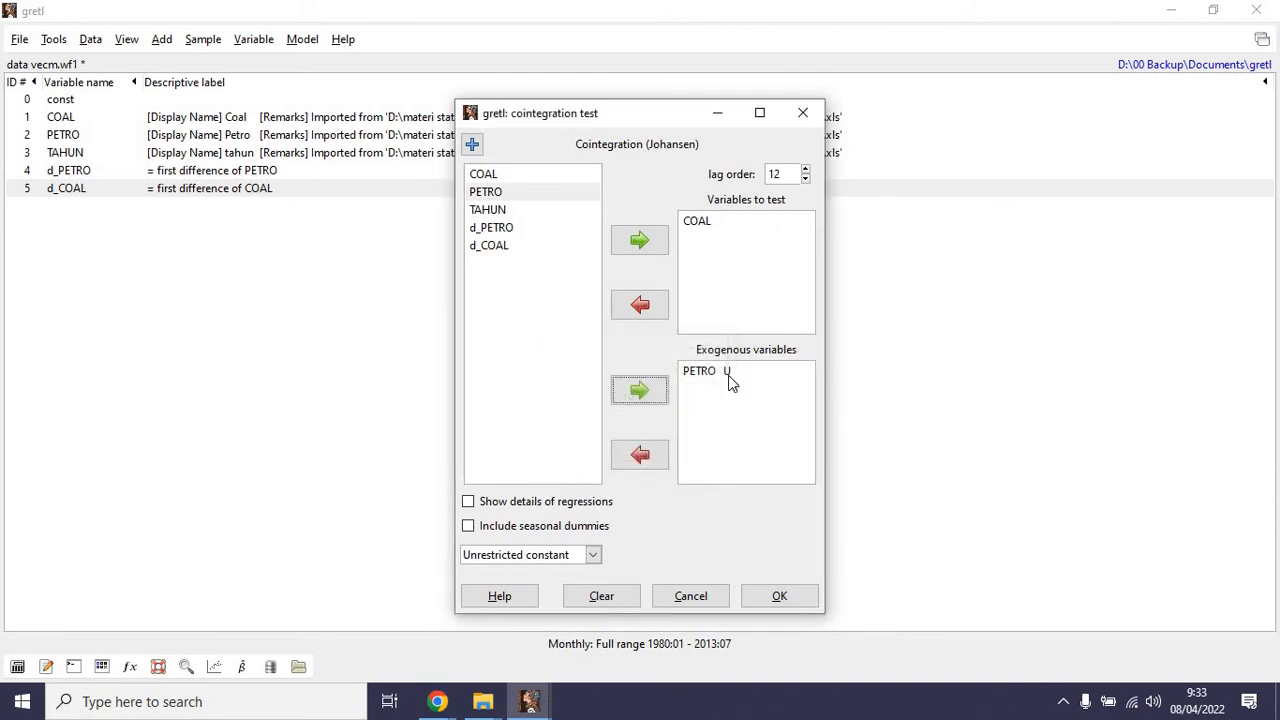
Try to run the Johansen test on COAL with PETRO as exogenous variable, lag order 12 and an unrestricted constant.
click(593, 555)
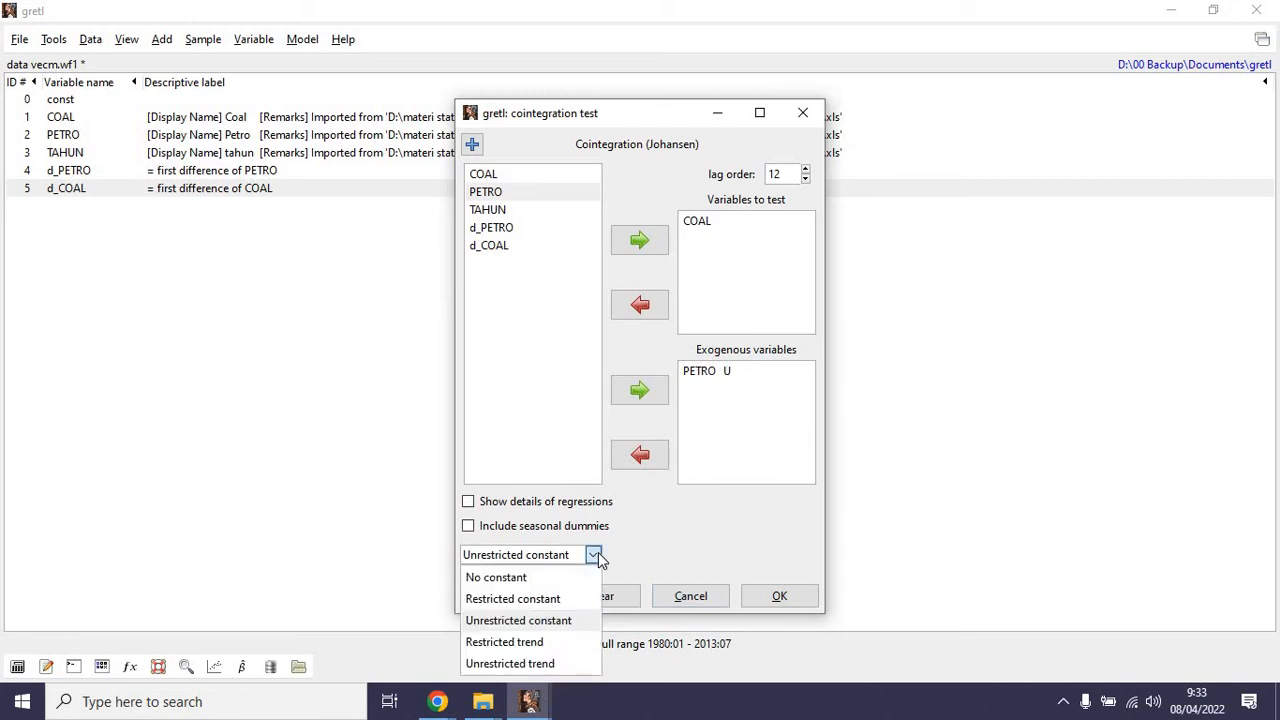
click(595, 557)
click(776, 595)
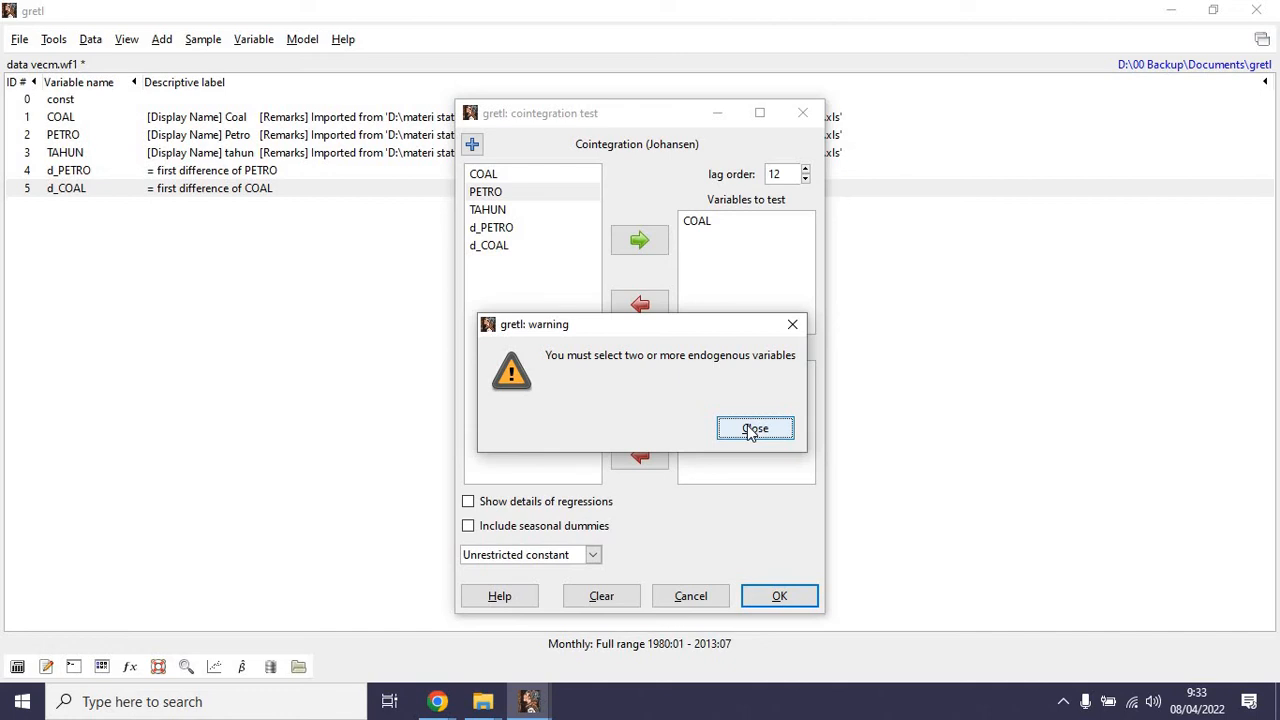
click(753, 429)
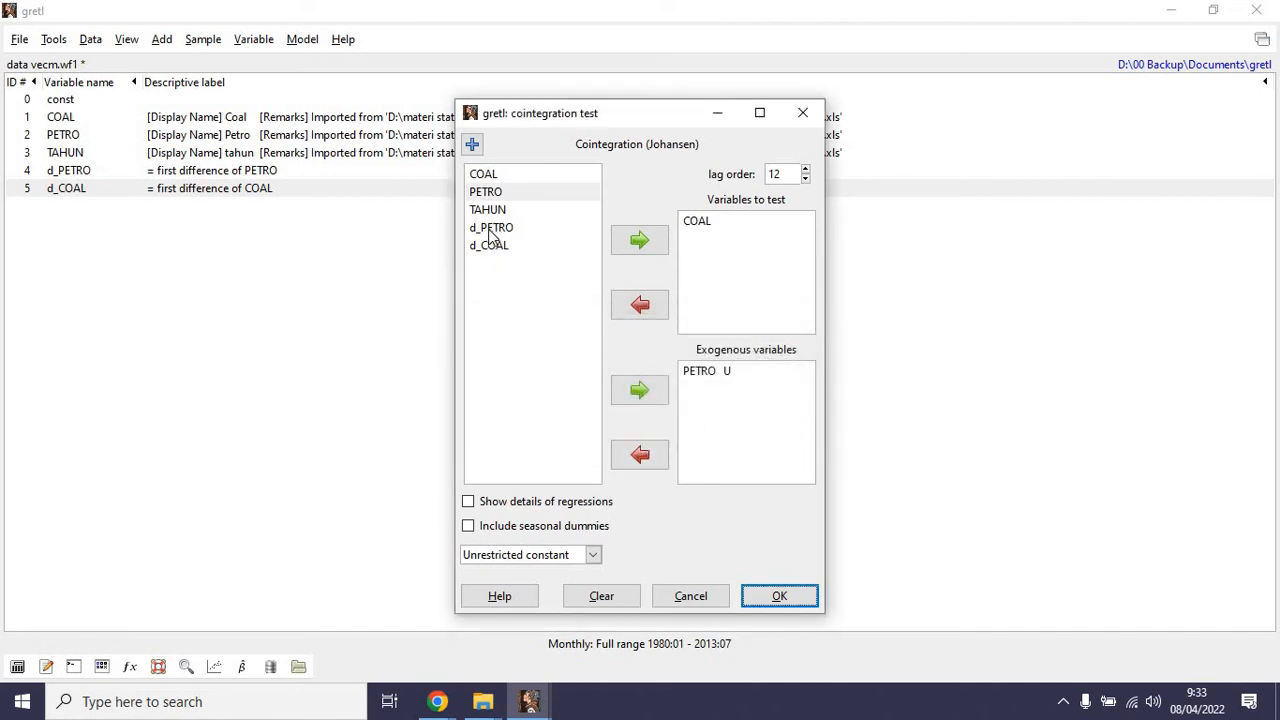
click(651, 392)
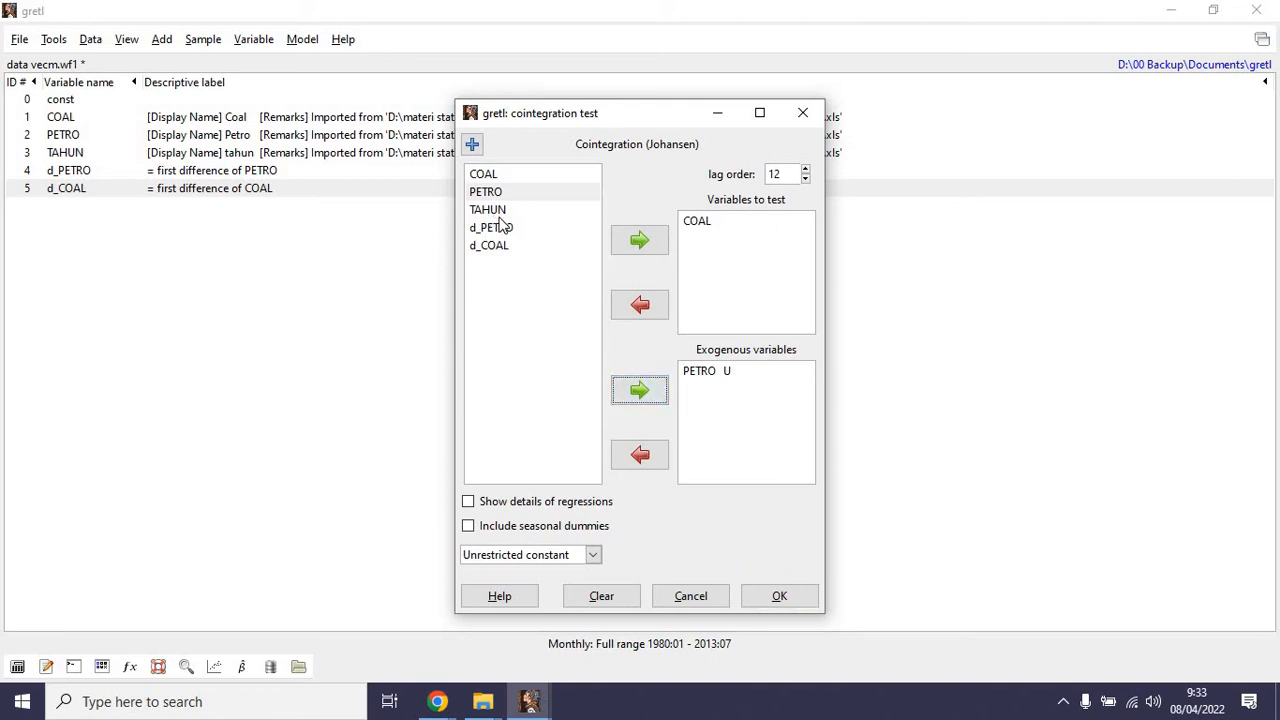
click(490, 176)
click(652, 394)
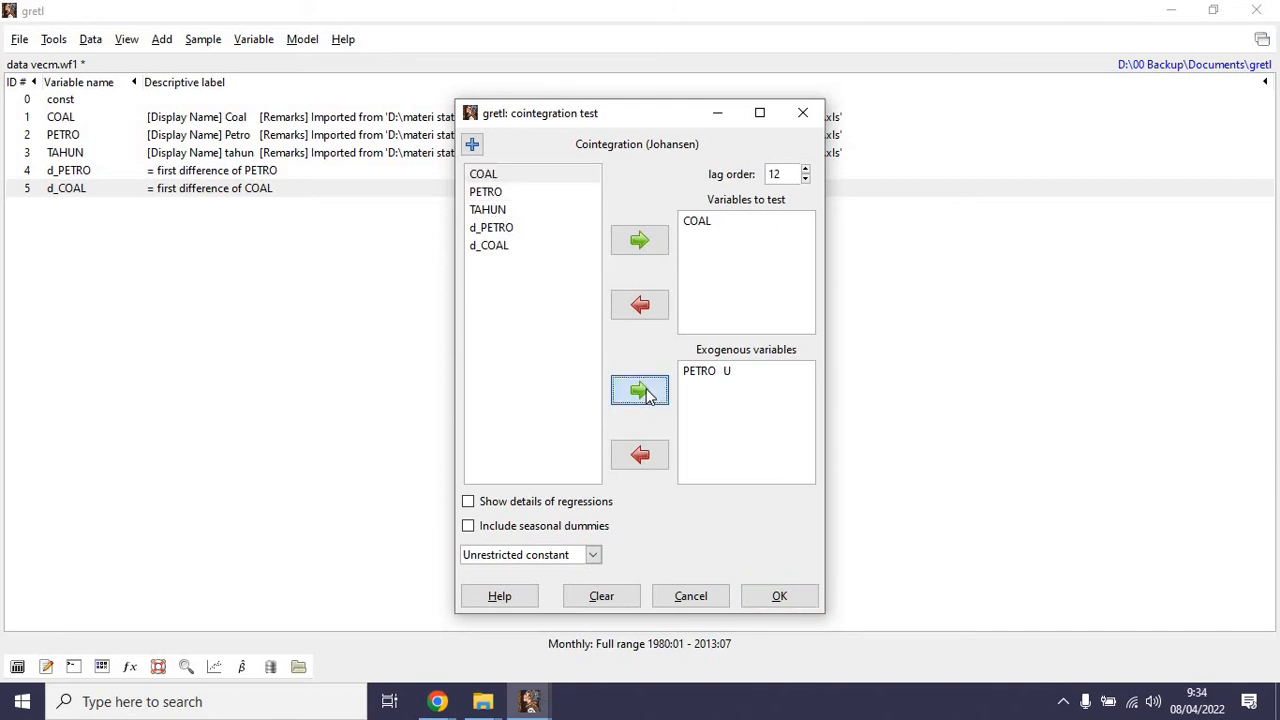
click(690, 453)
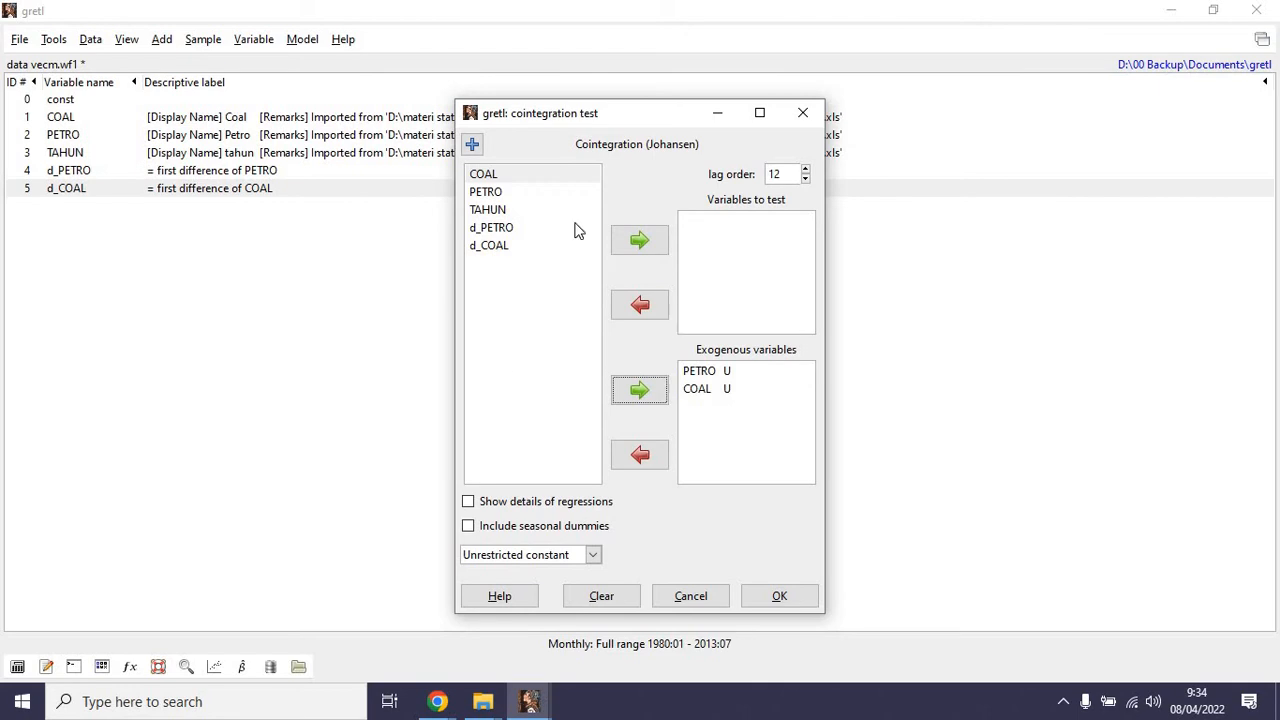
click(803, 115)
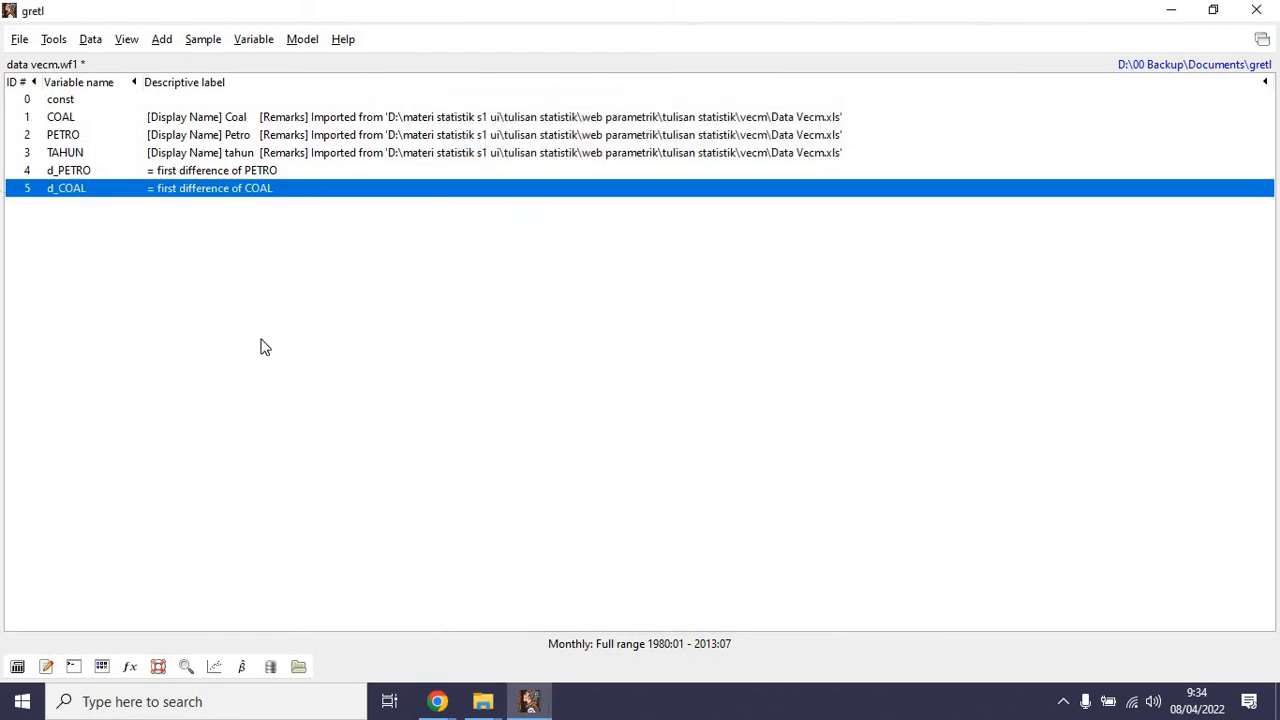
Open the recent dataset data var new.wf1 in place of the current data without saving.
click(530, 704)
click(530, 704)
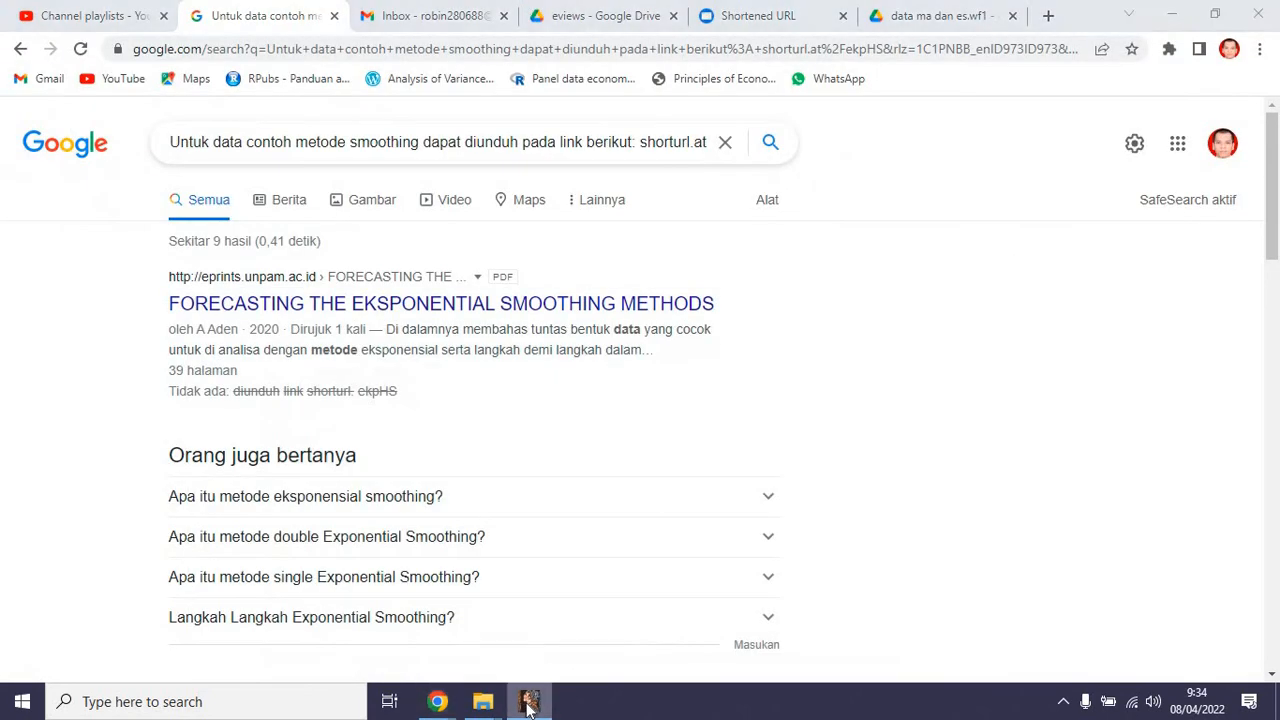
click(24, 41)
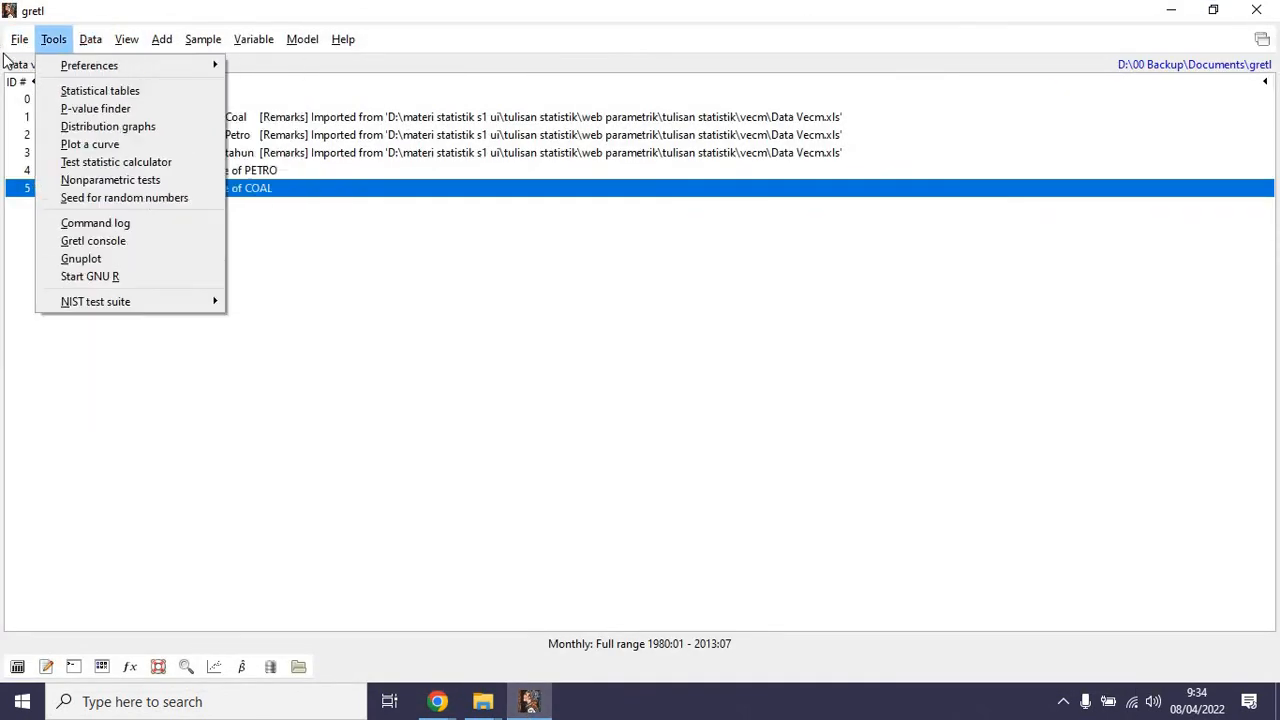
mouse_move(225, 66)
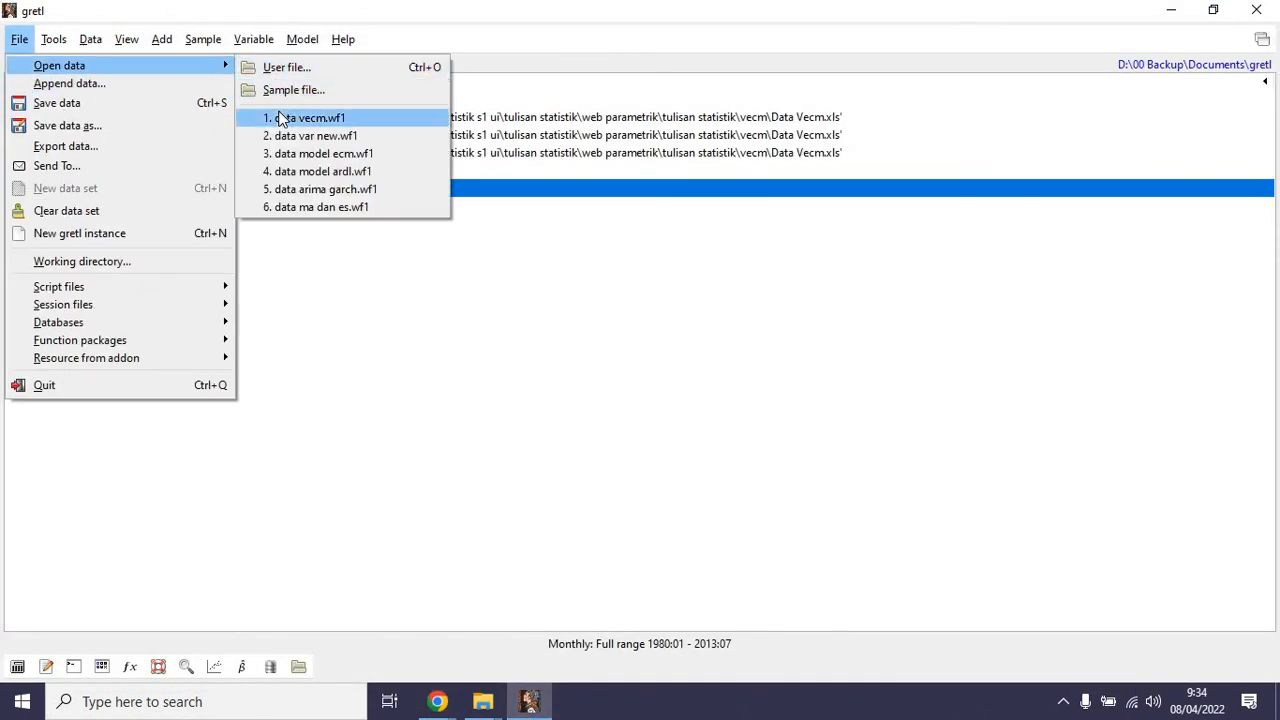
click(322, 136)
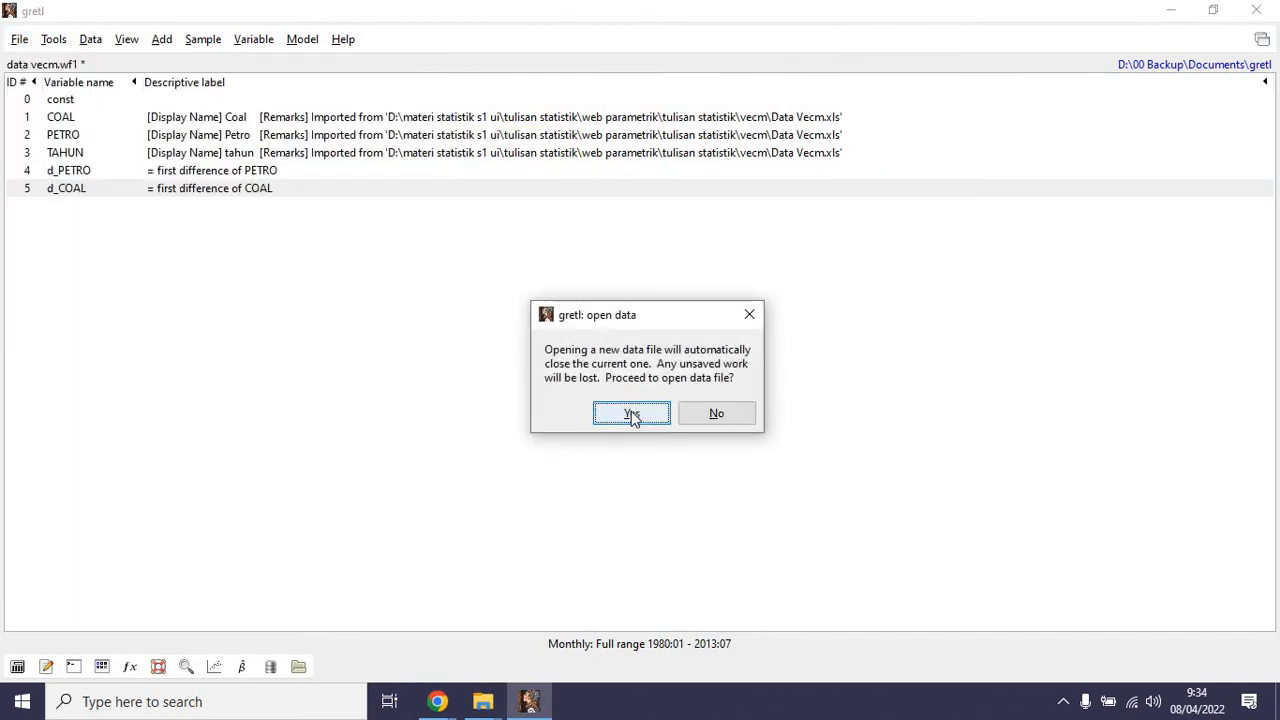
click(630, 412)
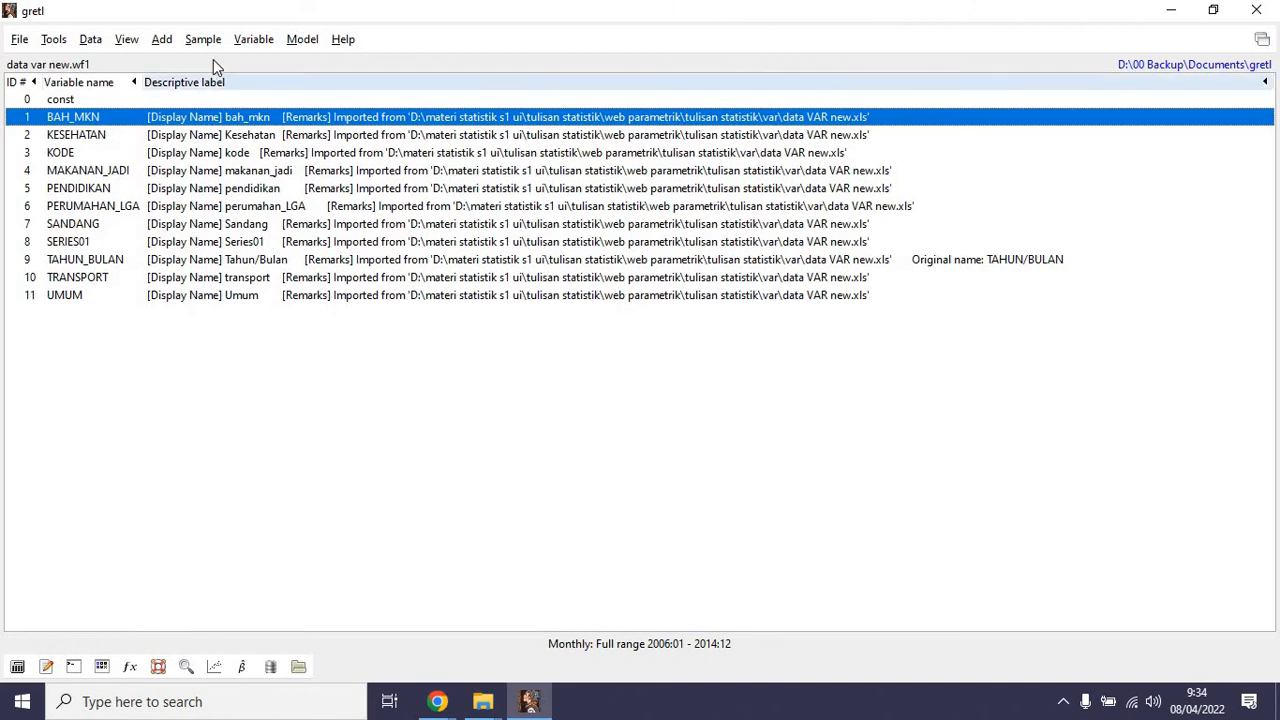
Start a Johansen cointegration test and add PENDIDIKAN and PERUMAHAN_LGA as the variables to test.
click(255, 40)
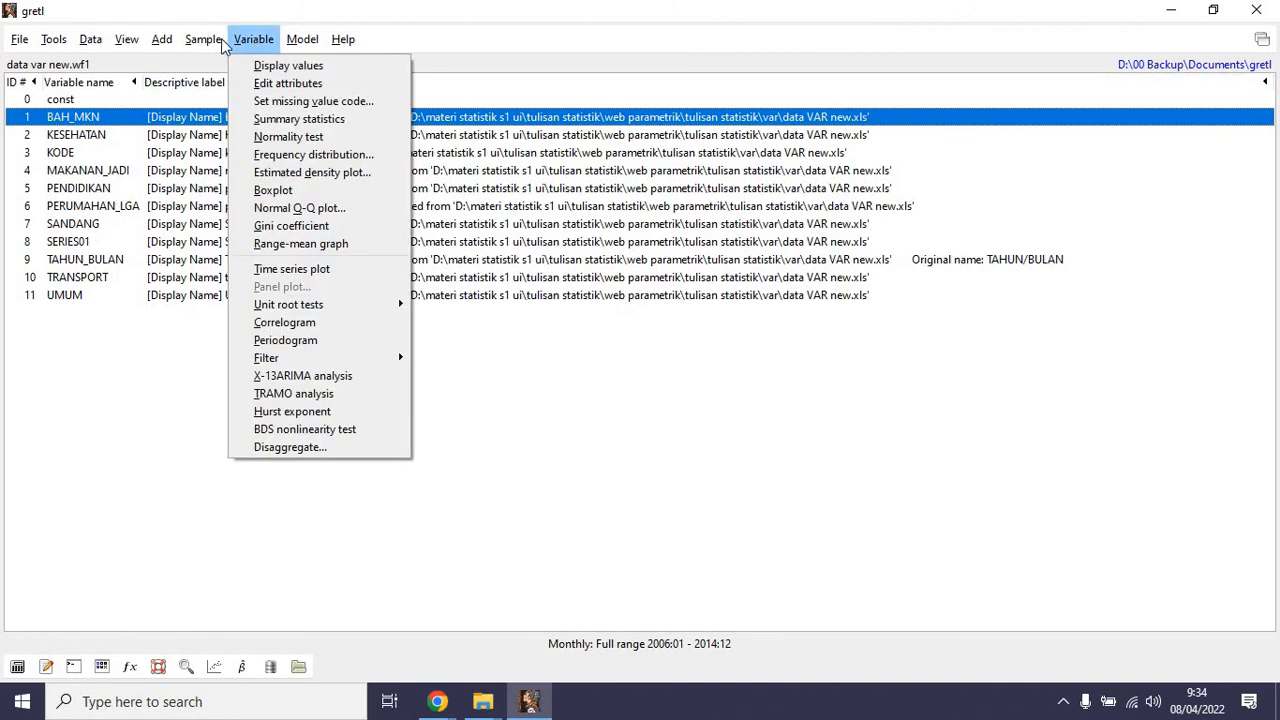
click(257, 40)
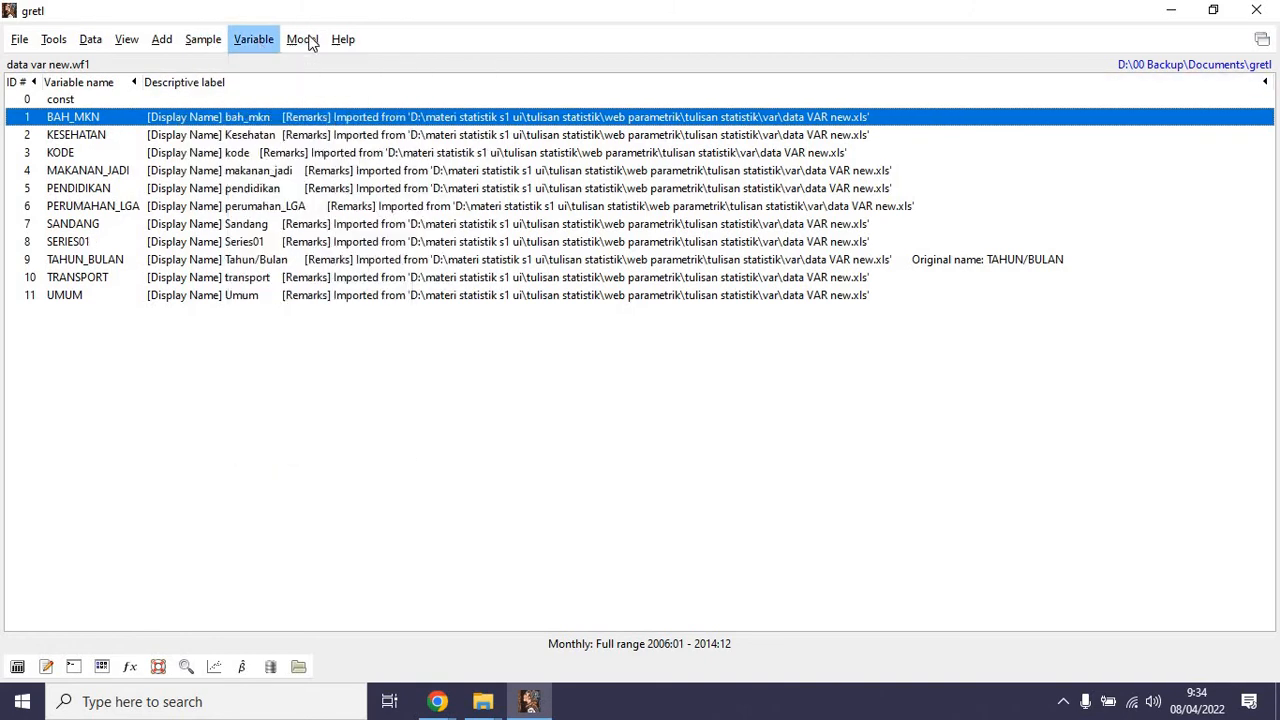
click(305, 40)
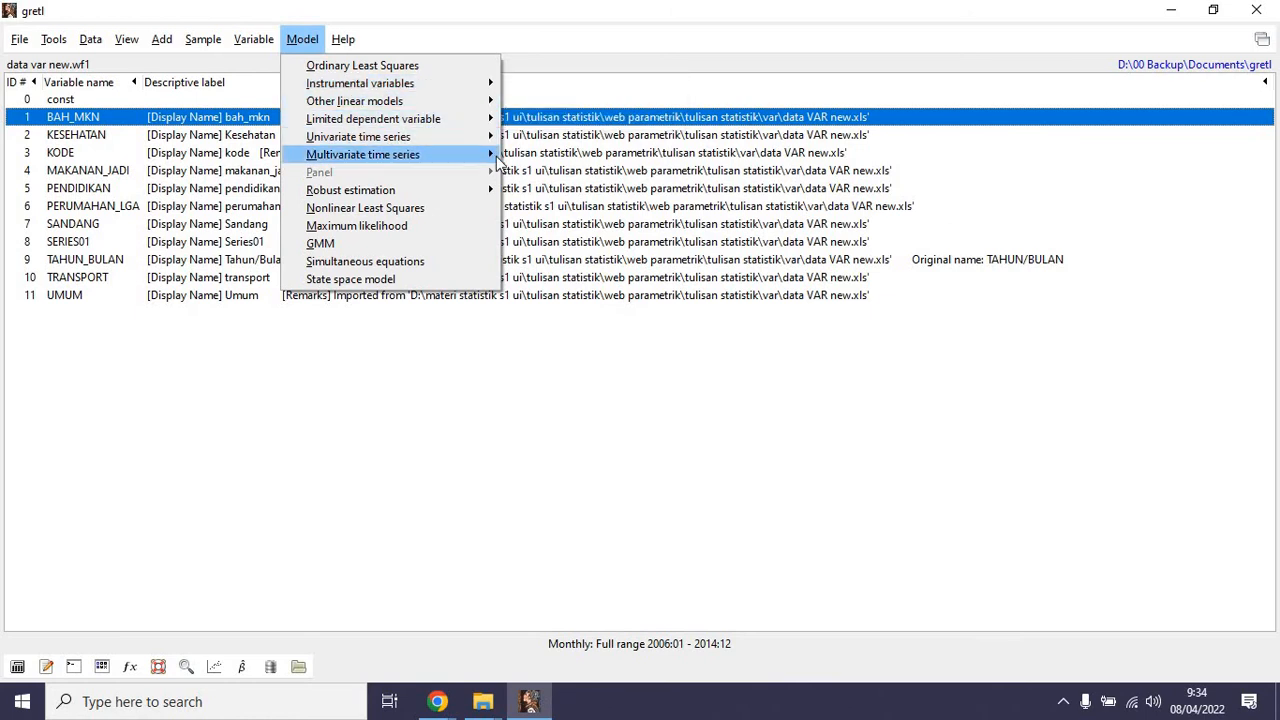
mouse_move(496, 156)
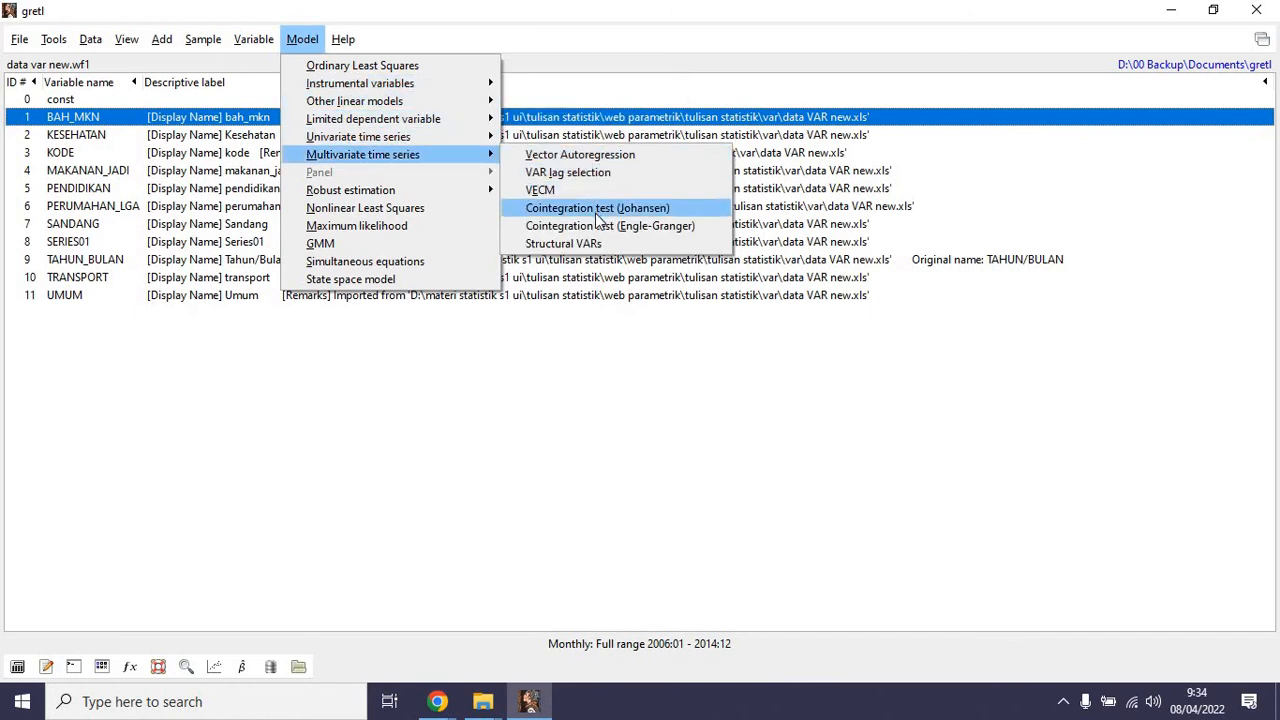
click(597, 212)
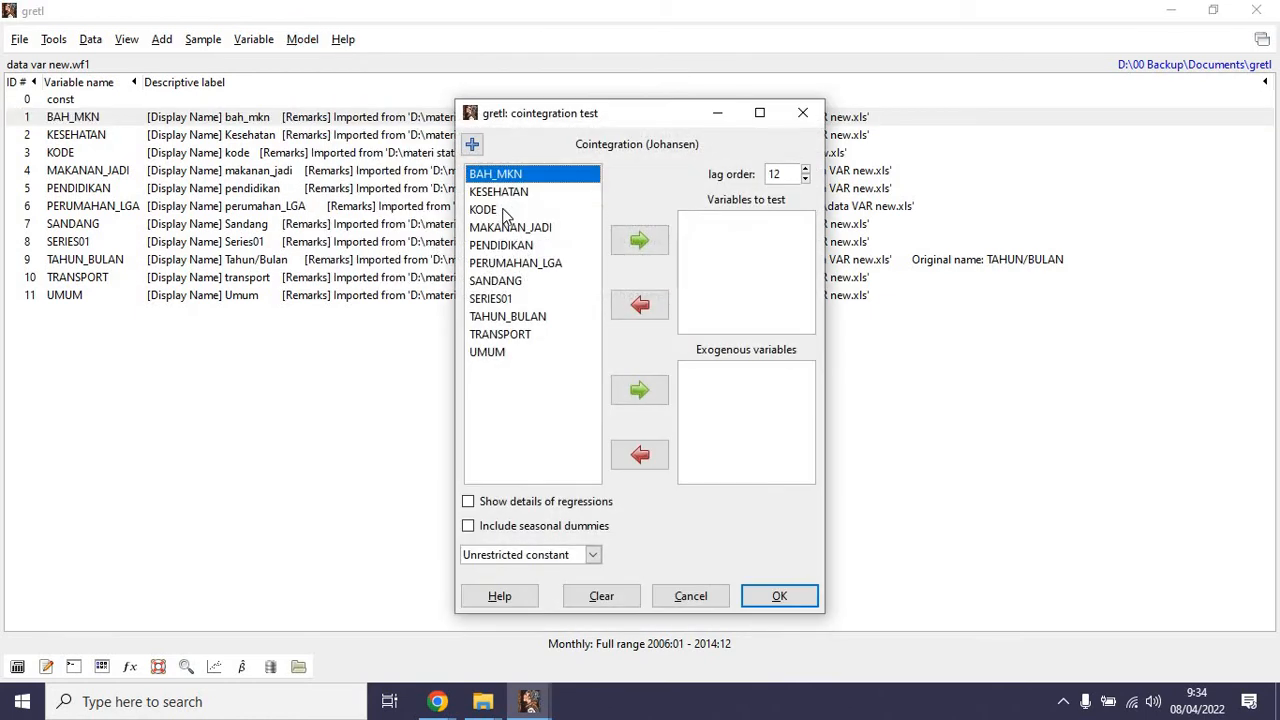
click(501, 245)
click(639, 240)
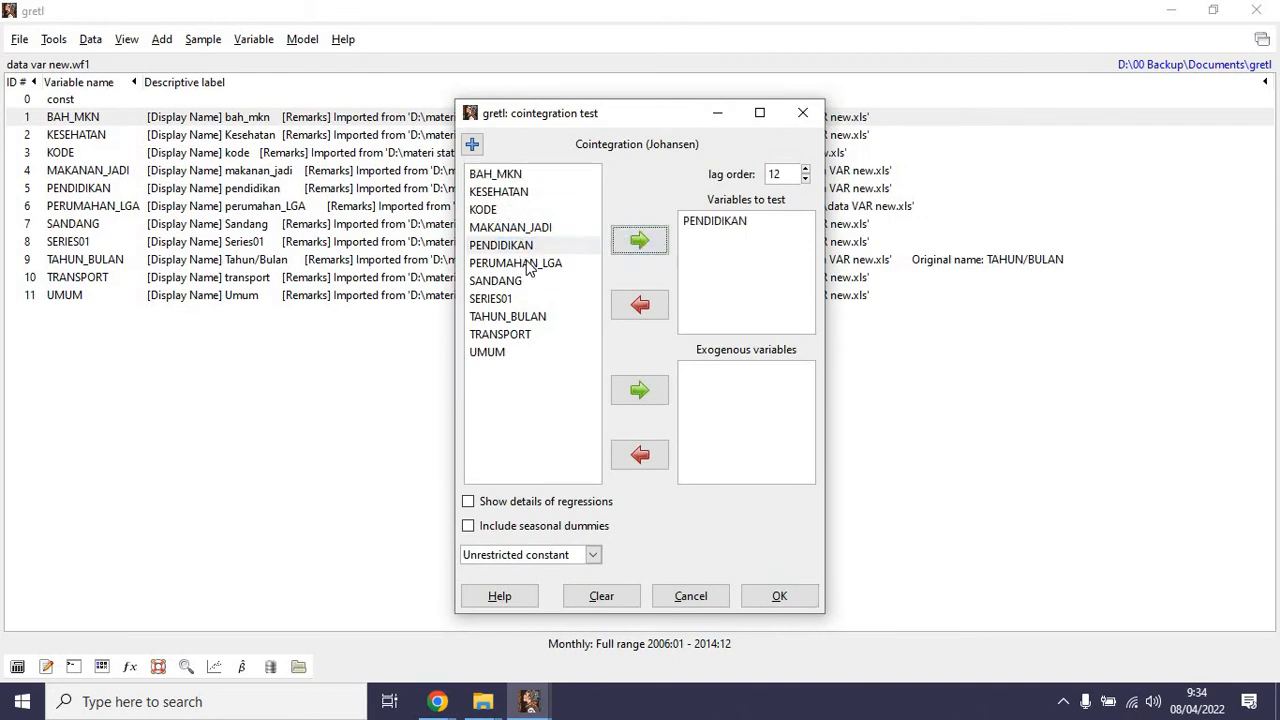
click(530, 263)
click(639, 242)
Add SANDANG and MAKANAN_JADI to the Johansen test as exogenous variables with unrestricted status.
click(512, 281)
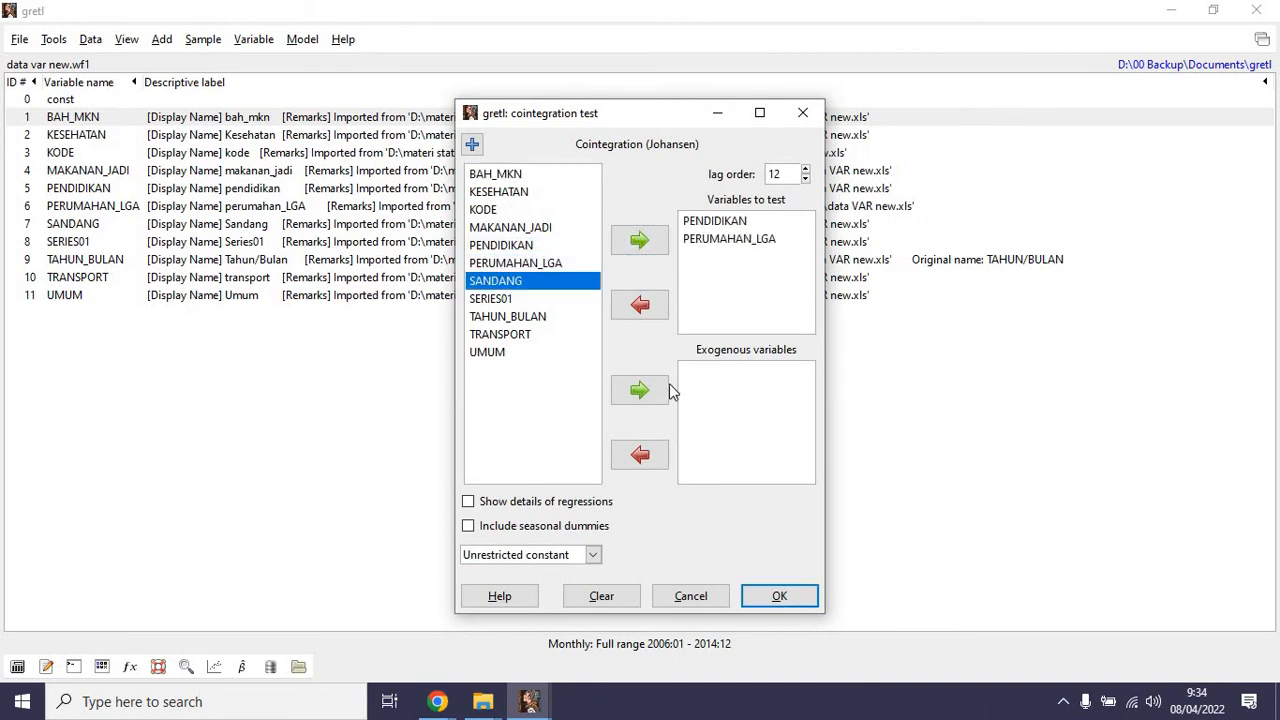
click(641, 393)
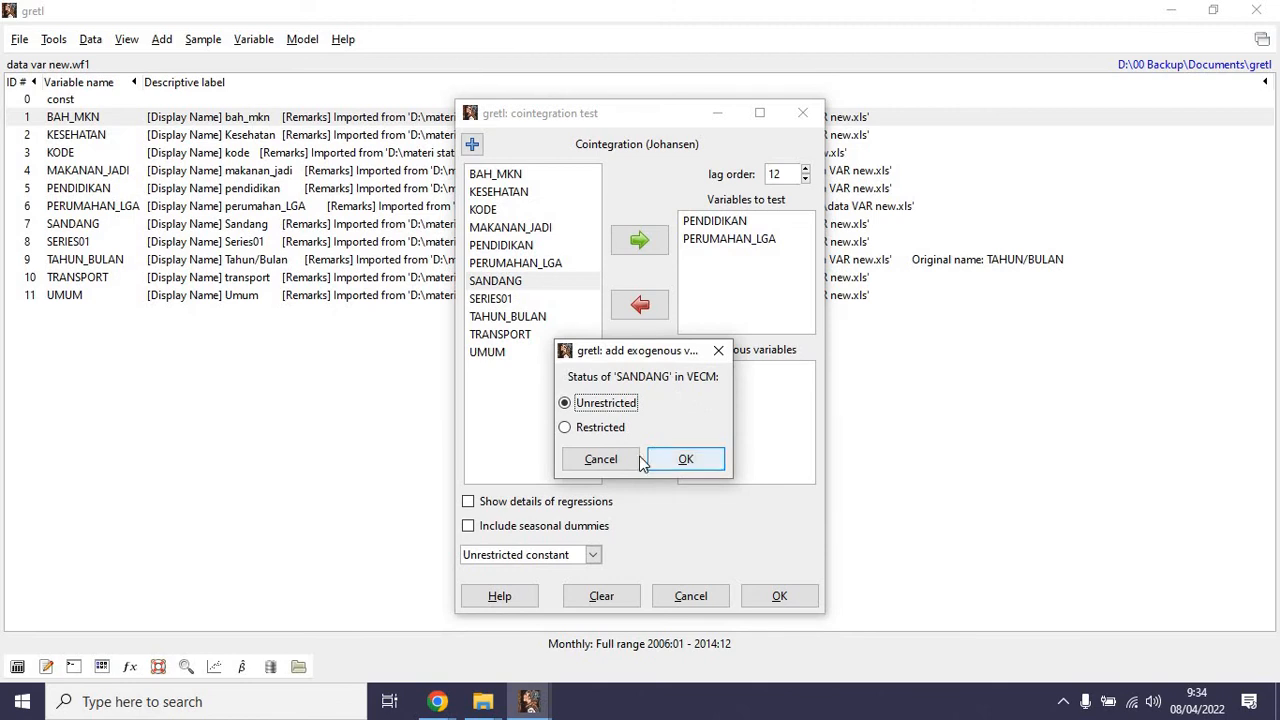
click(683, 460)
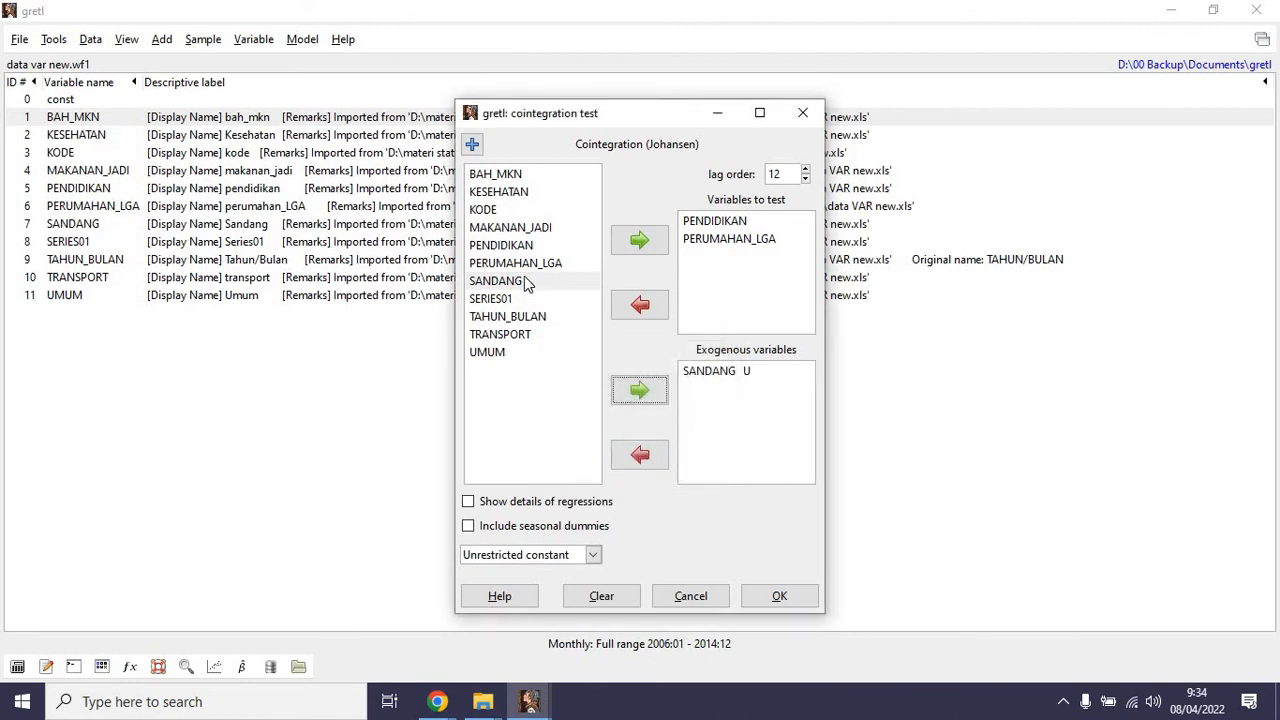
click(498, 247)
click(490, 229)
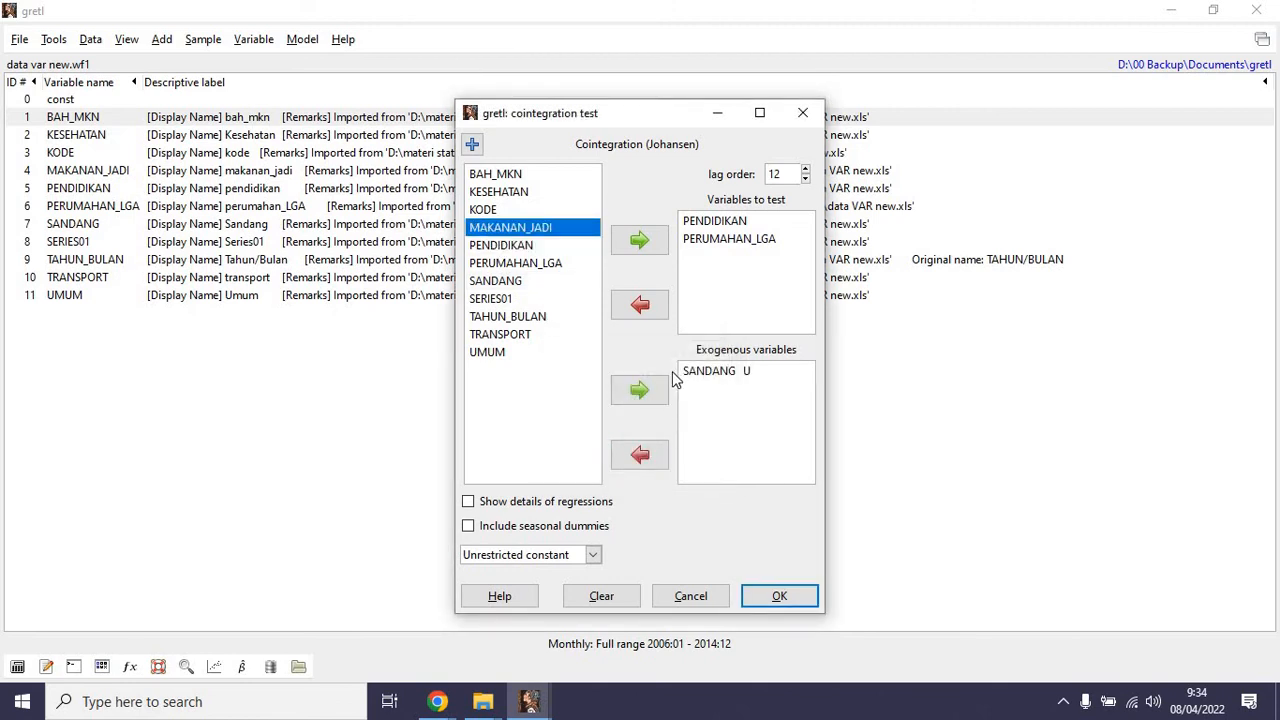
click(639, 390)
click(707, 450)
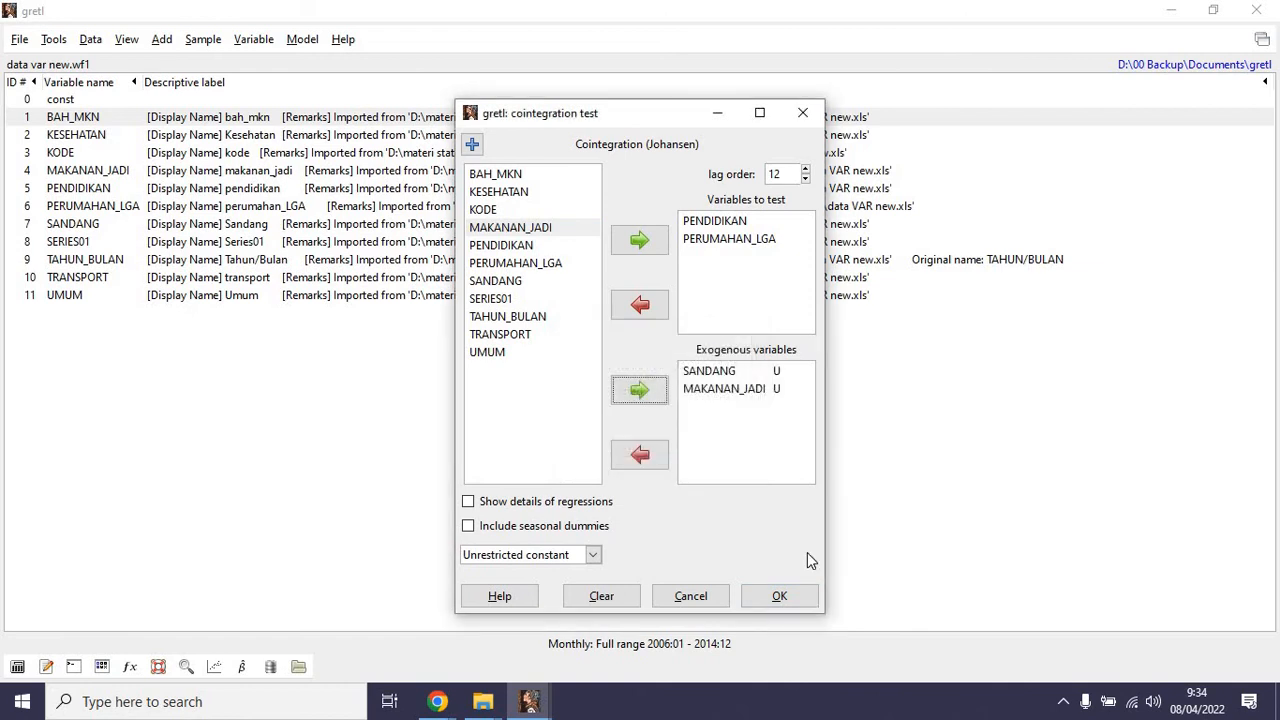
Run the Johansen test with lag order 12 and unrestricted constant, check the rank 0 and rank 1 p-values and close the results.
click(787, 599)
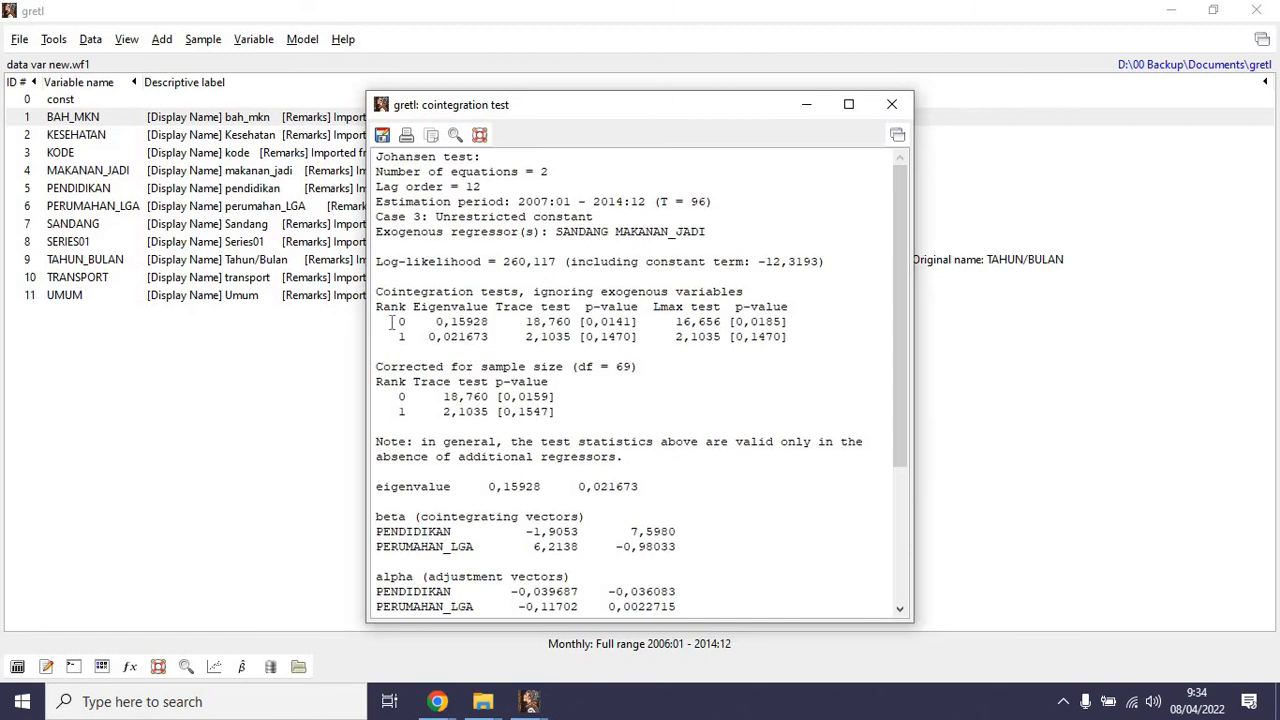
drag(391, 321, 801, 317)
scroll(751, 421, down, 4)
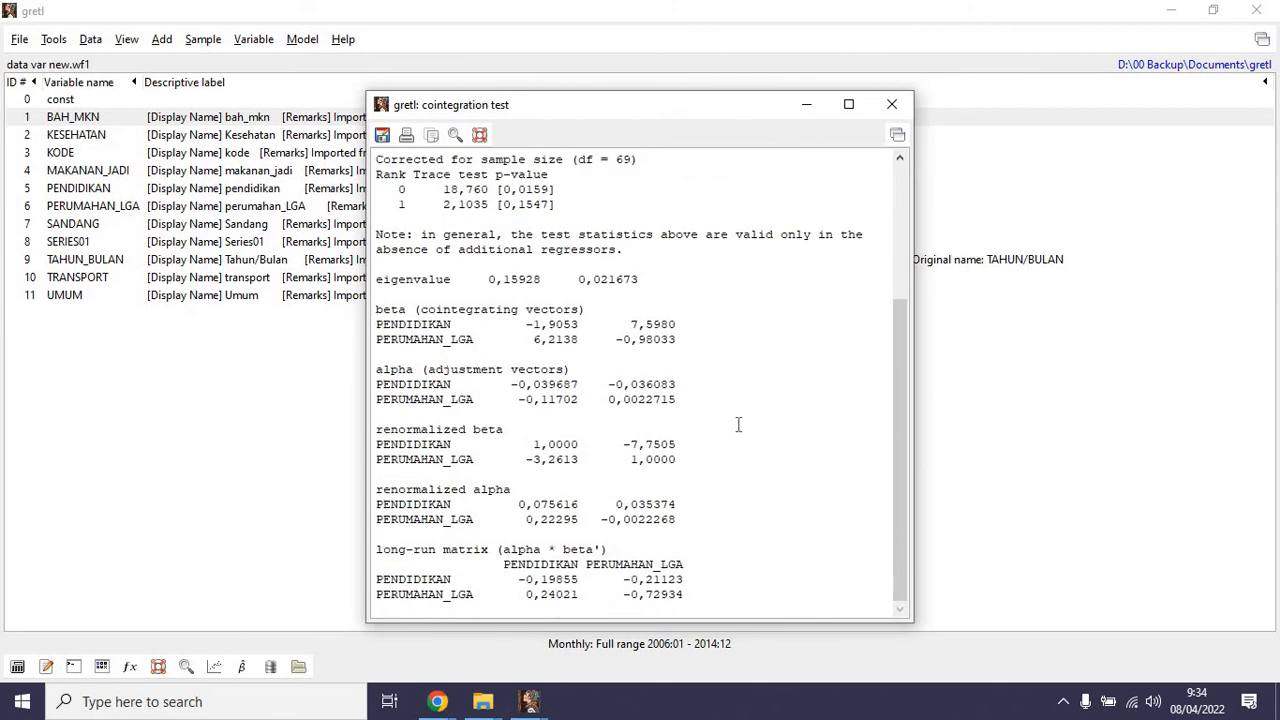
scroll(733, 427, up, 4)
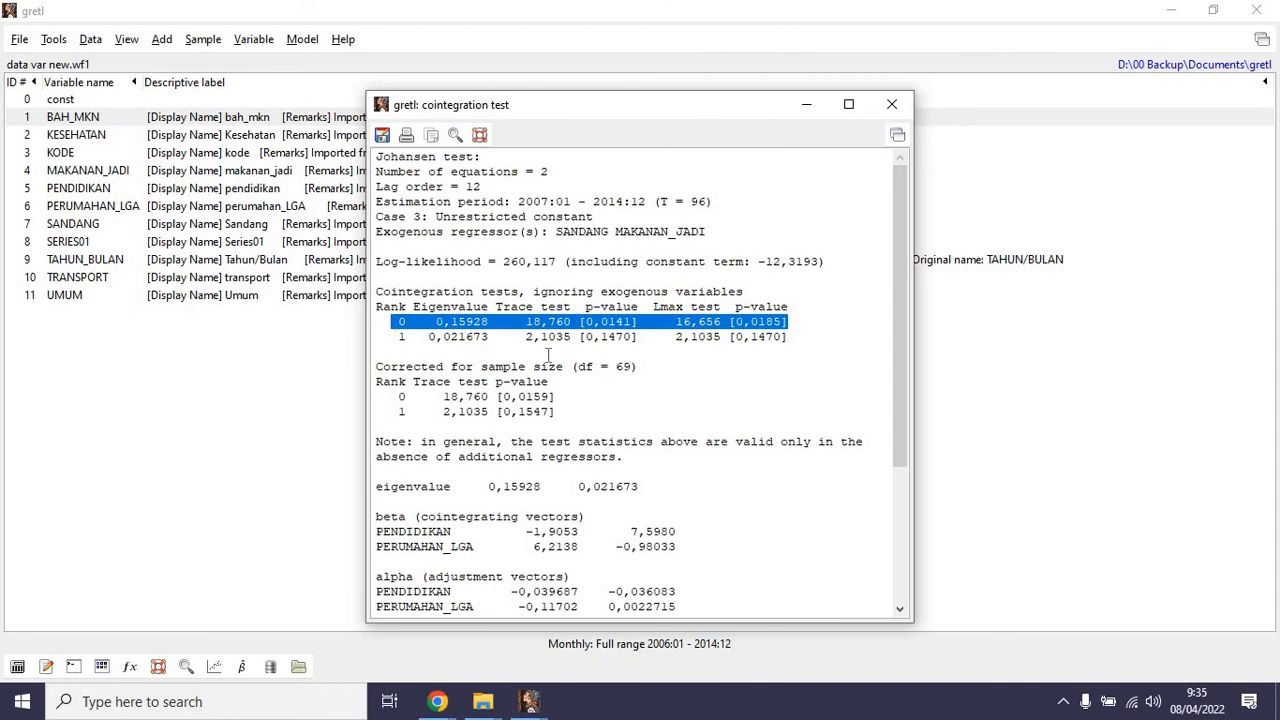
drag(391, 337, 789, 339)
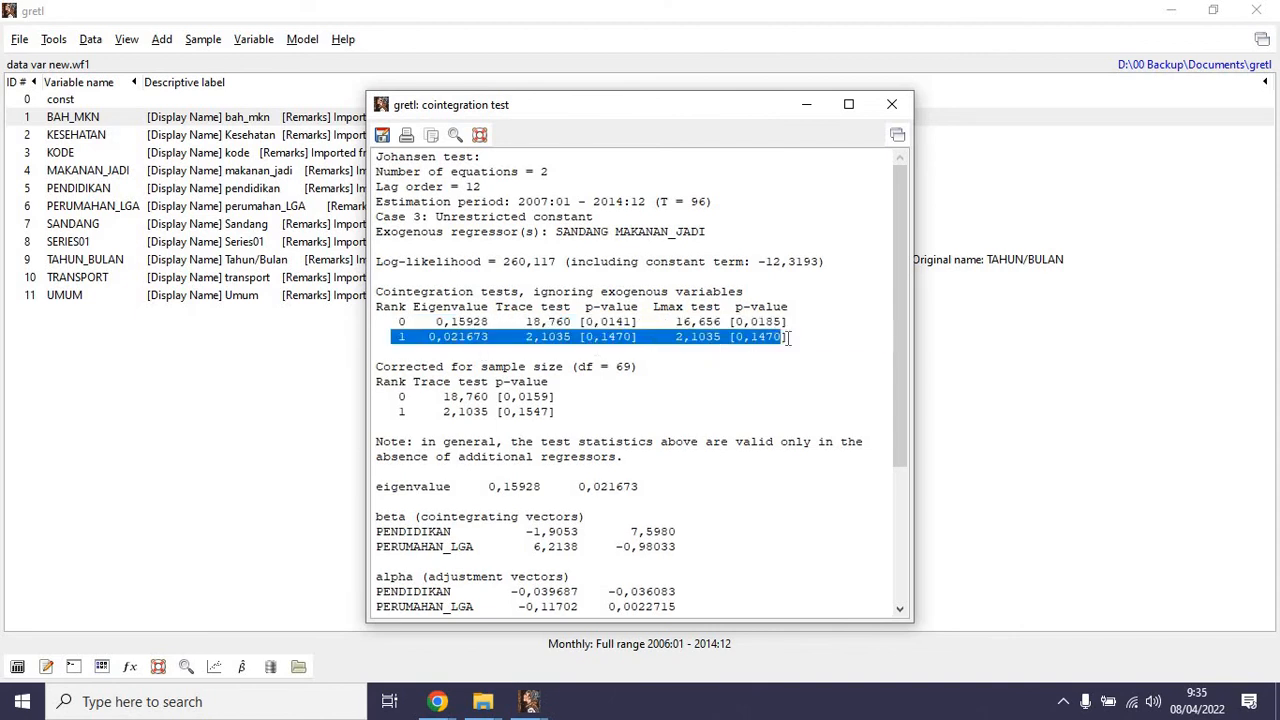
click(890, 104)
Estimate a VECM of PENDIDIKAN and PERUMAHAN_LGA with lag order 12, rank 1, unrestricted constant and SANDANG and MAKANAN_JADI as exogenous variables.
click(265, 39)
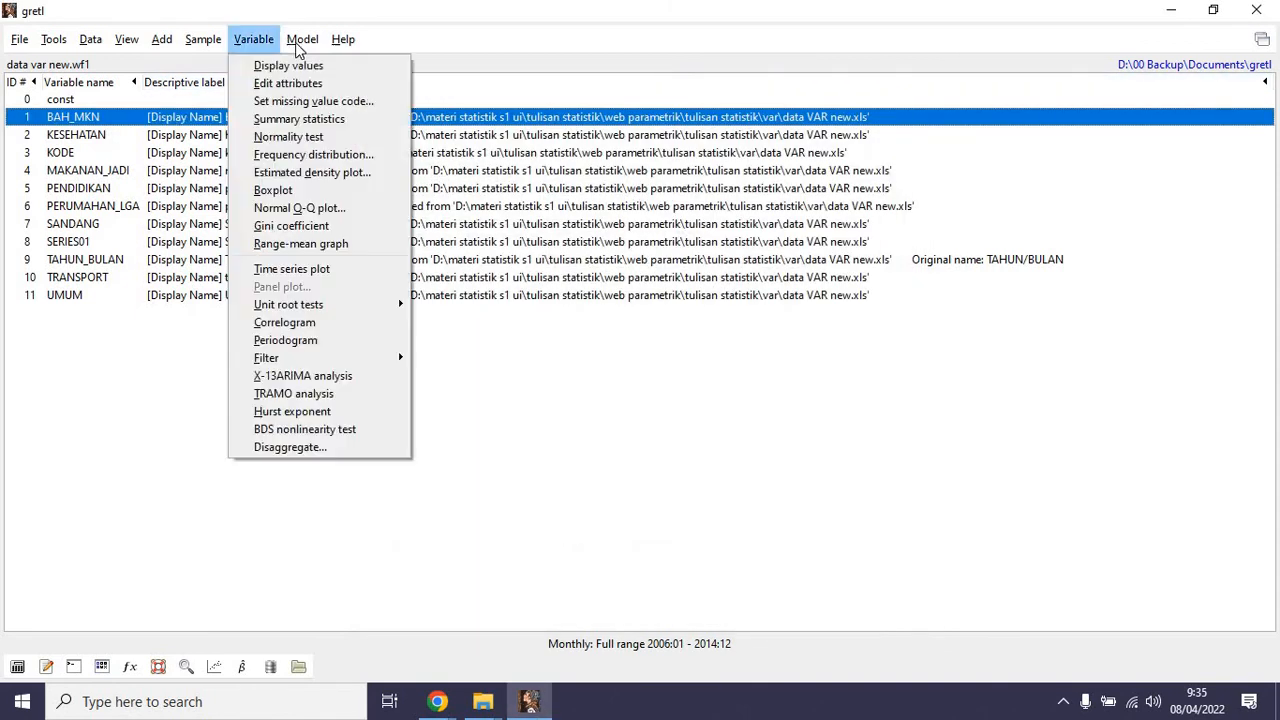
mouse_move(429, 157)
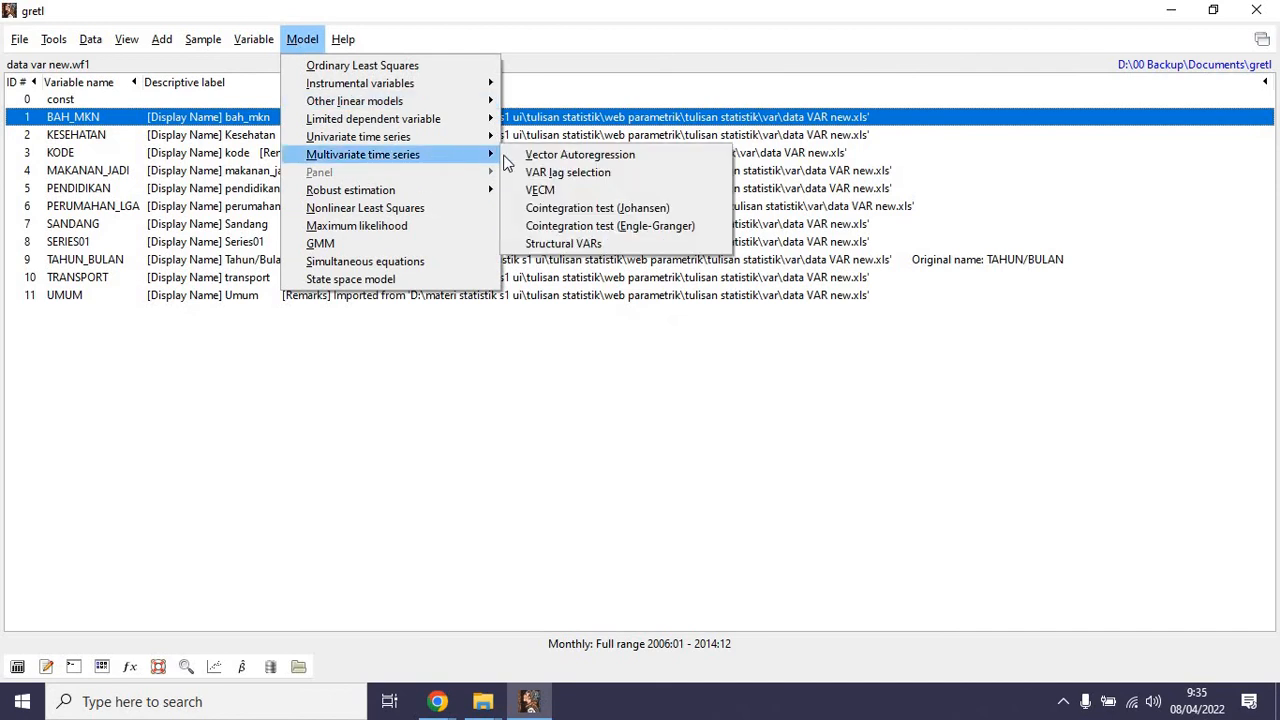
click(543, 191)
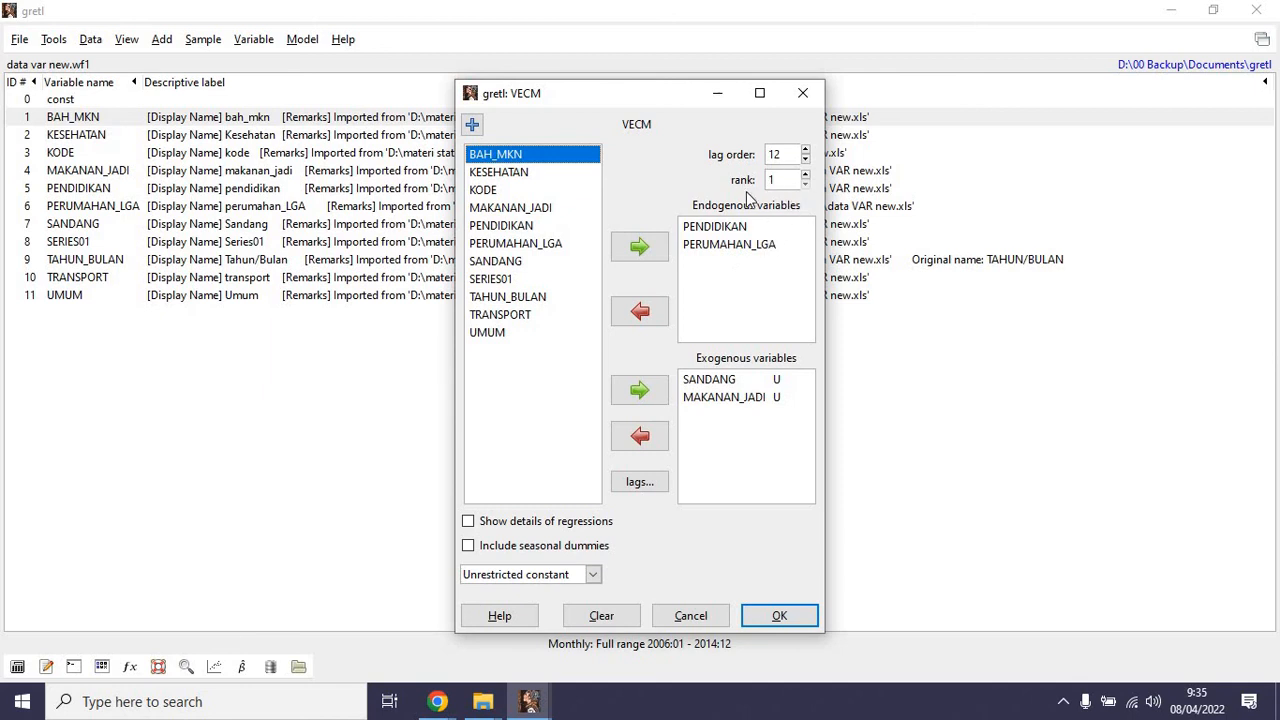
click(806, 185)
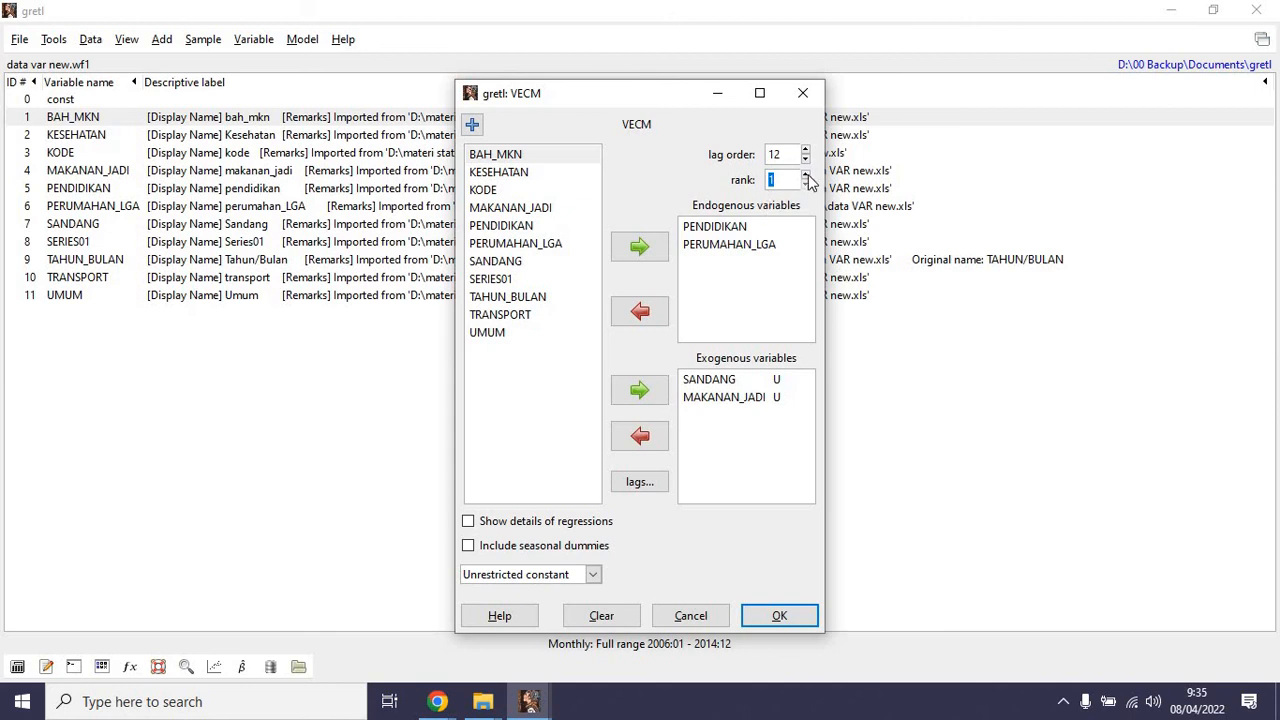
click(781, 618)
Examine the VECM output, covering the d_PENDIDIKAN and d_PERUMAHAN_LGA equations and the cross-equation covariance matrix.
scroll(595, 473, down, 6)
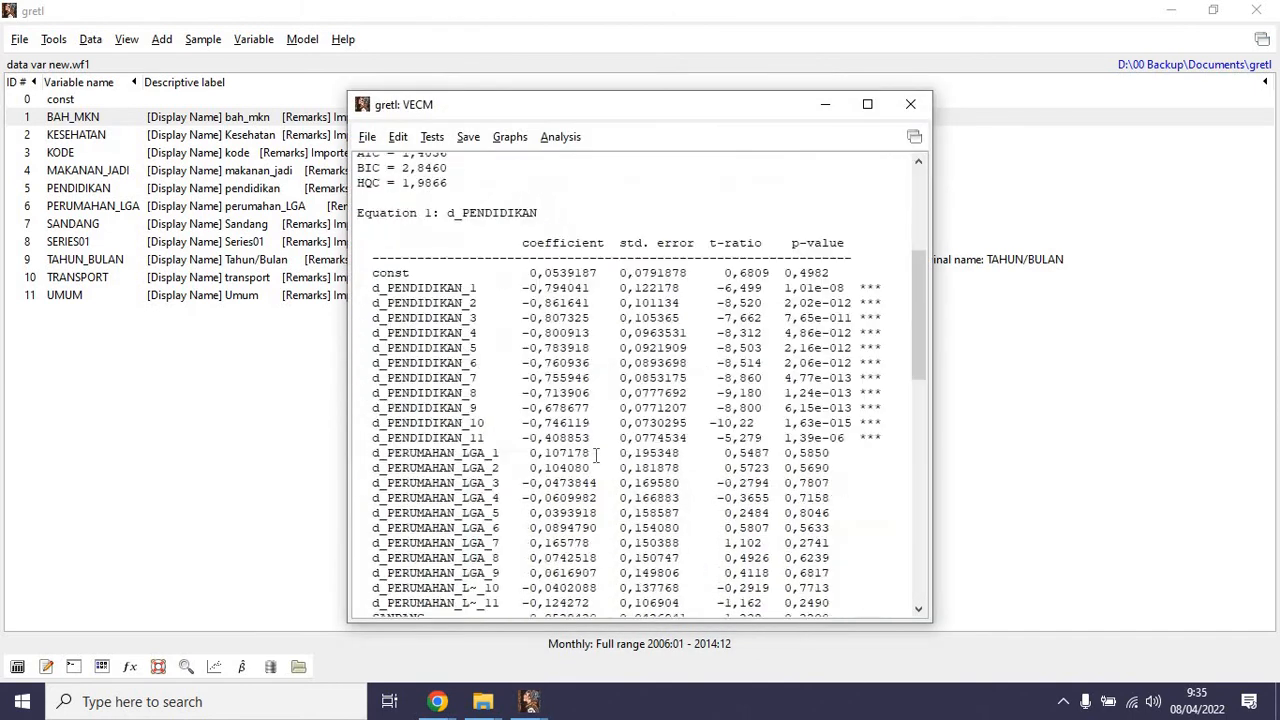
scroll(468, 320, up, 2)
scroll(458, 278, down, 1)
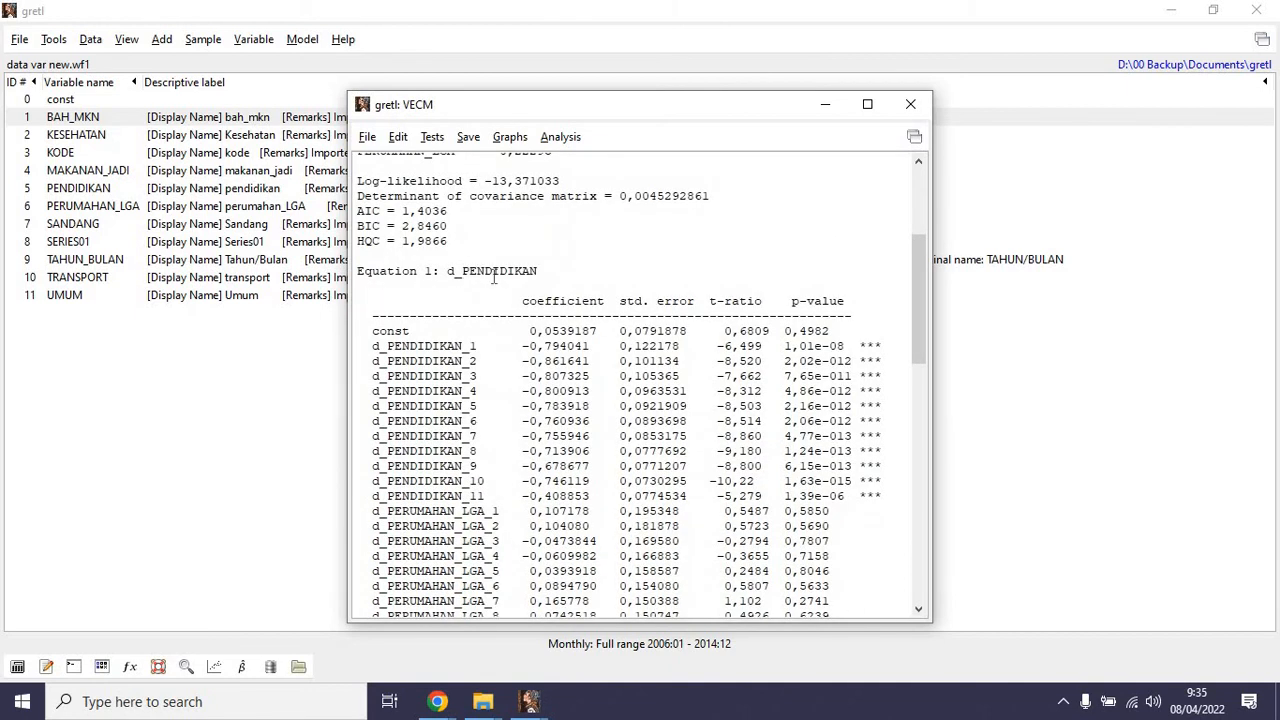
double_click(493, 277)
scroll(416, 400, down, 7)
scroll(420, 445, down, 6)
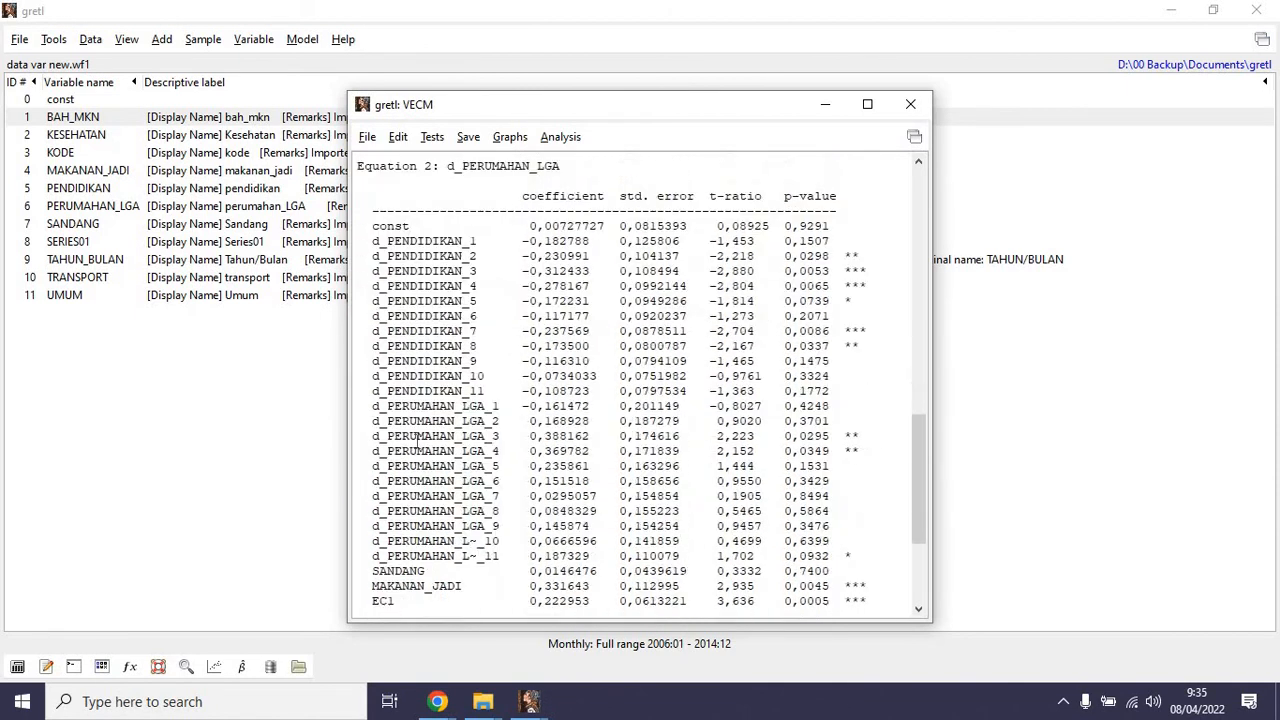
scroll(420, 222, up, 2)
scroll(466, 400, down, 6)
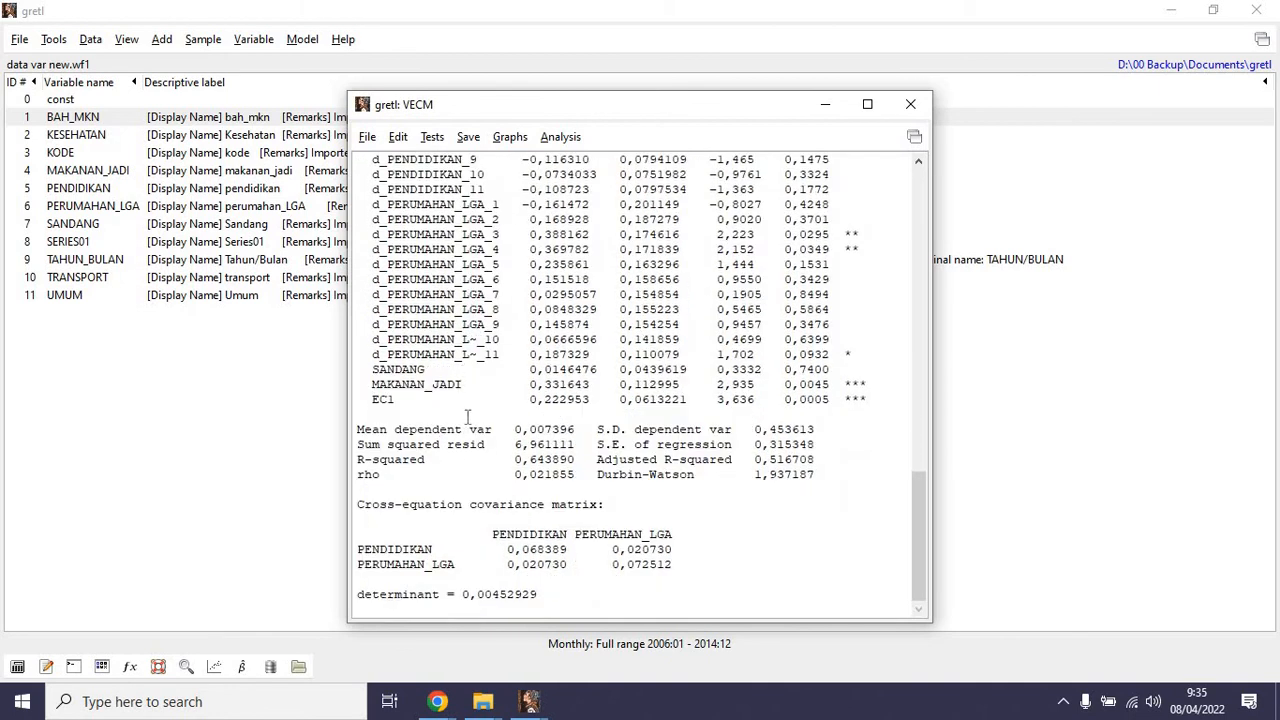
Look over the analyses and diagnostic tests available for the estimated VECM and close its output.
scroll(582, 429, up, 6)
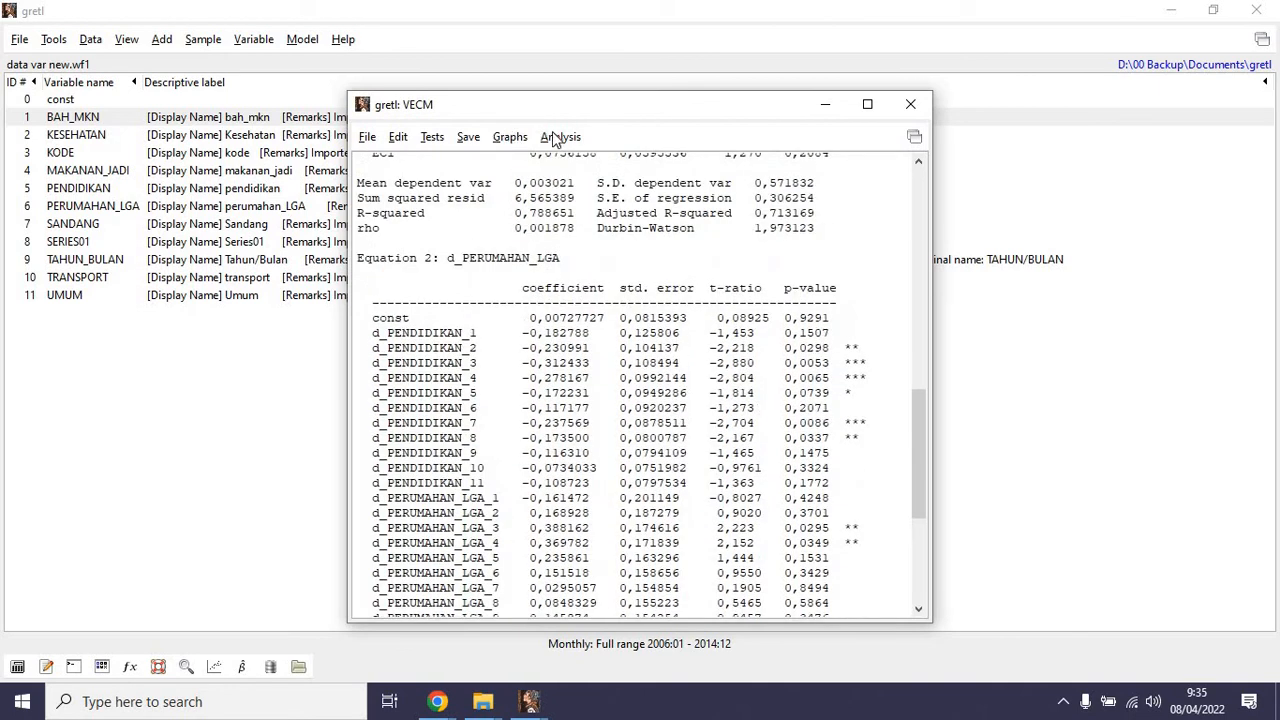
click(558, 137)
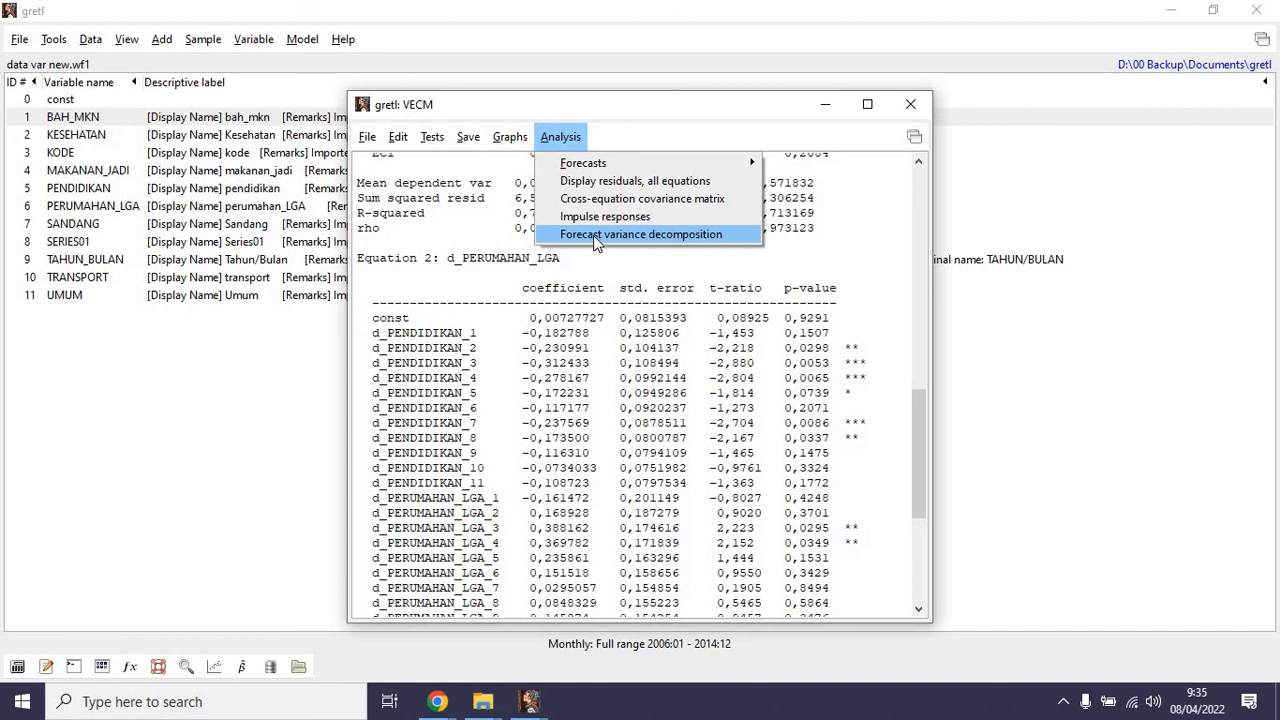
mouse_move(440, 139)
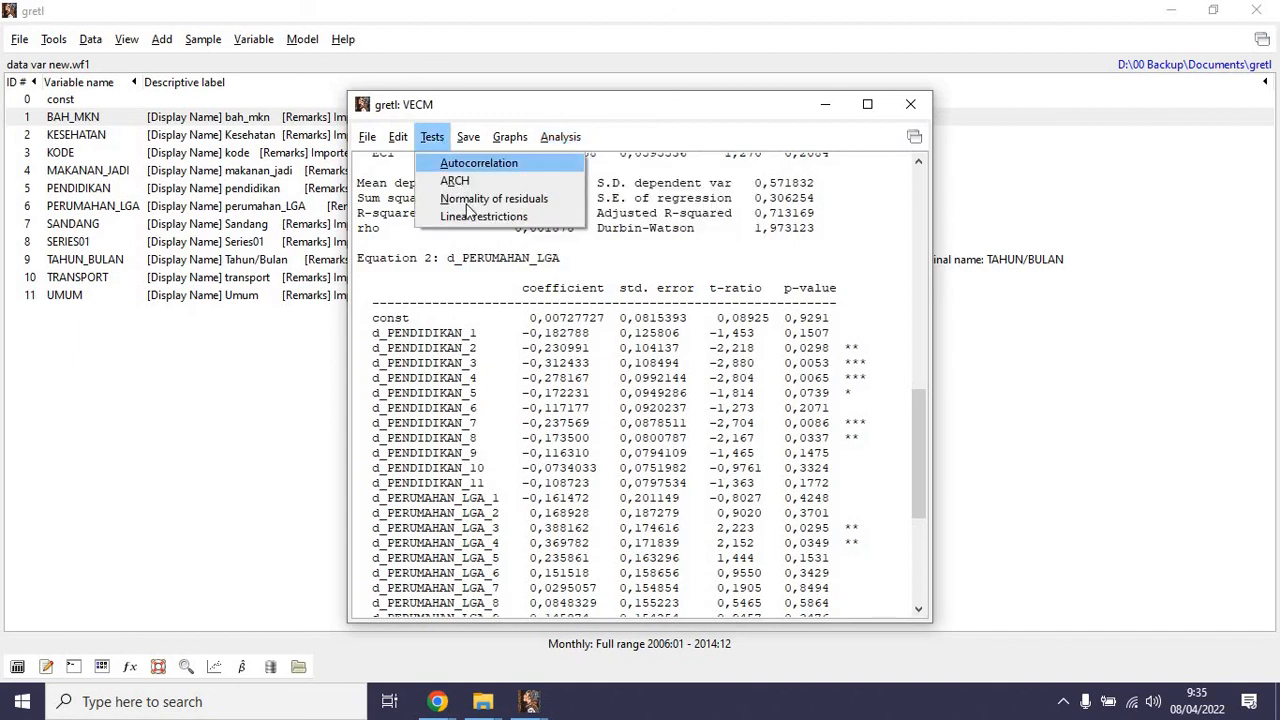
mouse_move(372, 137)
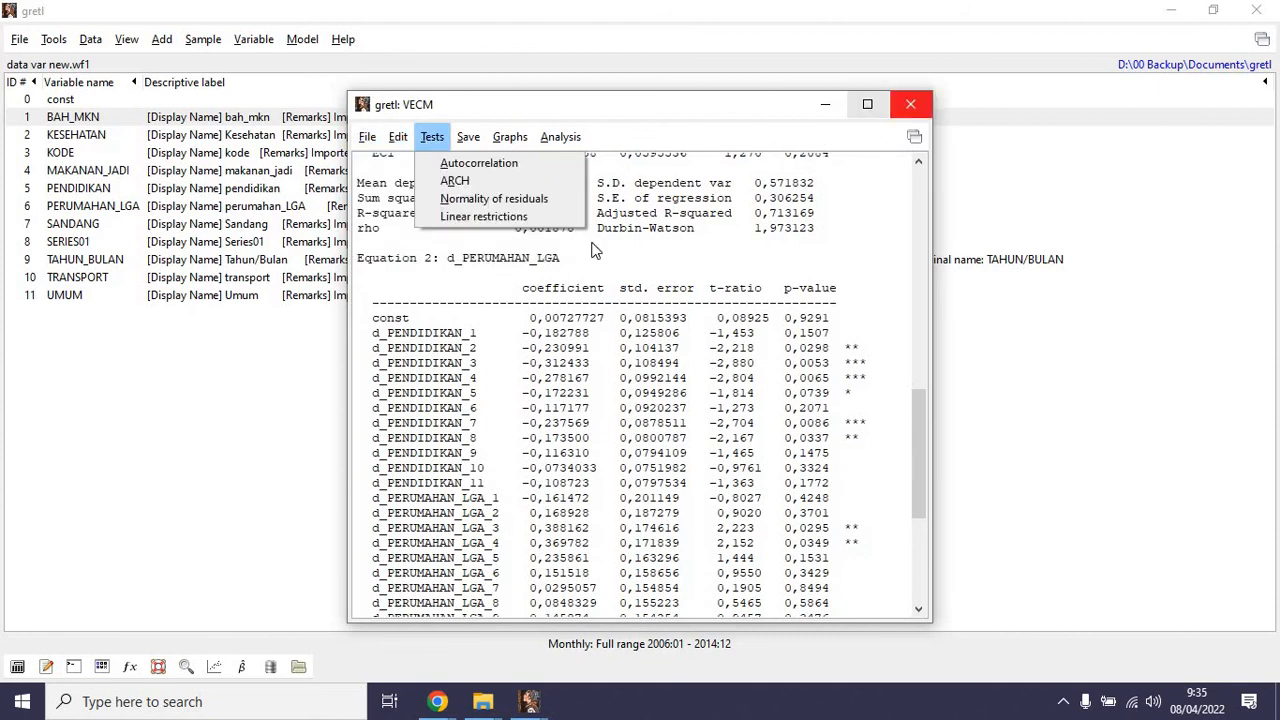
click(912, 113)
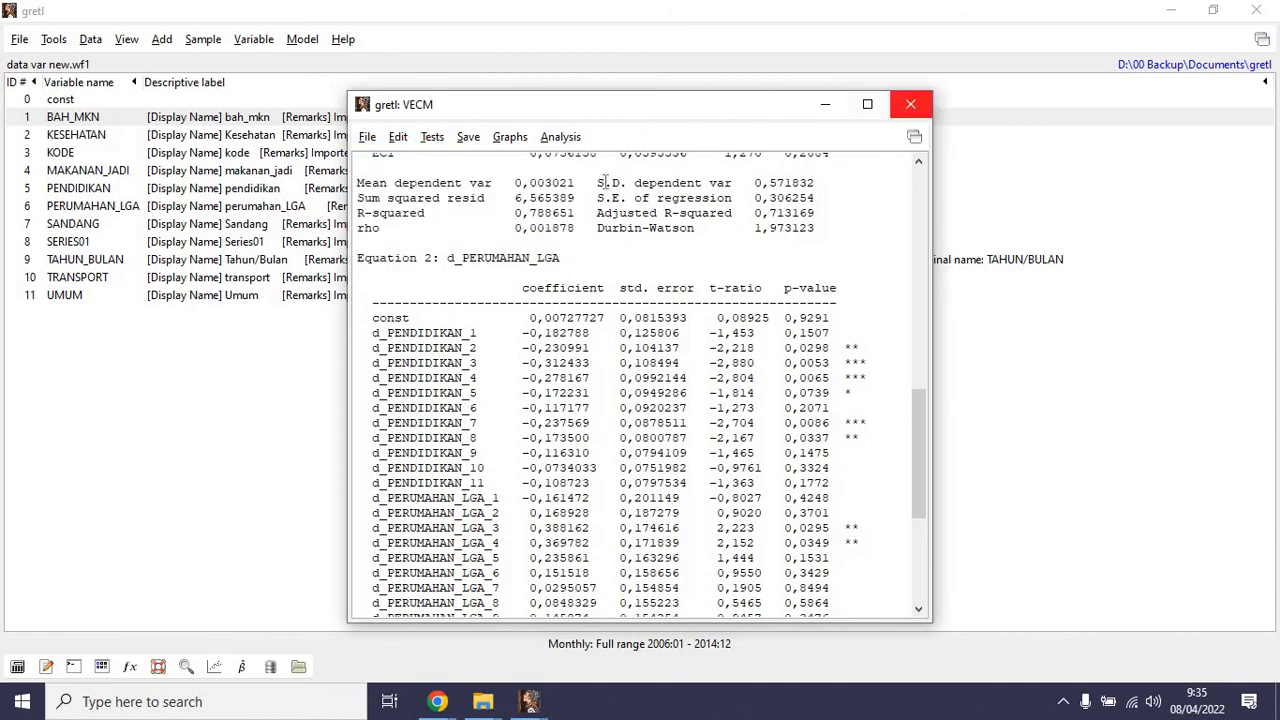
click(910, 104)
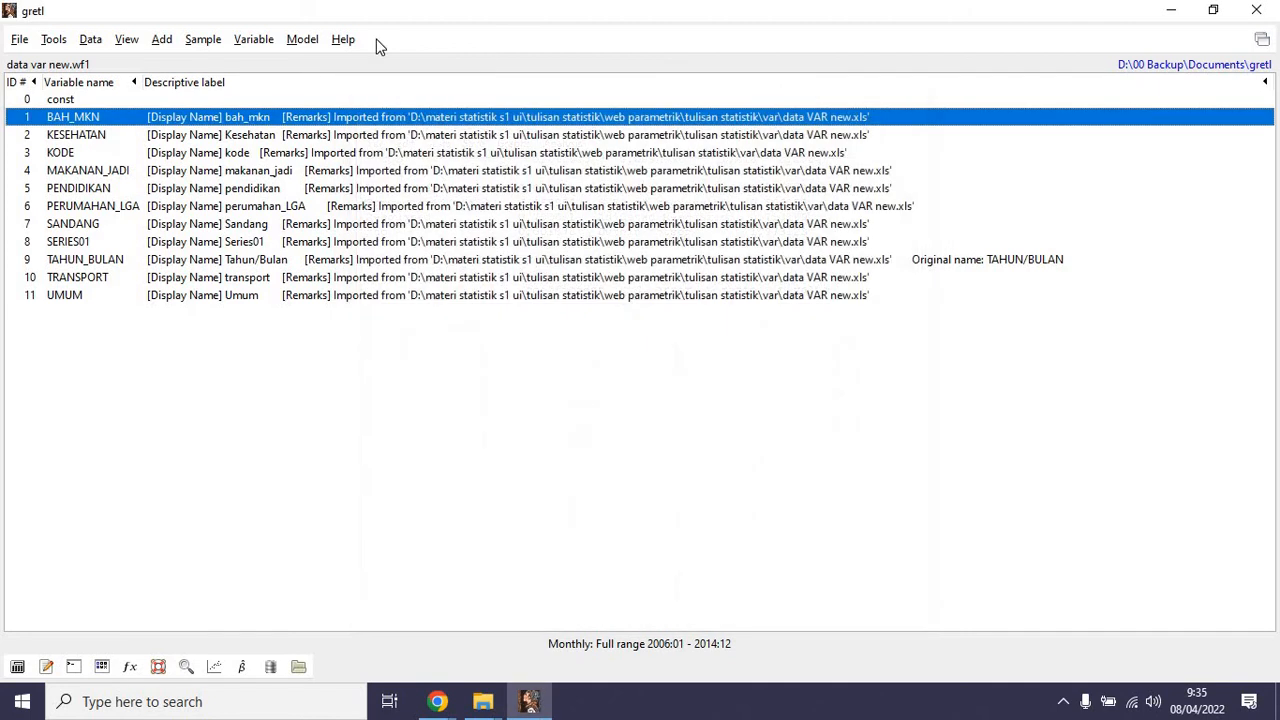
Run VAR lag selection on PENDIDIKAN and PERUMAHAN_LGA with maximum lag 24, a constant, and SANDANG and MAKANAN_JADI as exogenous variables.
click(265, 39)
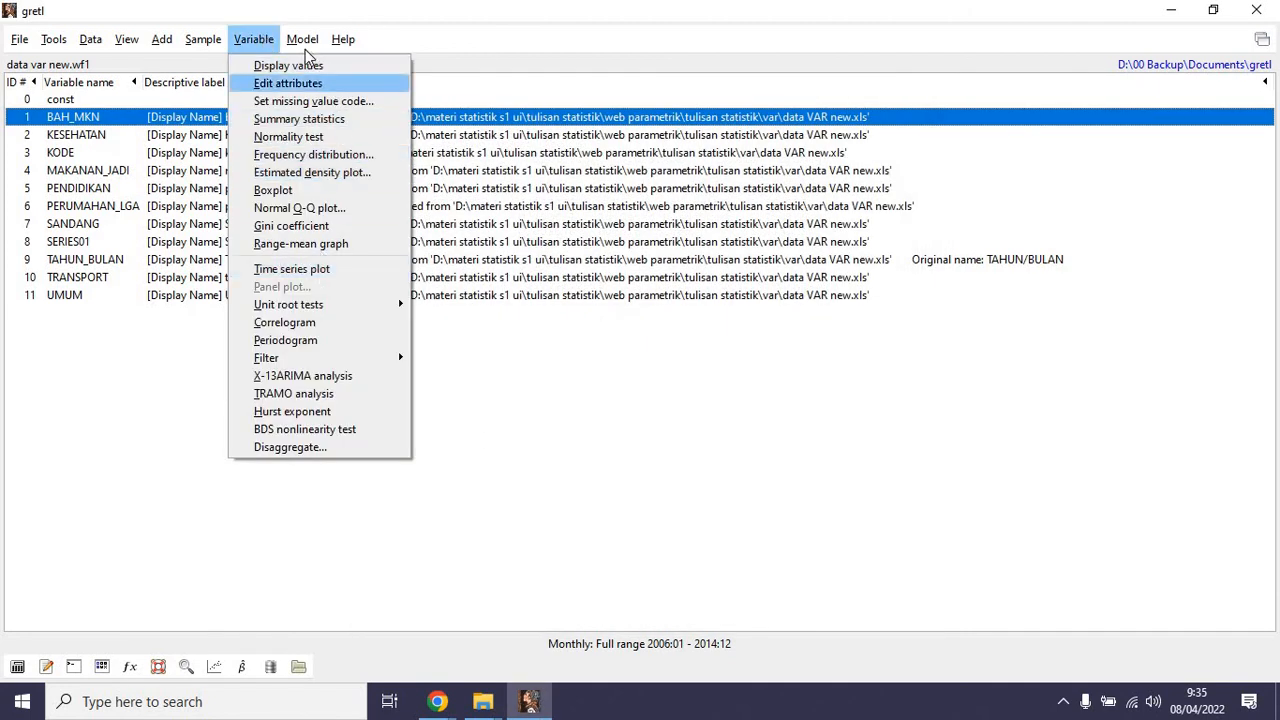
mouse_move(303, 42)
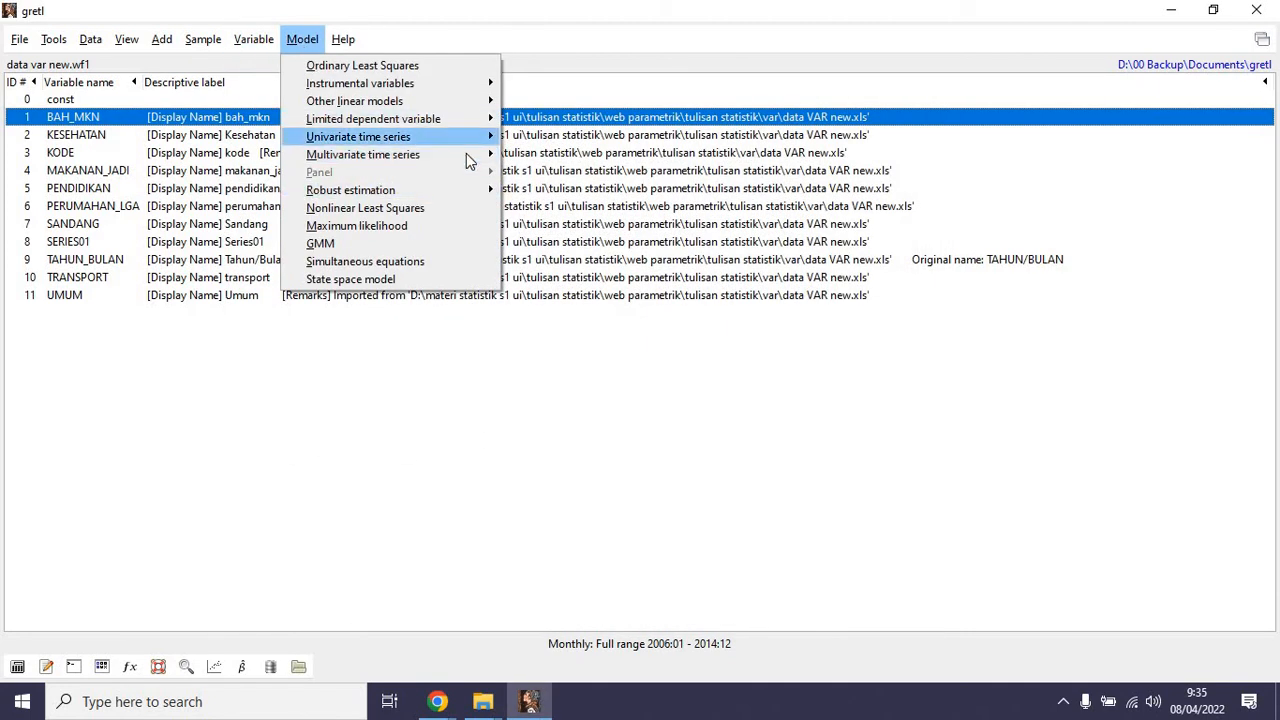
mouse_move(466, 155)
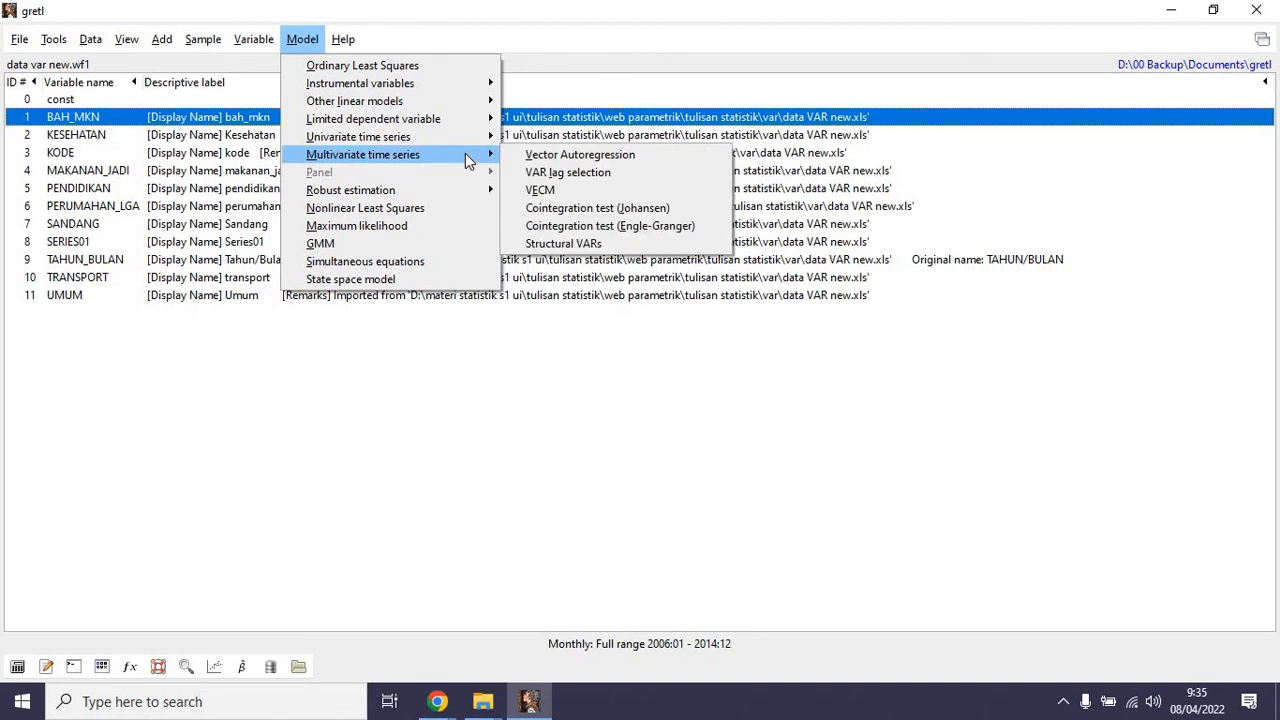
click(561, 173)
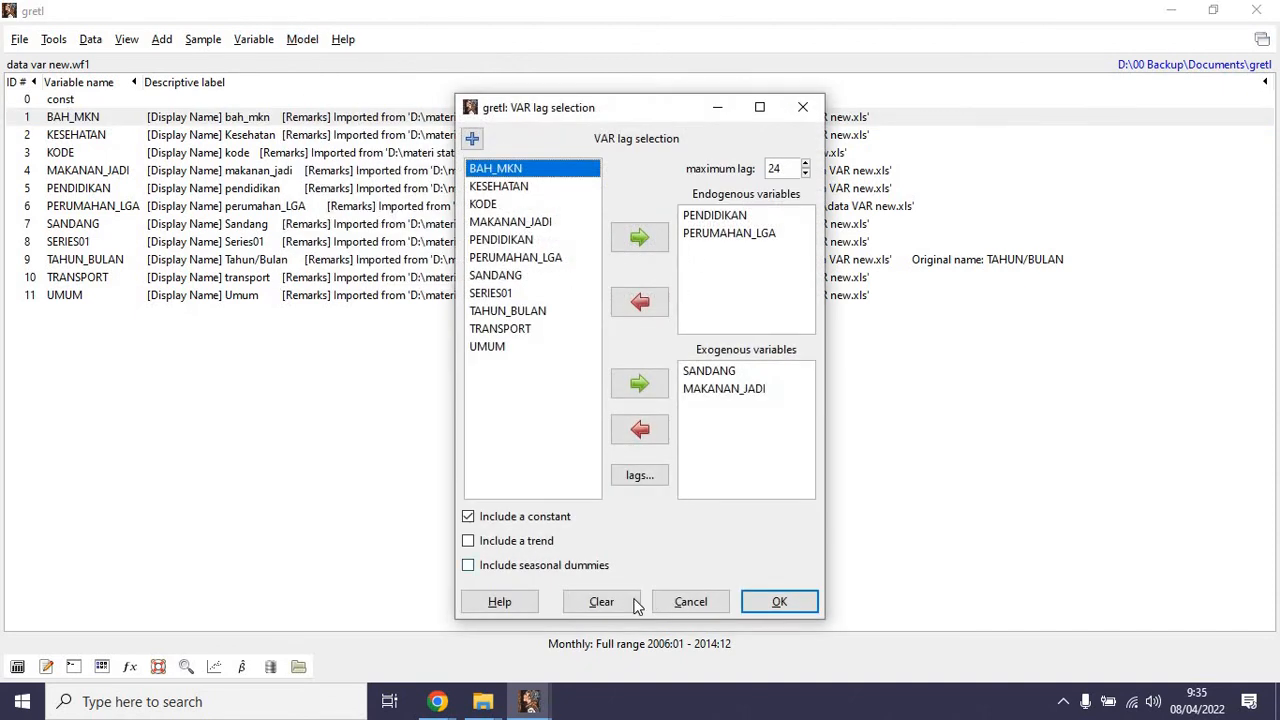
click(762, 610)
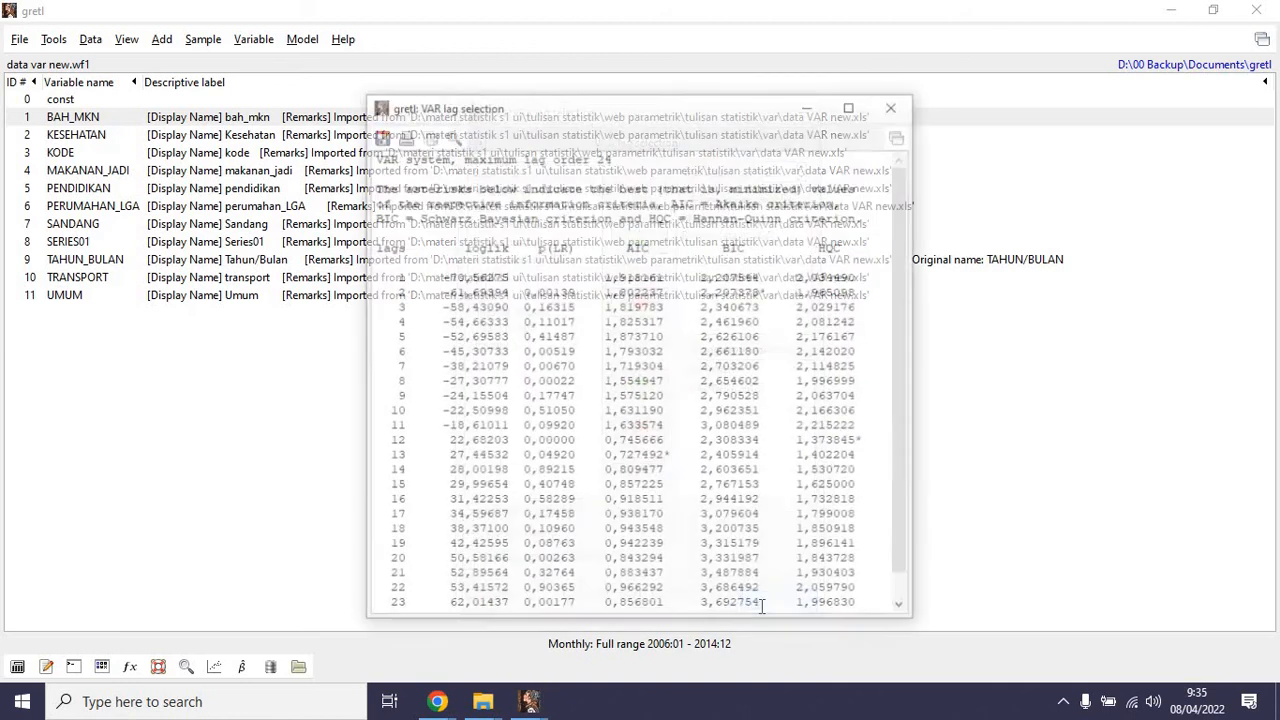
Compare the AIC, BIC and HQC values in the lag selection results, marking the rows for lags 12 and 2.
scroll(781, 488, down, 1)
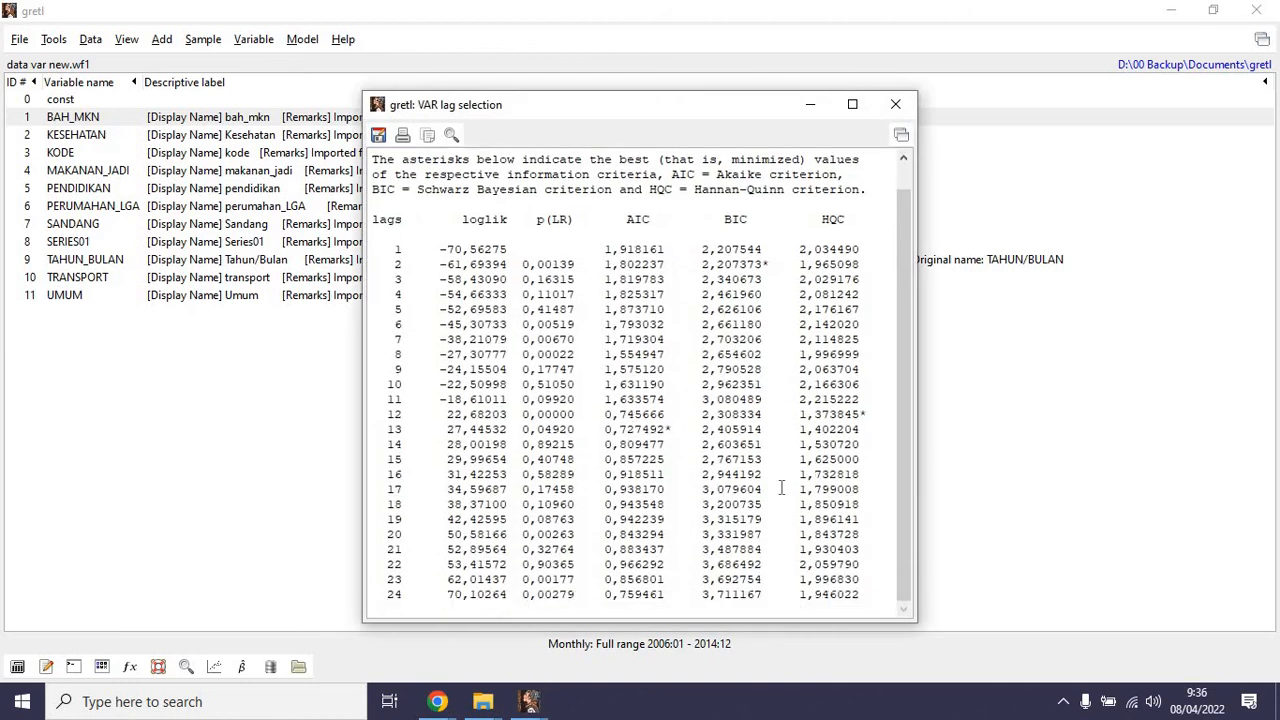
drag(447, 414, 873, 411)
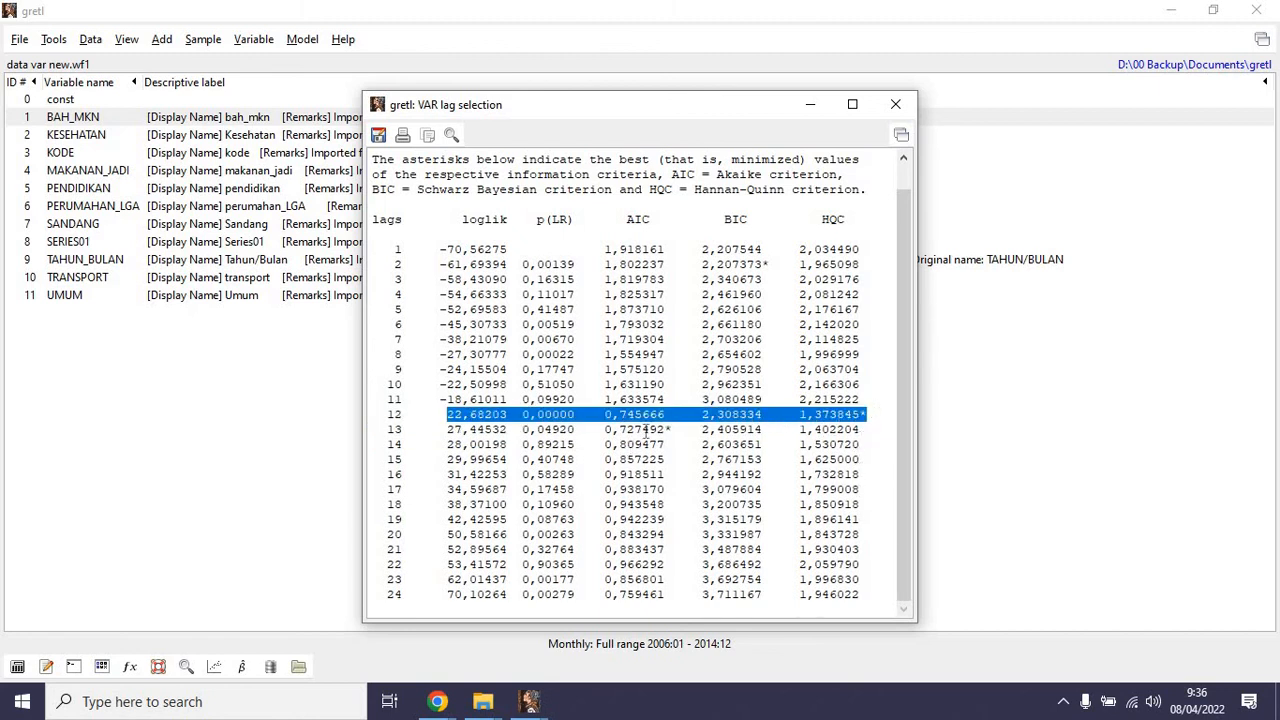
drag(388, 264, 868, 264)
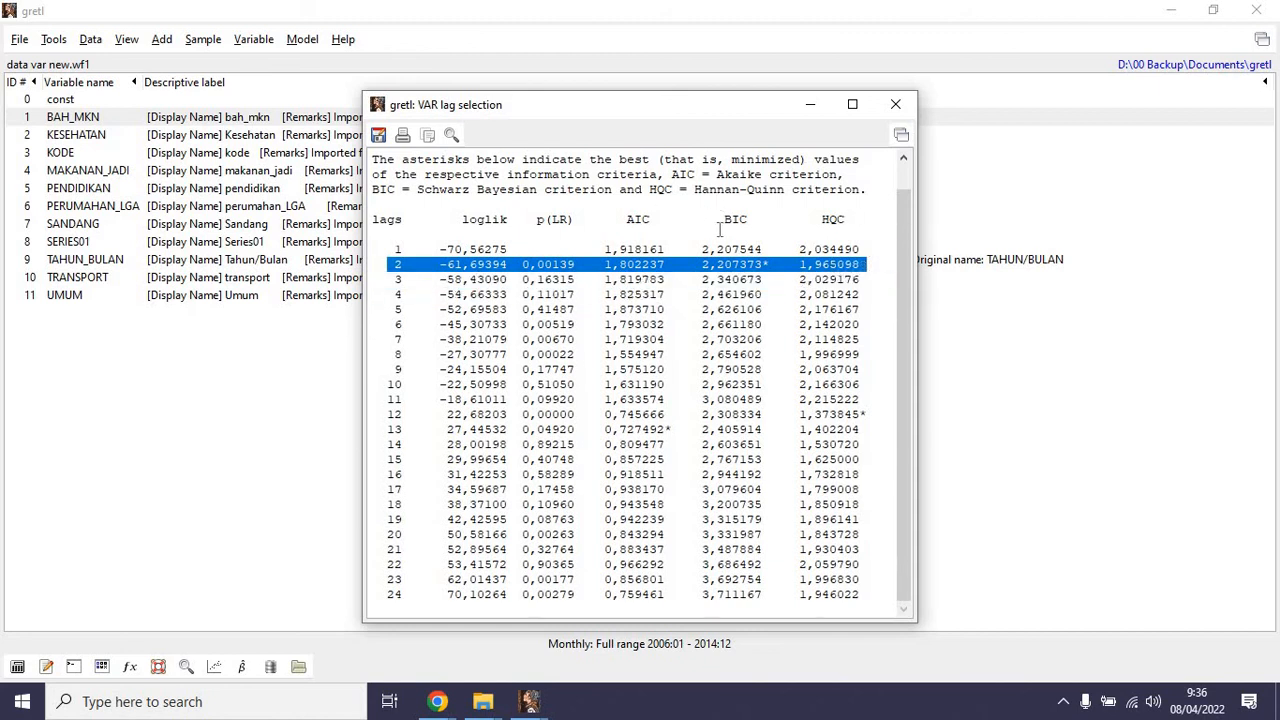